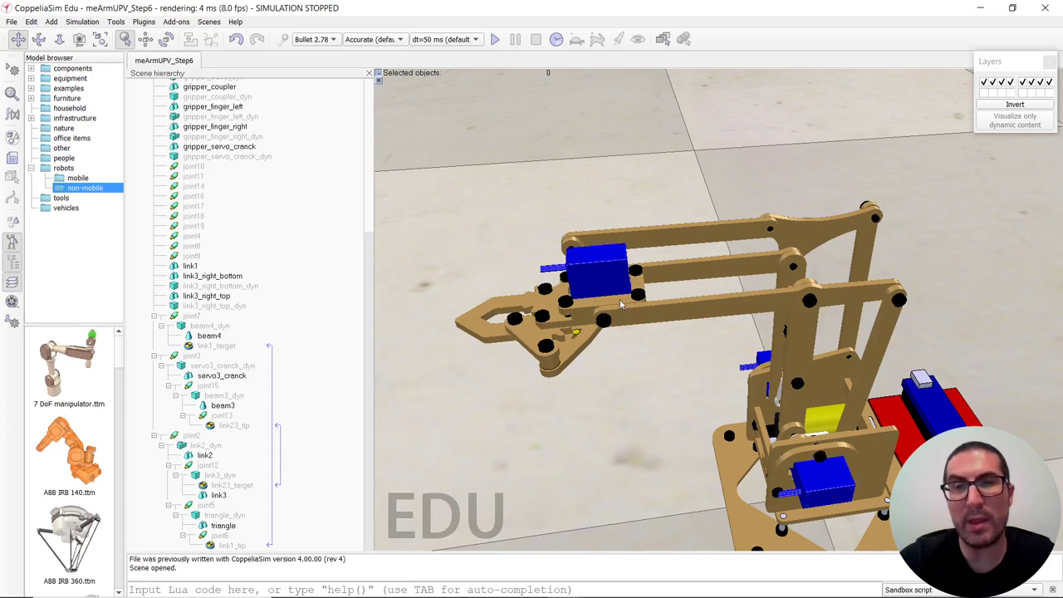
# Step: Locate the joint at the gripper end of link3 and make joint14 a child of link3_dyn in the scene hierarchy
pyautogui.moveTo(700, 304); pyautogui.dragTo(670, 294)
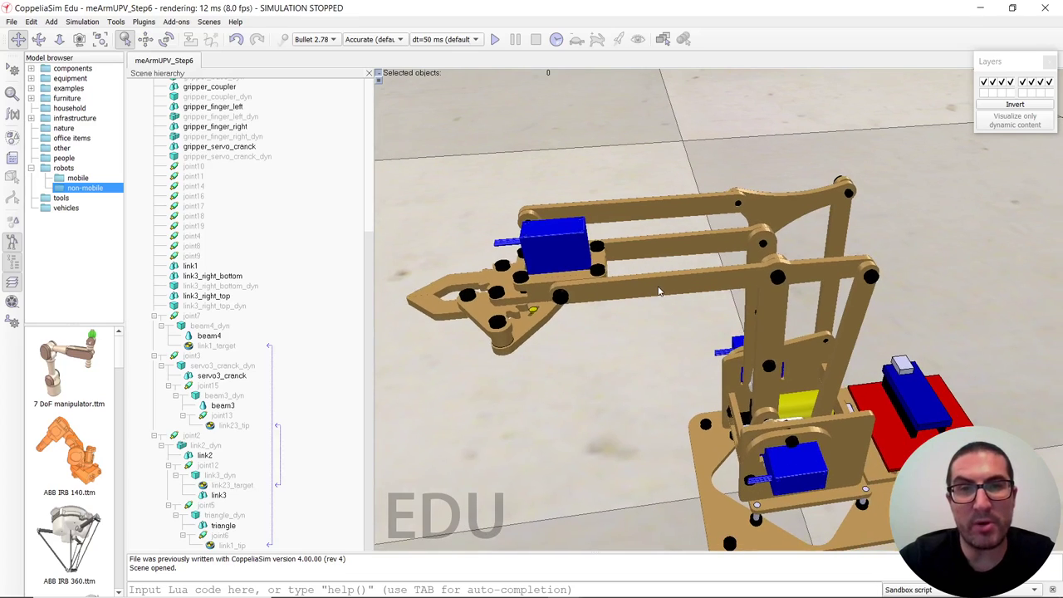
pyautogui.click(664, 291)
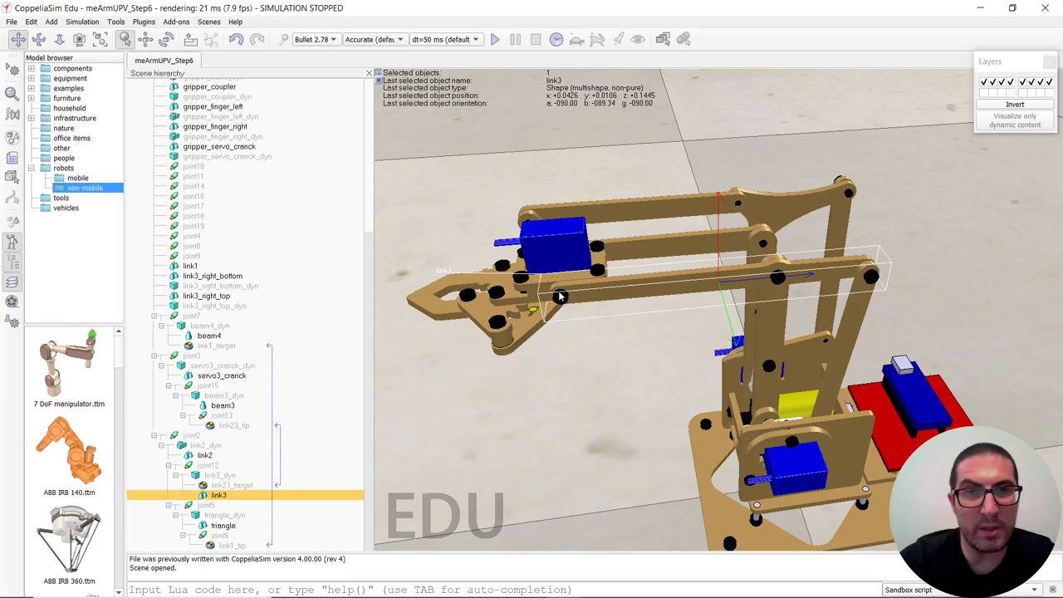
pyautogui.click(192, 176)
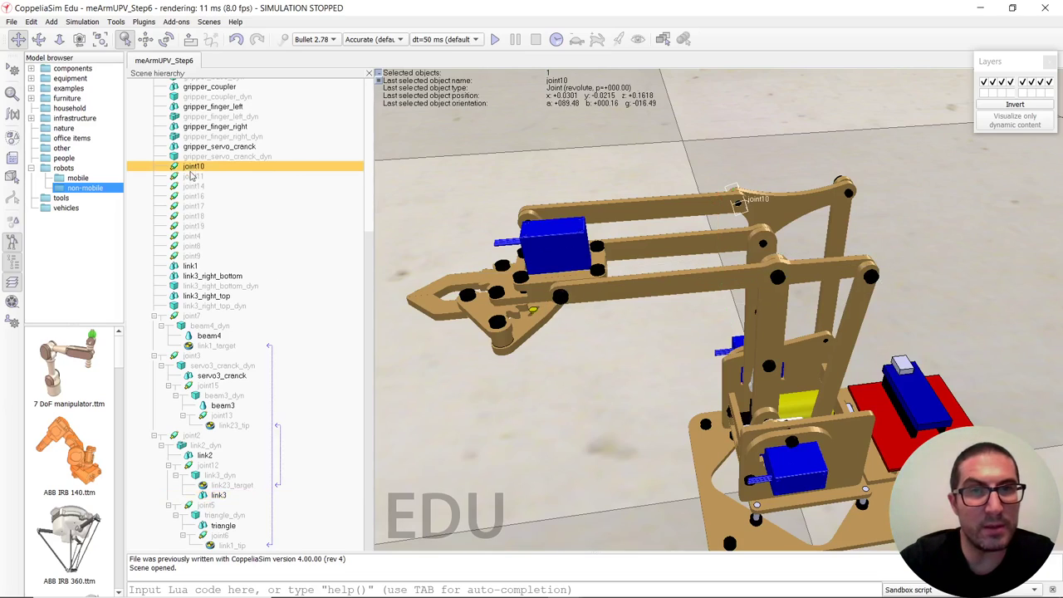
pyautogui.click(191, 186)
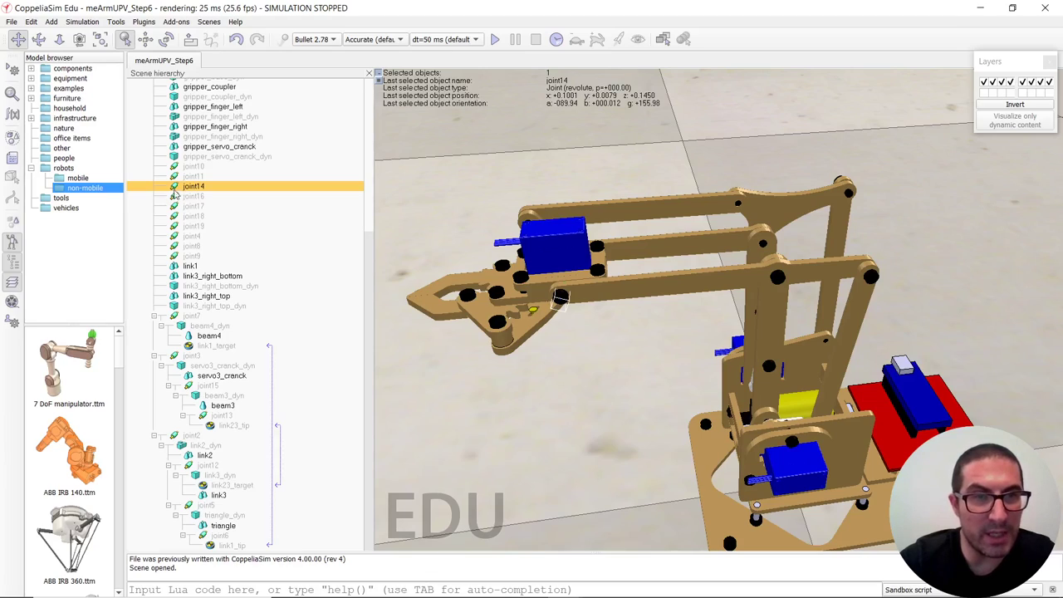
pyautogui.moveTo(174, 191); pyautogui.dragTo(240, 475)
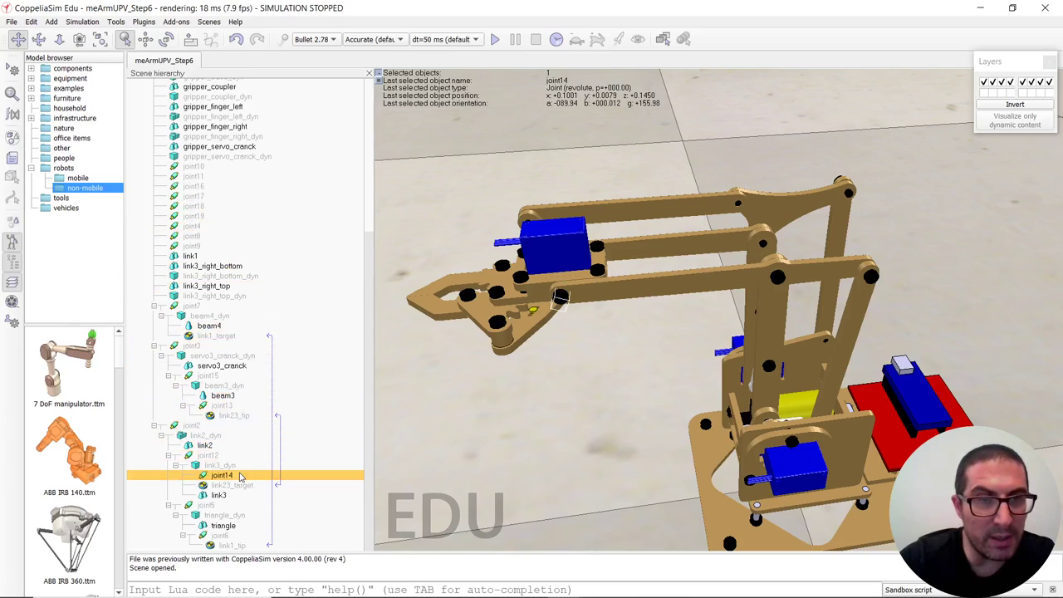
pyautogui.click(222, 469)
pyautogui.click(222, 477)
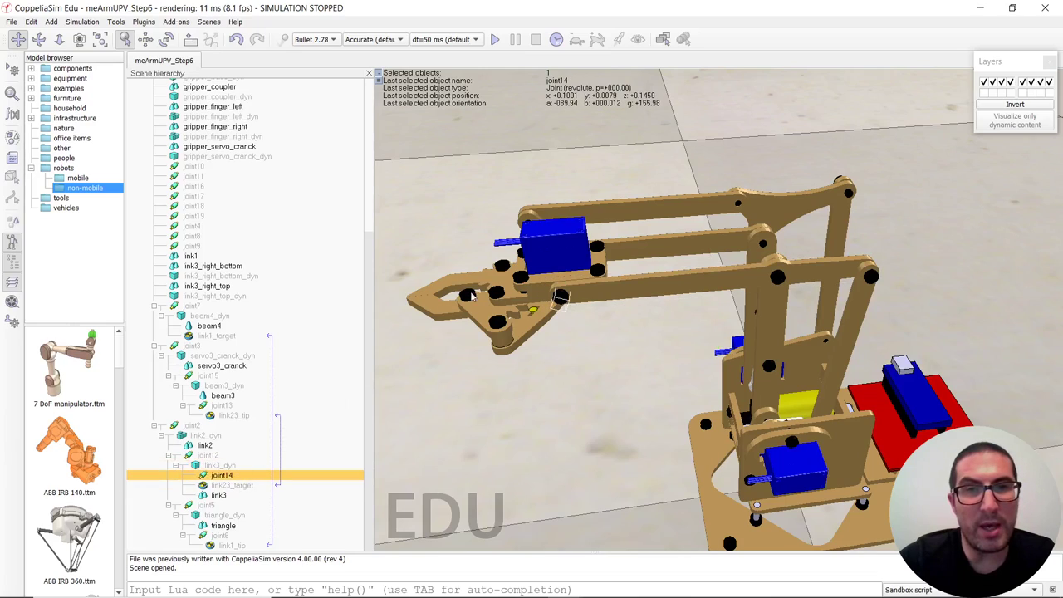
# Step: Make gripper_base_dyn a child of joint14 in the scene hierarchy
pyautogui.click(543, 283)
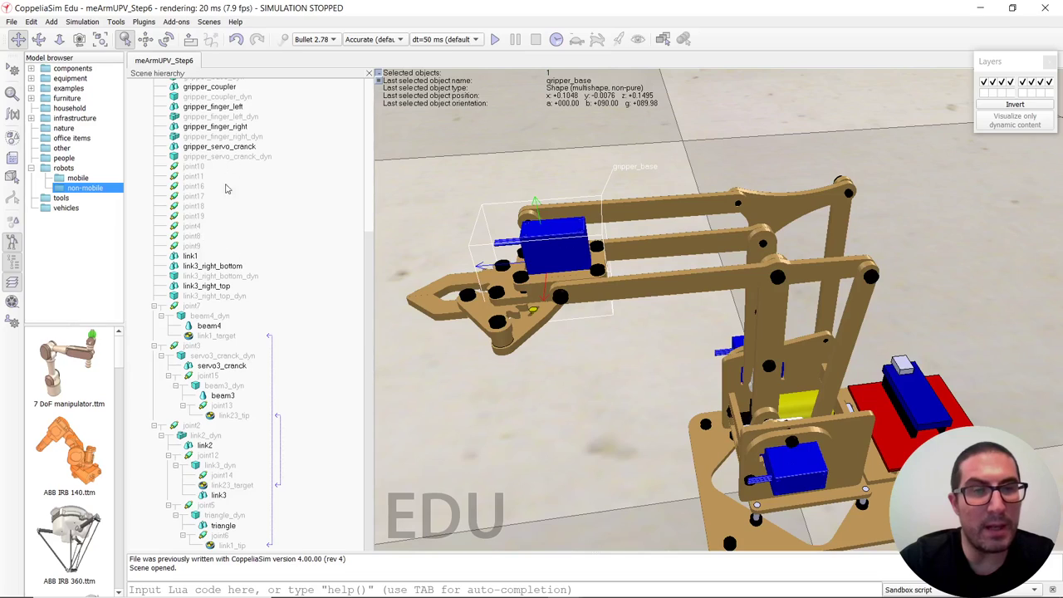
pyautogui.scroll(1, 207, 217)
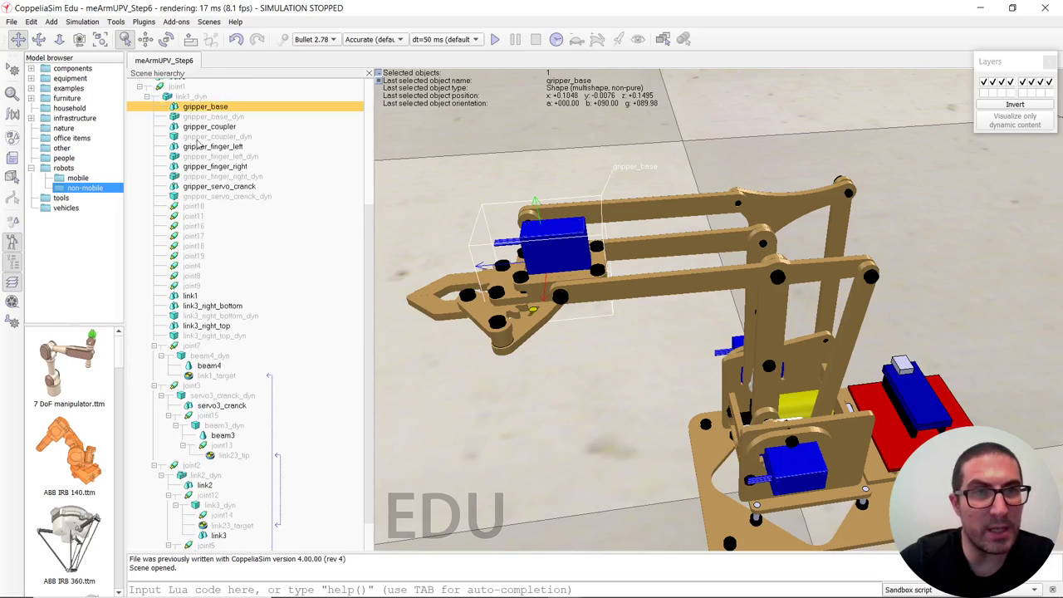
pyautogui.click(174, 117)
pyautogui.moveTo(174, 117); pyautogui.dragTo(242, 476)
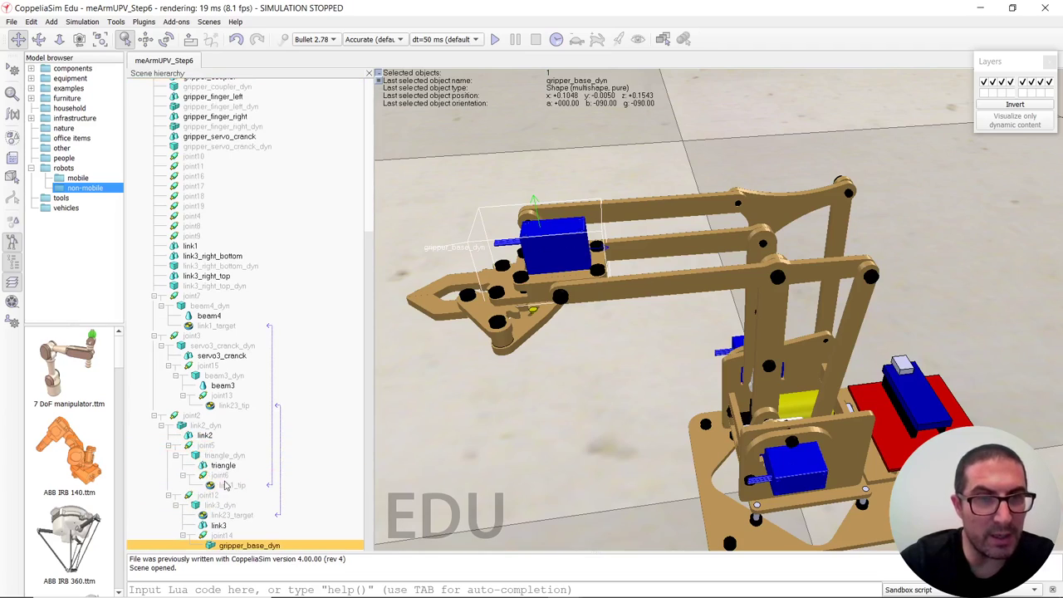
pyautogui.click(226, 537)
pyautogui.click(236, 545)
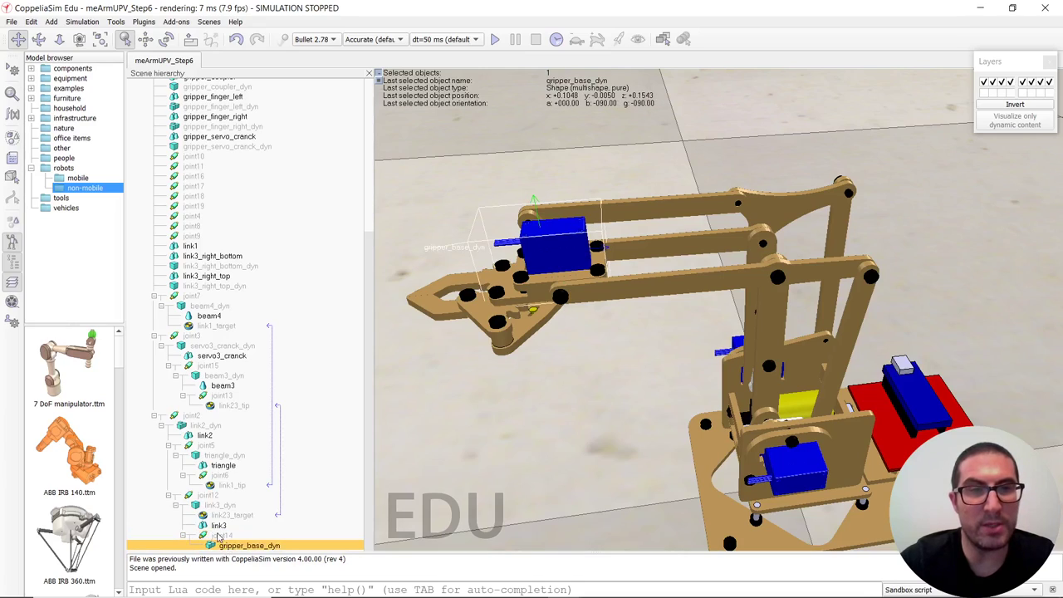
pyautogui.click(218, 537)
pyautogui.click(220, 546)
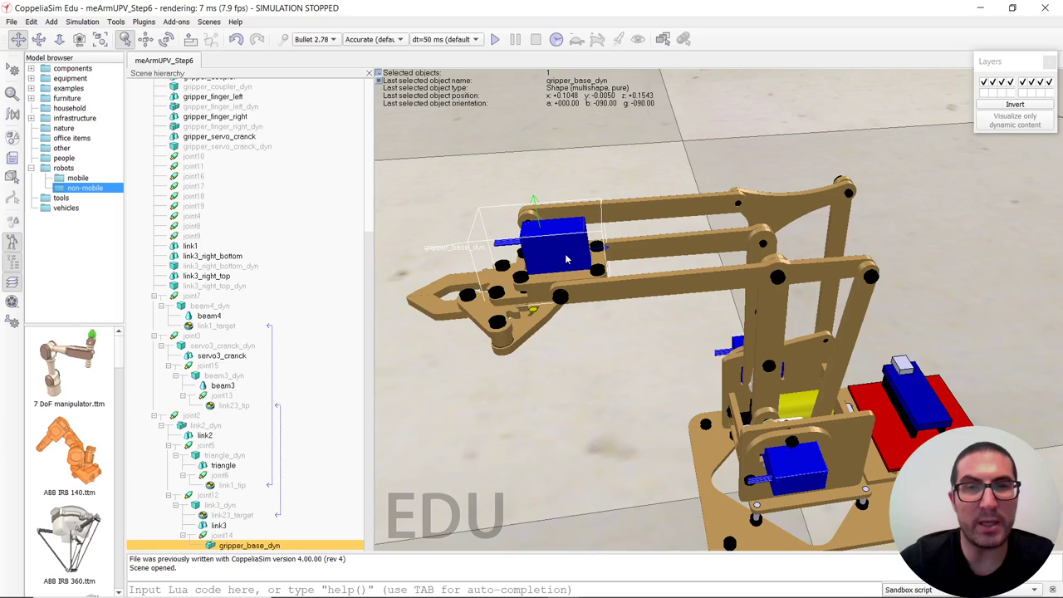
# Step: Identify the joint between link2 and link3_right_bottom, and make joint8 a child of link2_dyn
pyautogui.moveTo(660, 270); pyautogui.dragTo(559, 299, button='middle')
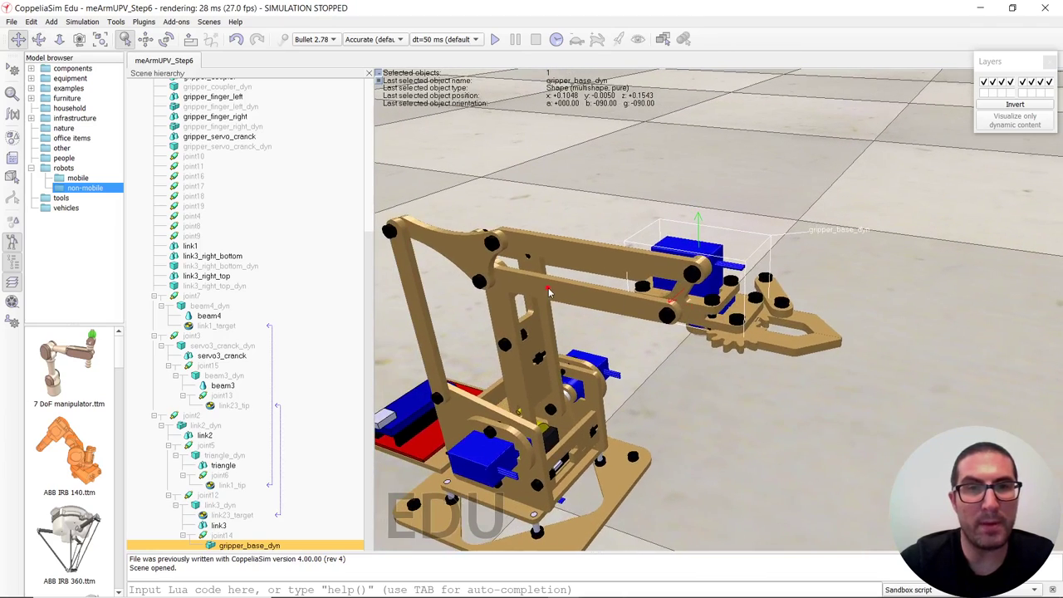
pyautogui.click(548, 291)
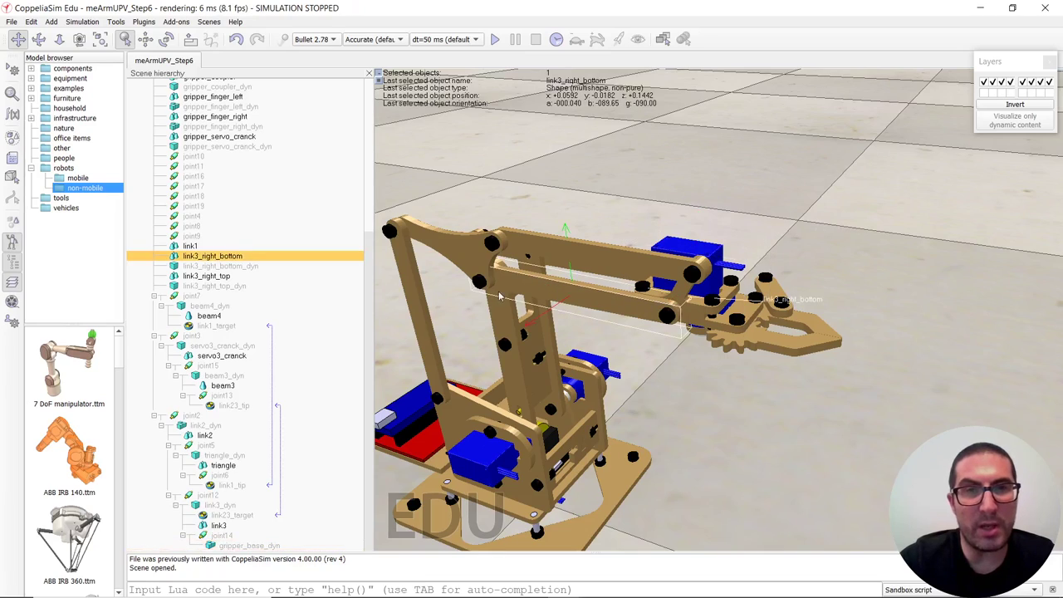
pyautogui.click(503, 311)
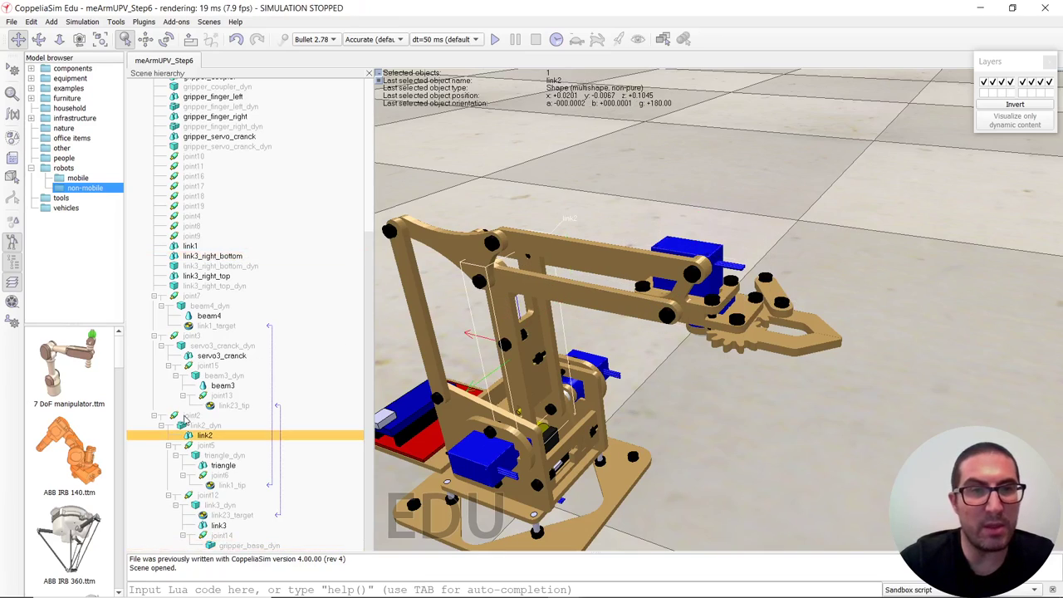
pyautogui.click(199, 425)
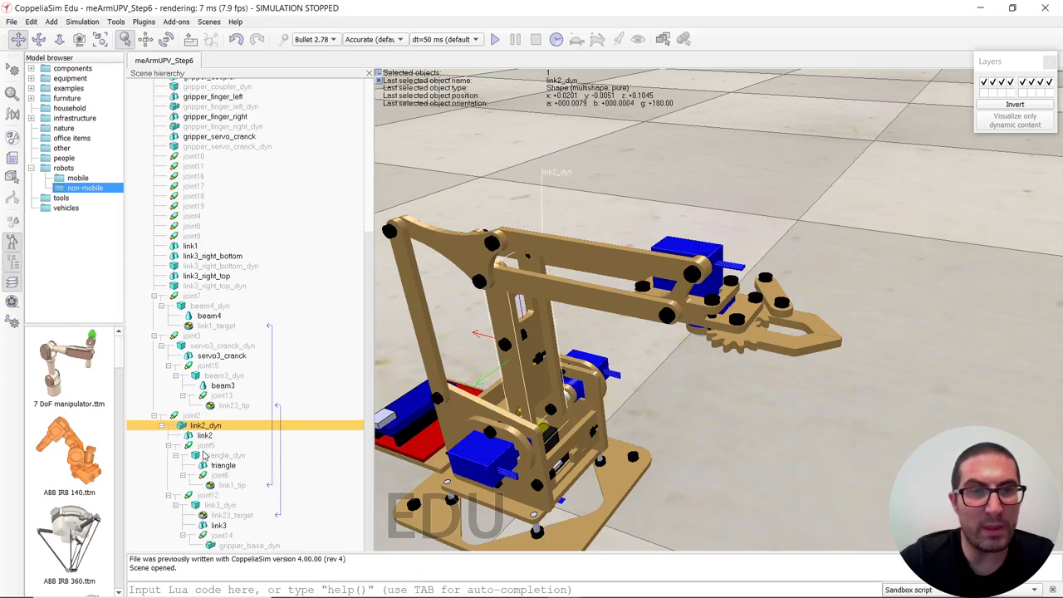
pyautogui.click(203, 446)
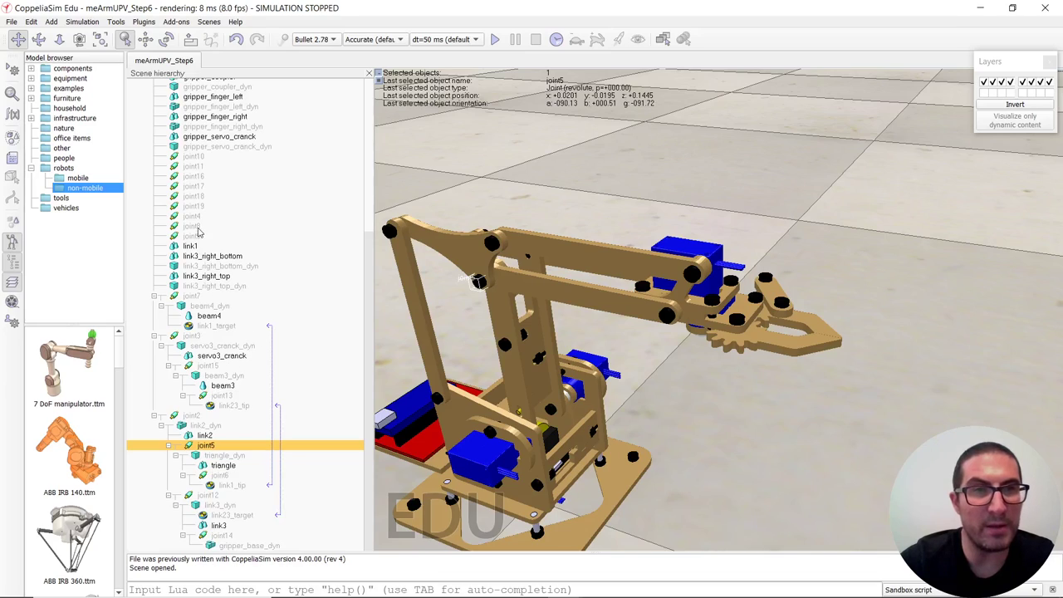
pyautogui.click(189, 226)
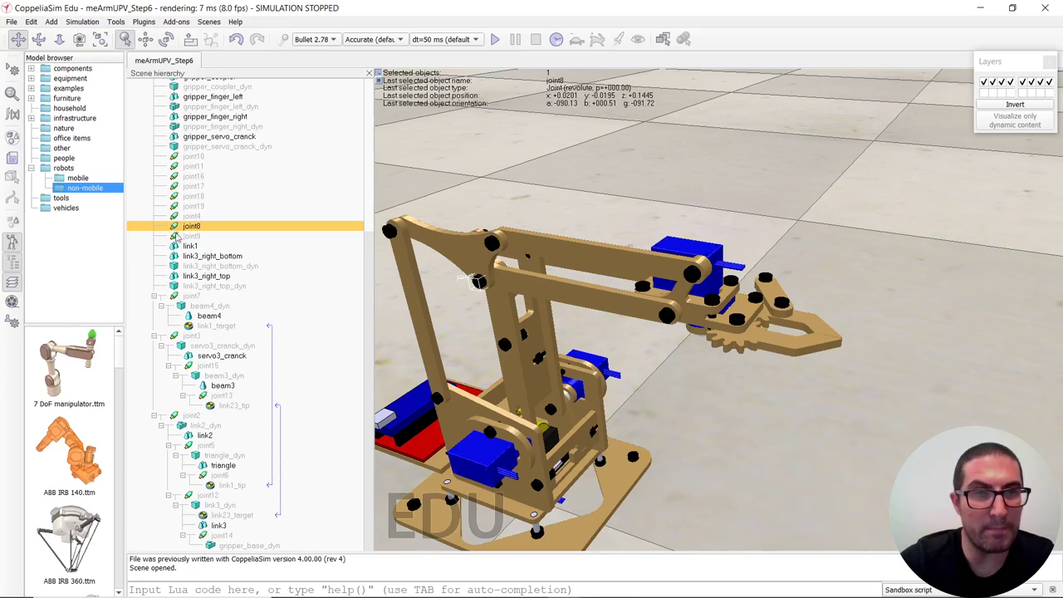
pyautogui.moveTo(176, 235); pyautogui.dragTo(213, 428)
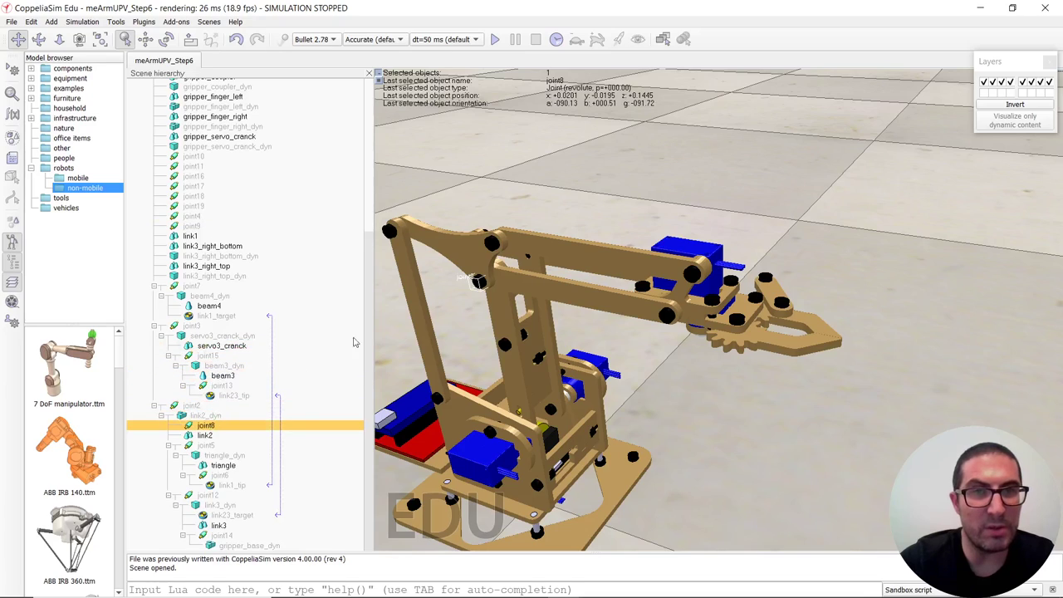
# Step: Make link3_right_bottom_dyn a child of joint8, and nest the visible link3_right_bottom shape under link3_right_bottom_dyn
pyautogui.click(512, 285)
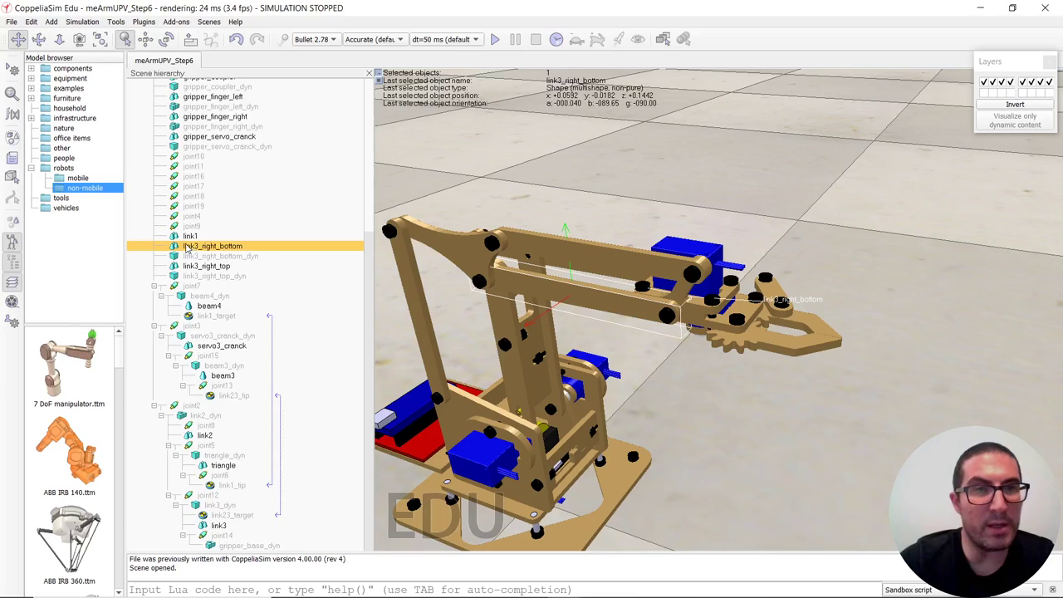
pyautogui.click(177, 257)
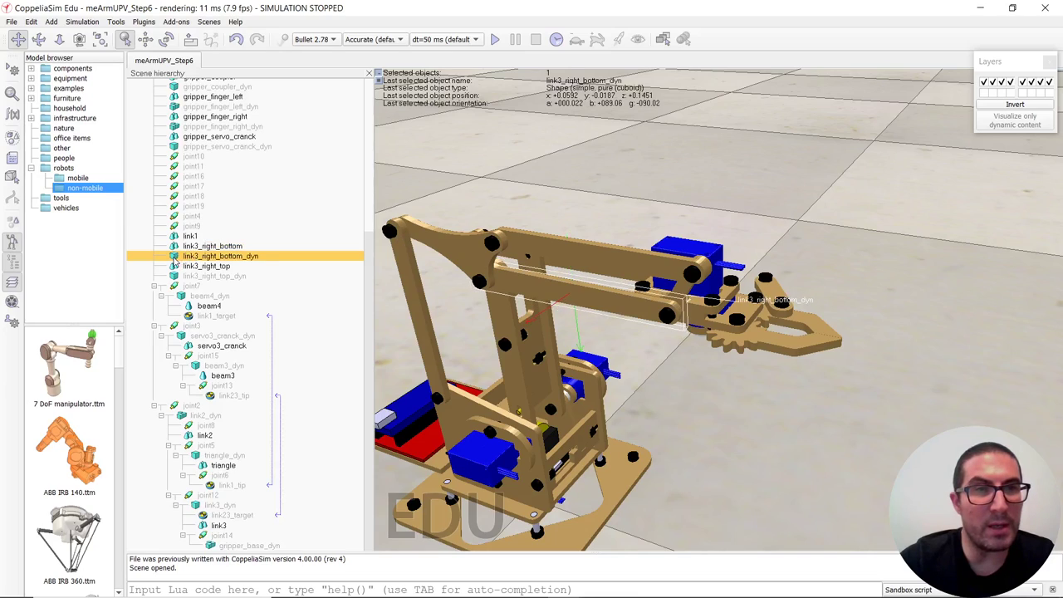
pyautogui.moveTo(177, 268); pyautogui.dragTo(212, 425)
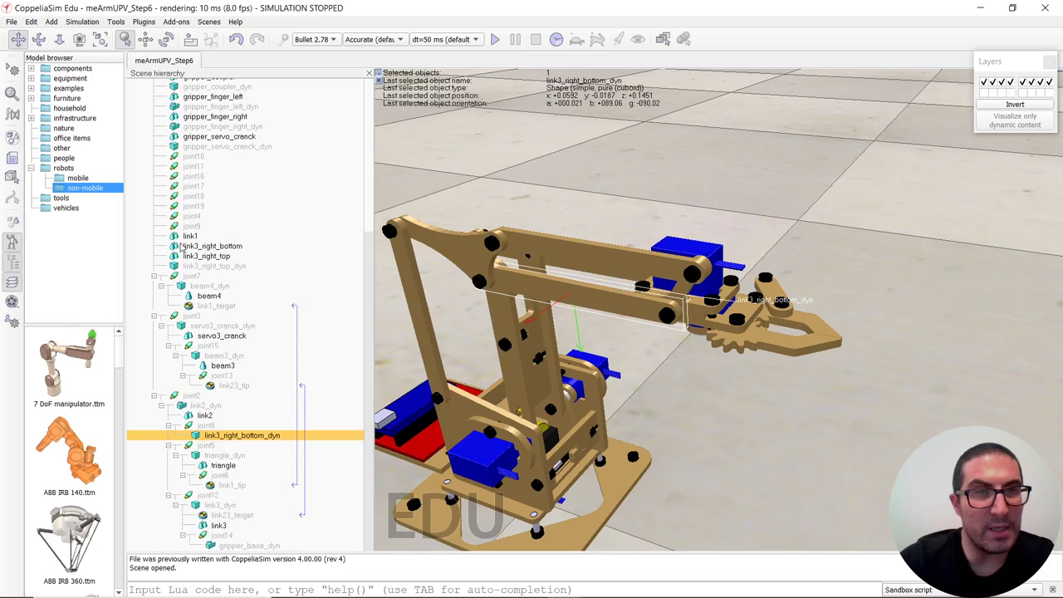
pyautogui.click(175, 247)
pyautogui.moveTo(175, 246); pyautogui.dragTo(243, 428)
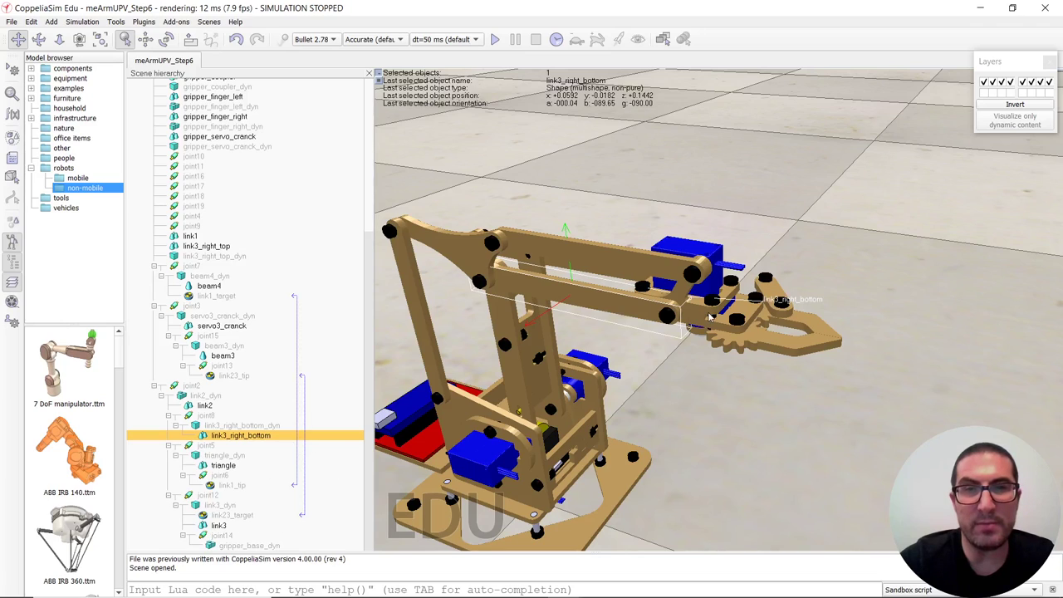
# Step: Examine the chain from link3_dyn through joint14 to gripper_base_dyn, and the parallel chain from joint8 to link3_right_bottom_dyn
pyautogui.moveTo(710, 318); pyautogui.dragTo(647, 342, button='right')
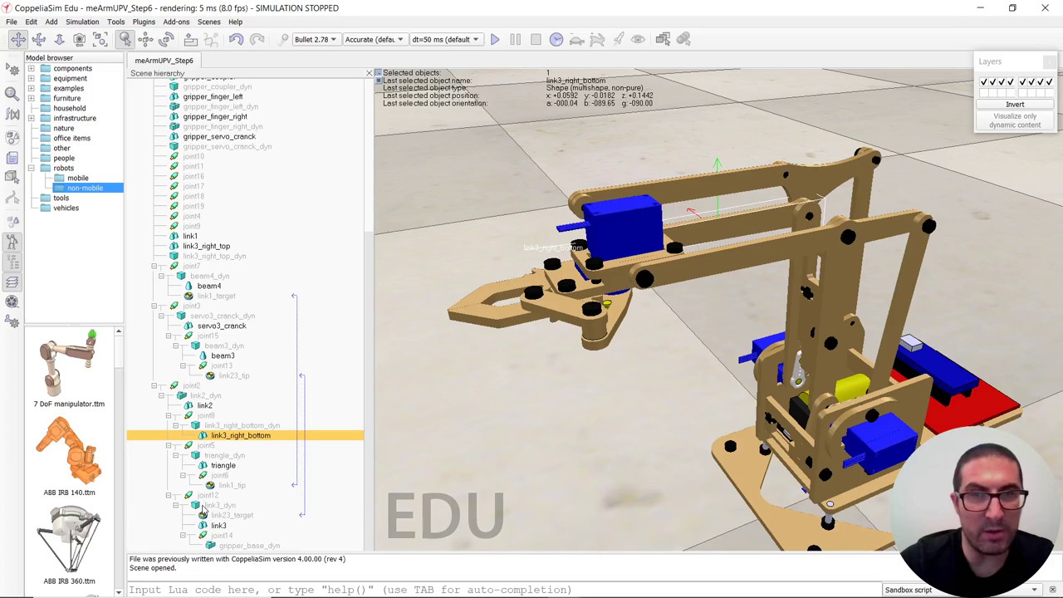
pyautogui.click(218, 505)
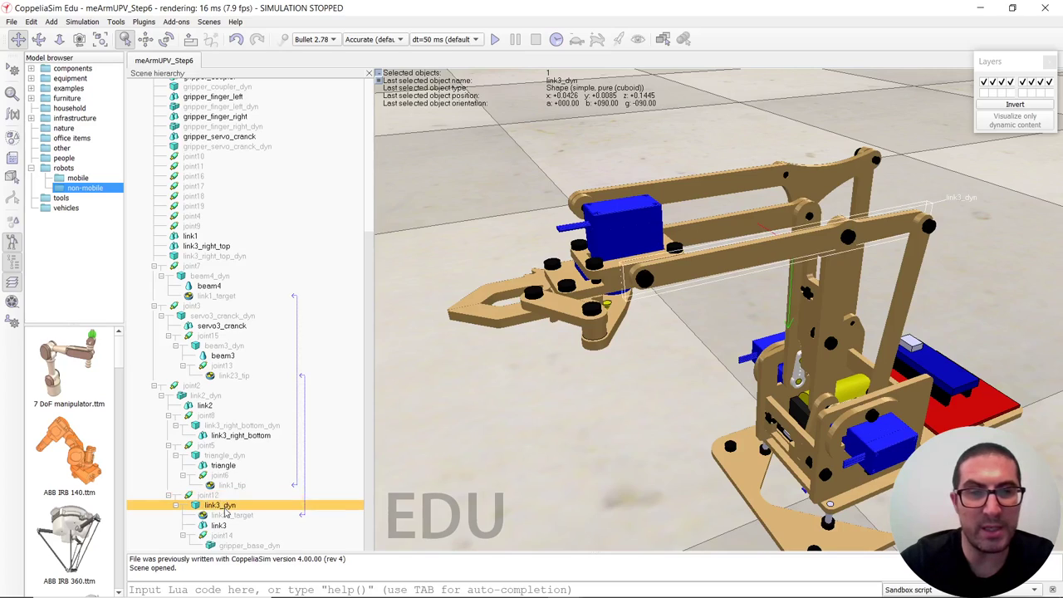
pyautogui.click(218, 536)
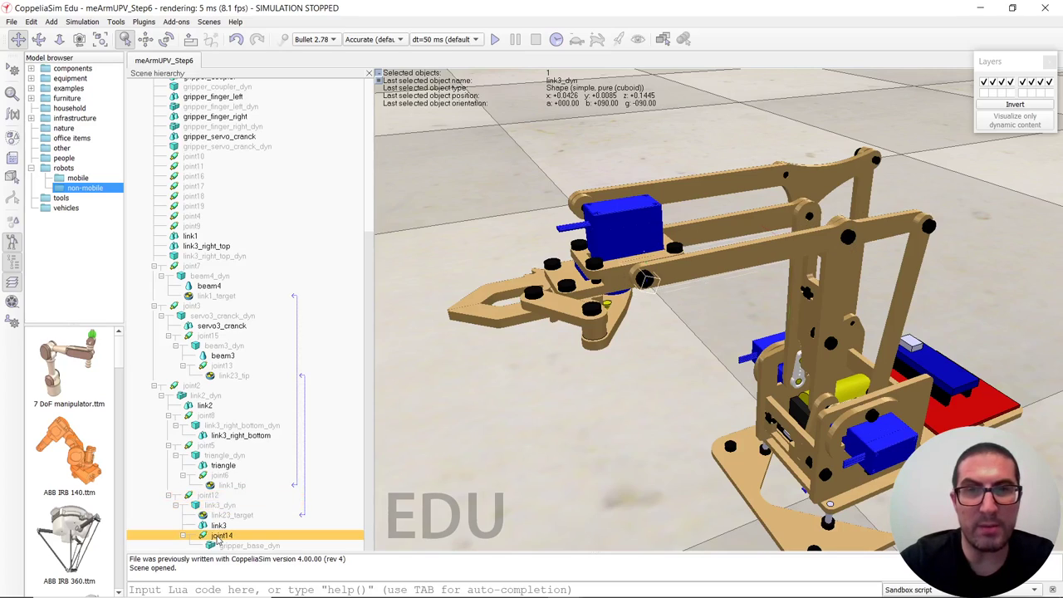
pyautogui.click(231, 544)
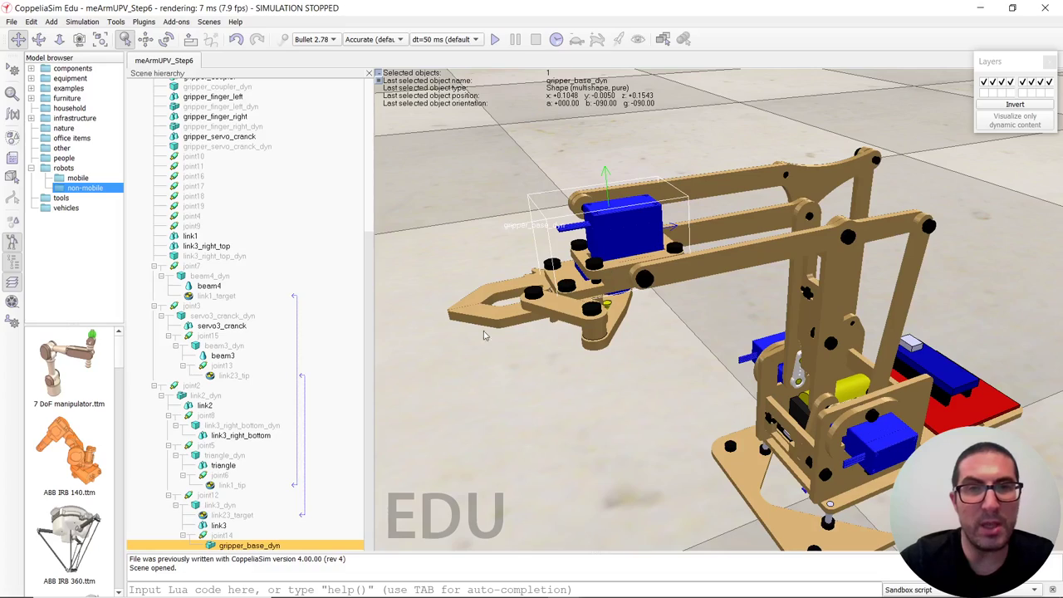
pyautogui.moveTo(595, 278)
pyautogui.mouseDown(button='right')
pyautogui.moveTo(625, 280)
pyautogui.moveTo(512, 289)
pyautogui.moveTo(611, 289)
pyautogui.mouseUp(button='right')
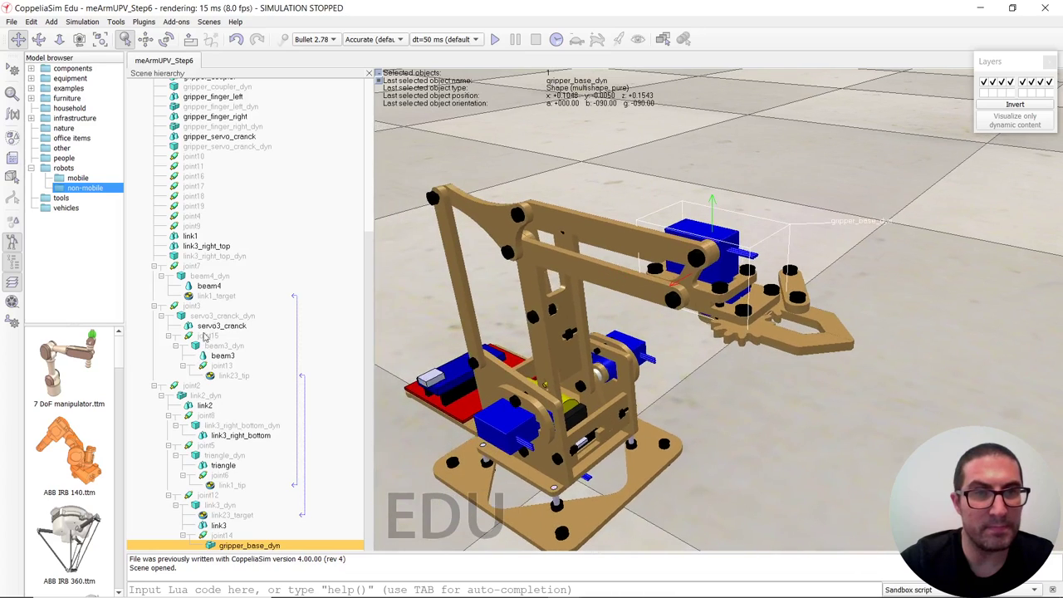
pyautogui.click(204, 416)
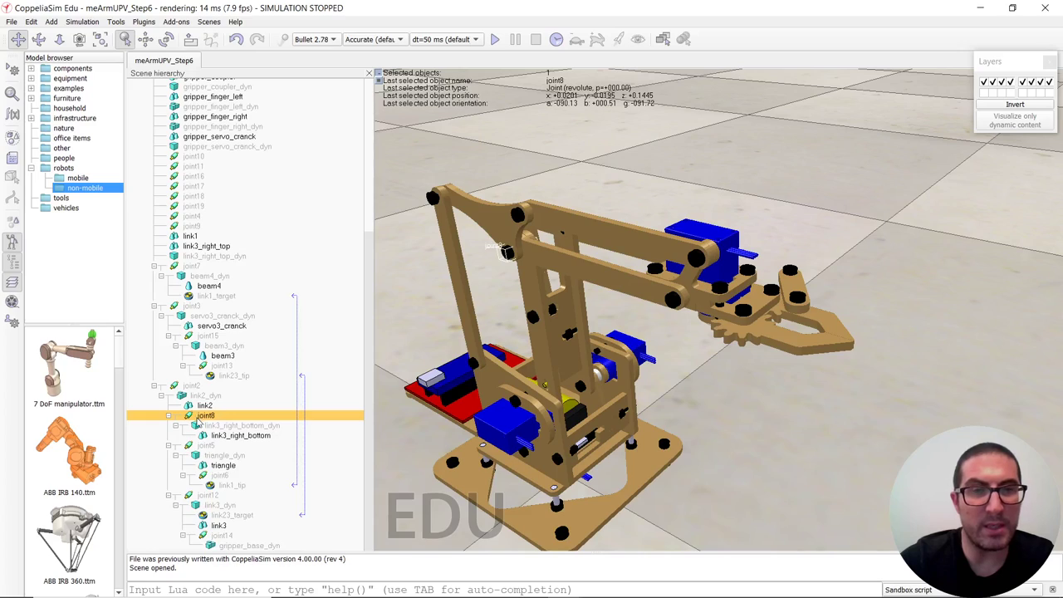
pyautogui.click(200, 426)
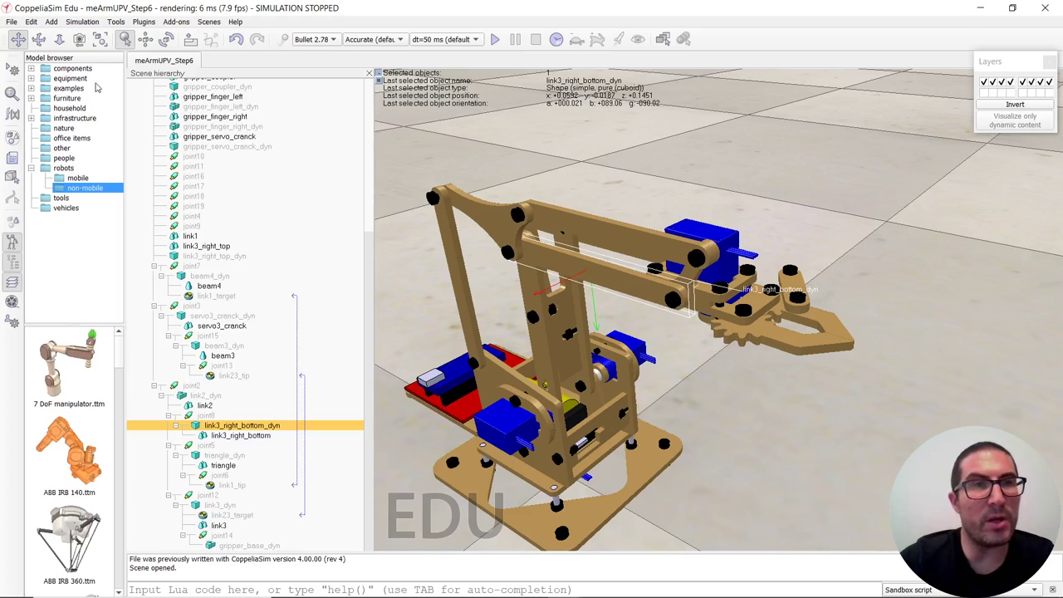
# Step: Add a dummy to the scene for closing the loop between the two kinematic chains
pyautogui.click(51, 21)
pyautogui.moveTo(62, 35)
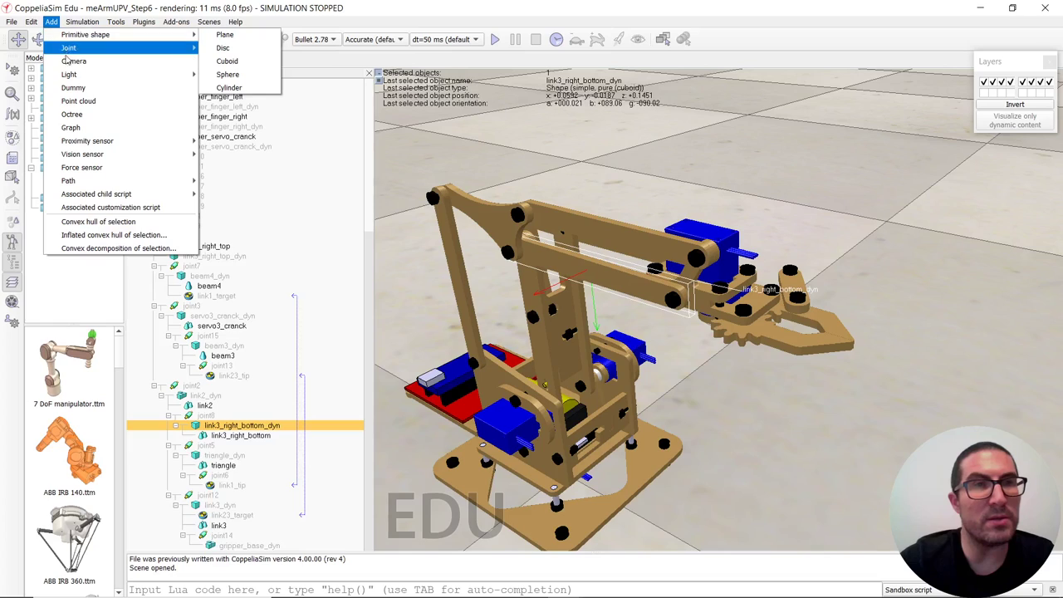
pyautogui.click(73, 87)
pyautogui.scroll(8, 187, 123)
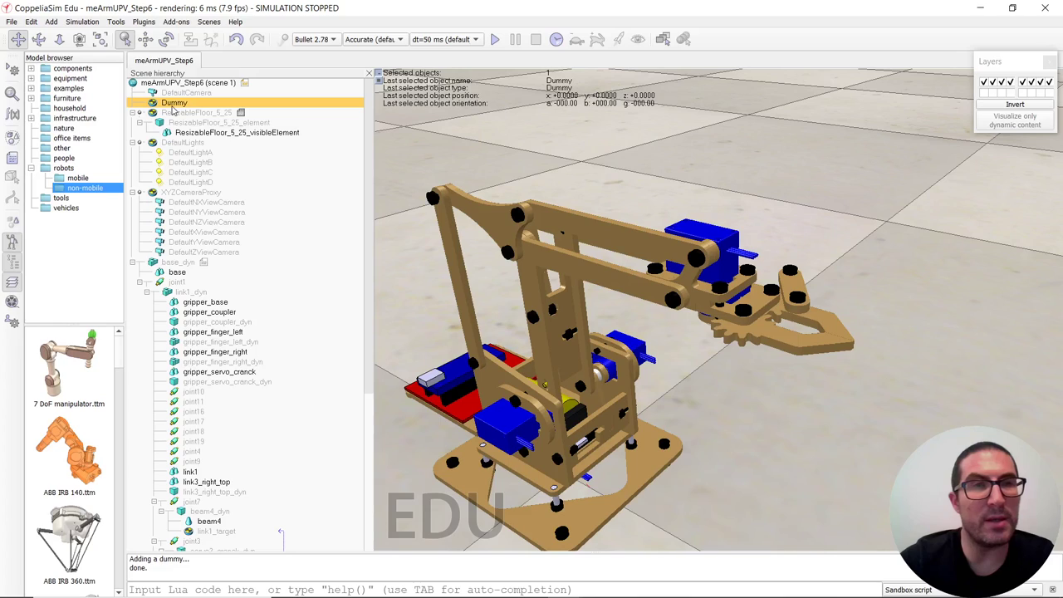
pyautogui.scroll(-8, 370, 270)
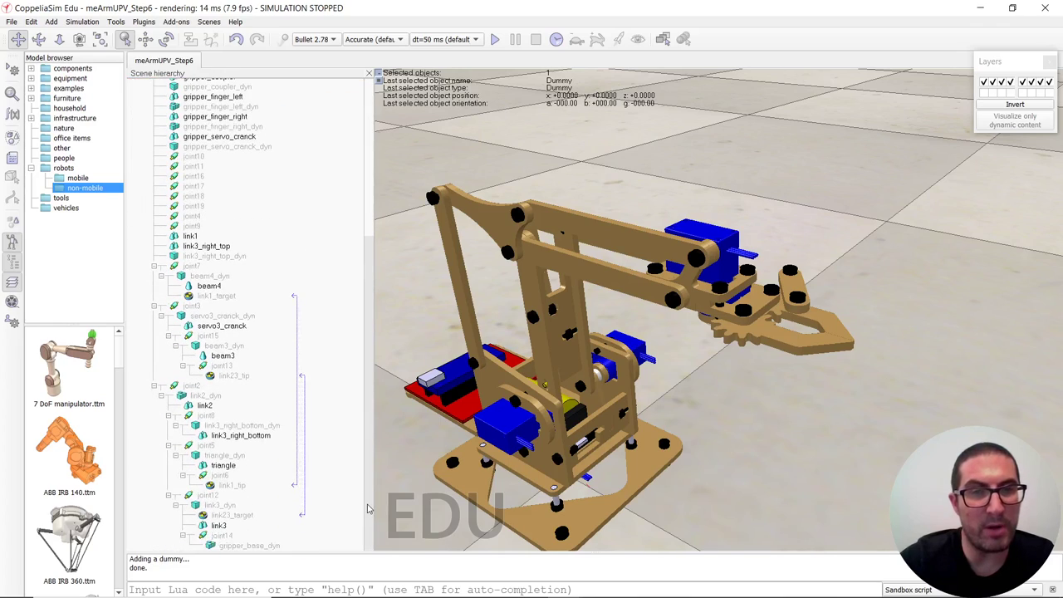
# Step: Identify the joint between link3_right_bottom and the gripper base, and make joint11 a child of link3_right_bottom_dyn
pyautogui.click(212, 548)
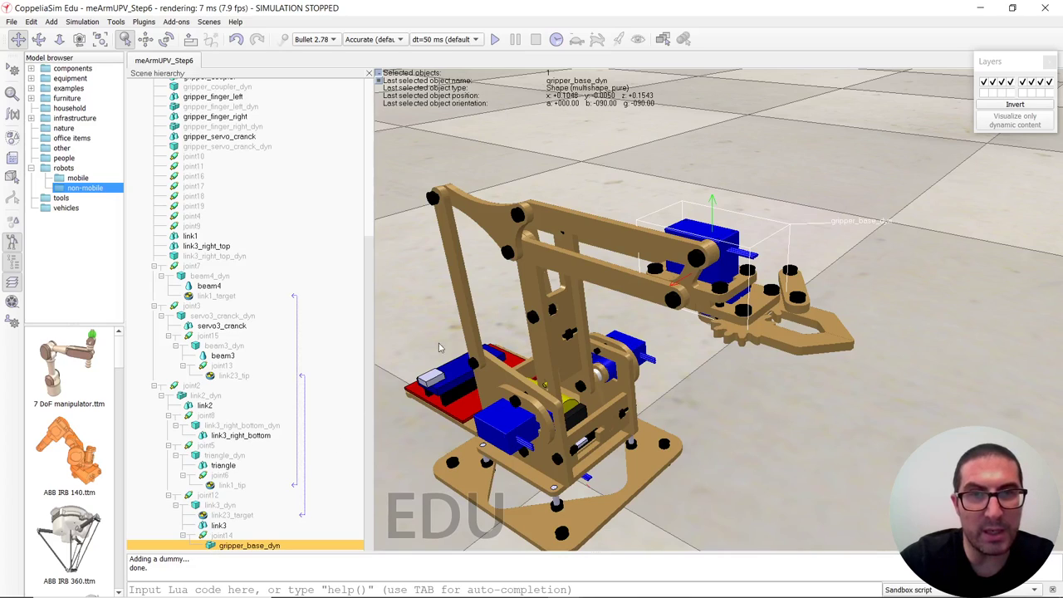
pyautogui.click(592, 264)
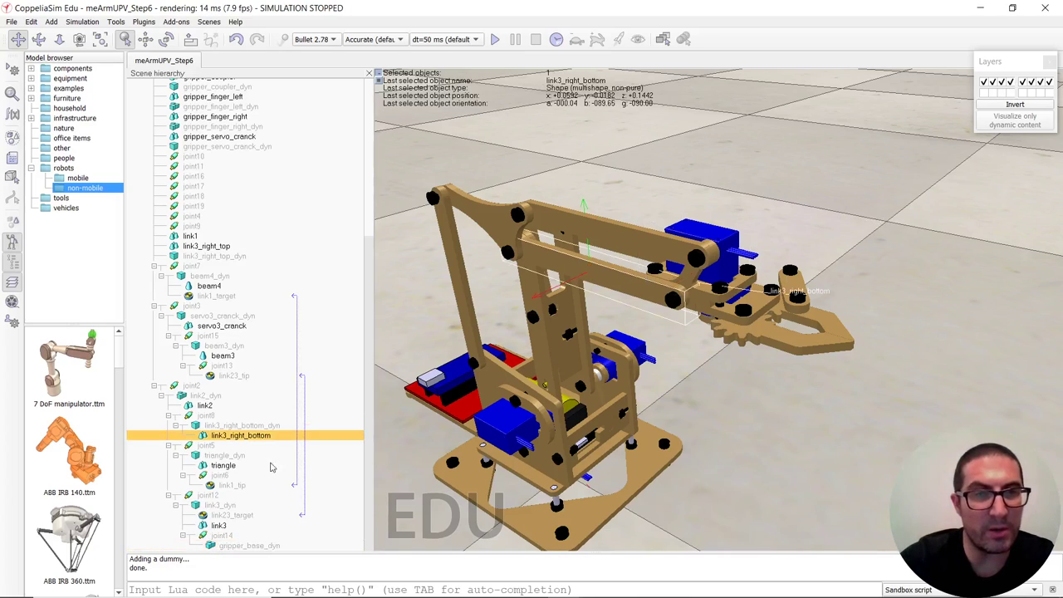
pyautogui.click(214, 547)
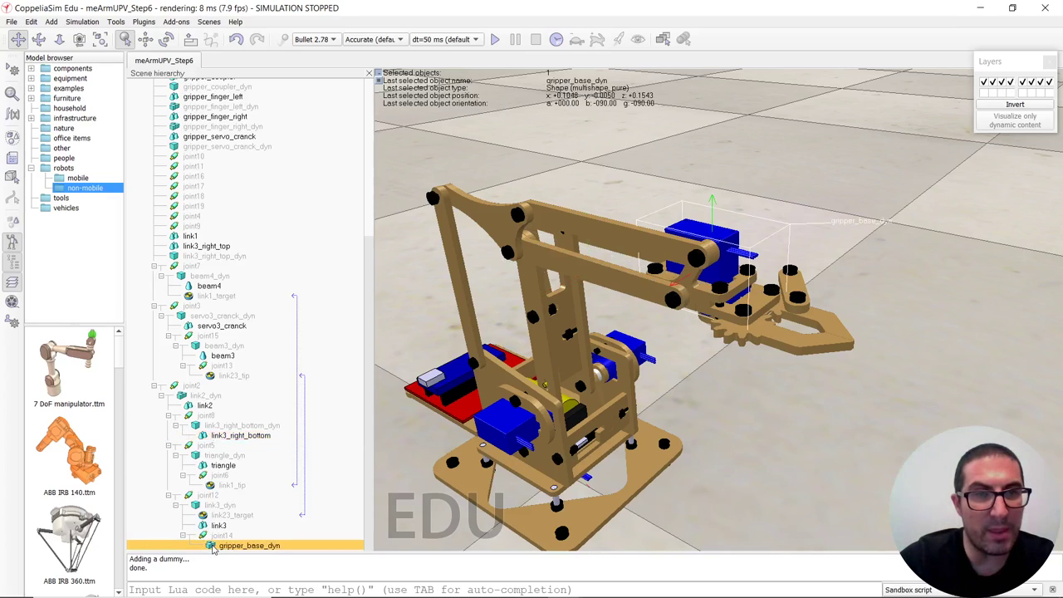
pyautogui.click(671, 306)
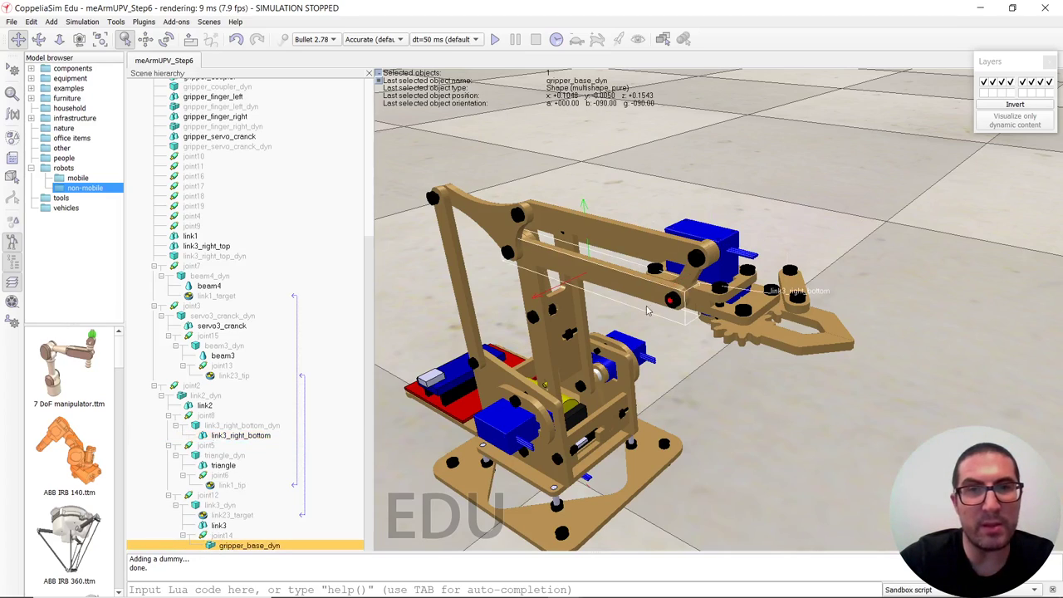
pyautogui.click(189, 226)
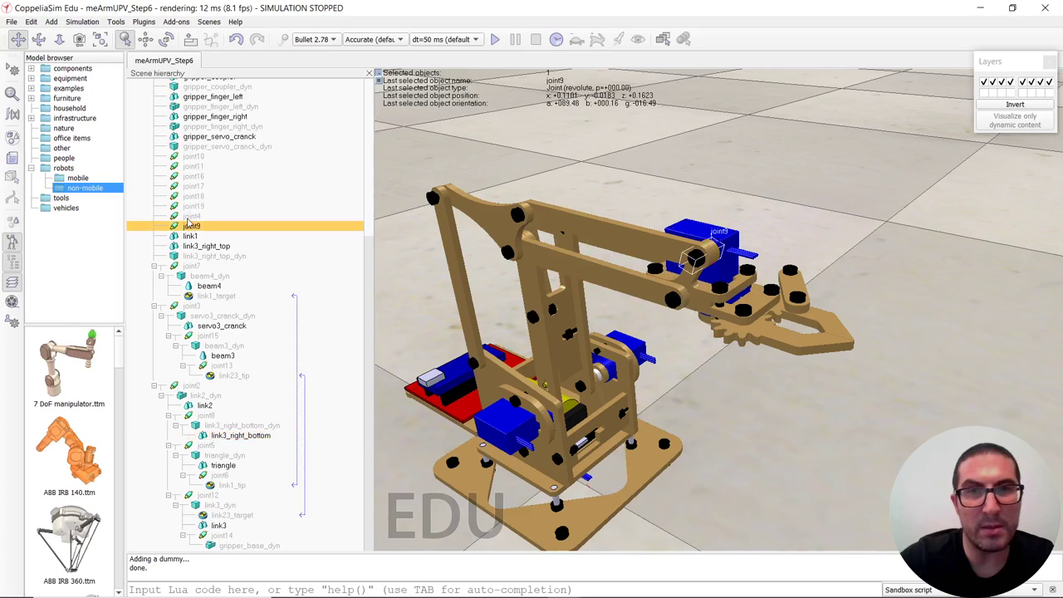
pyautogui.click(192, 157)
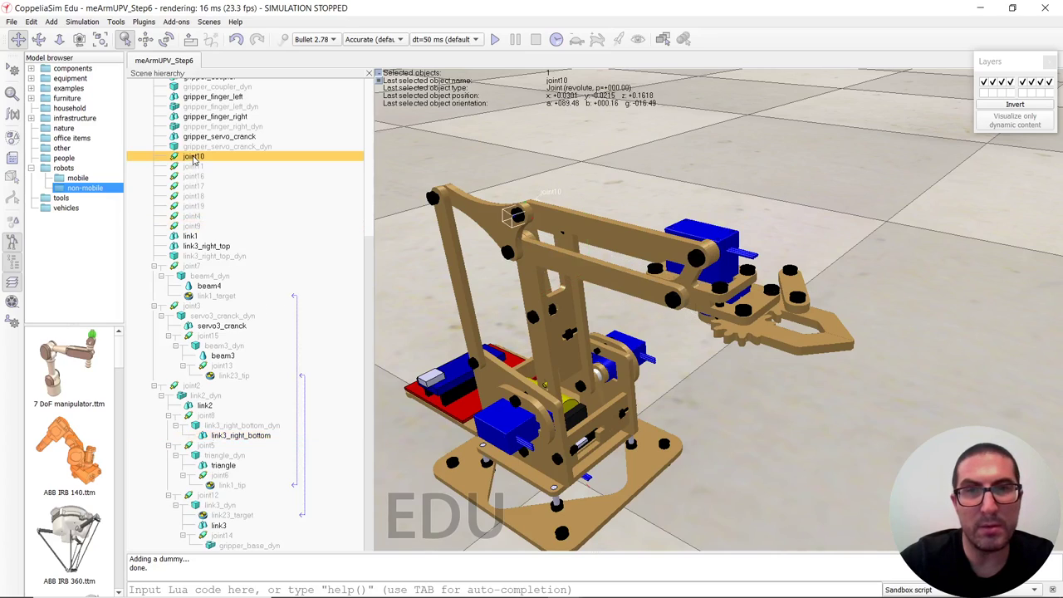
pyautogui.click(193, 167)
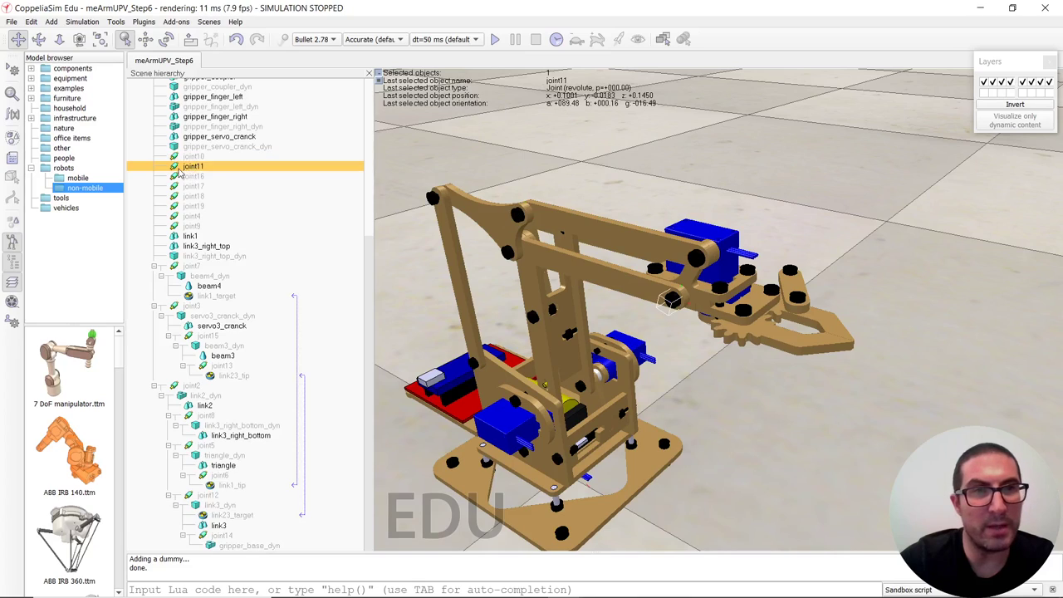
pyautogui.moveTo(178, 172); pyautogui.dragTo(248, 429)
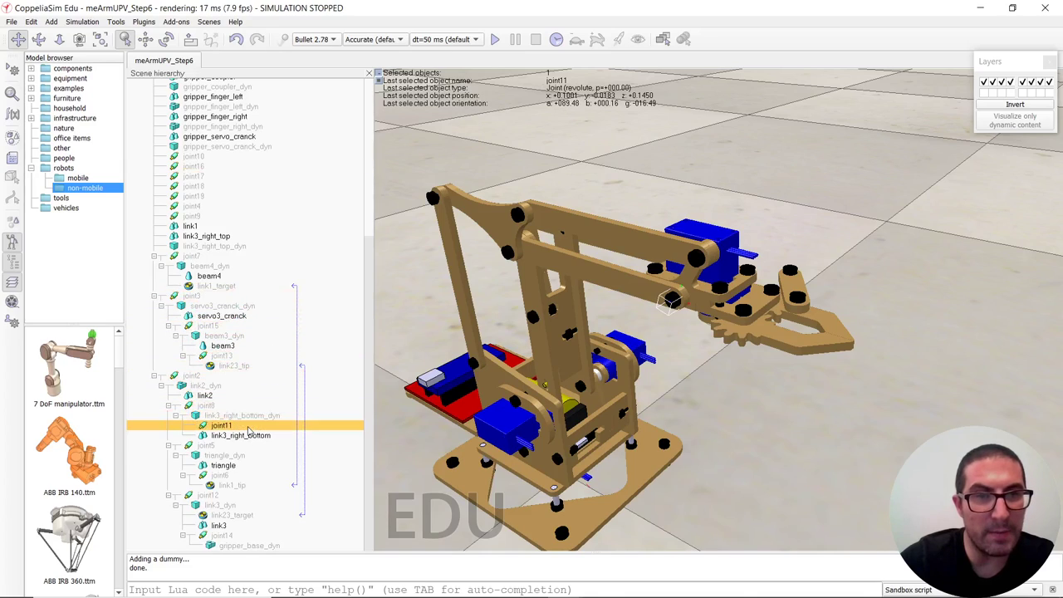
# Step: Reparent gripper_base_dyn from joint14 to joint11 in the link3_right_bottom_dyn chain
pyautogui.click(243, 418)
pyautogui.click(229, 425)
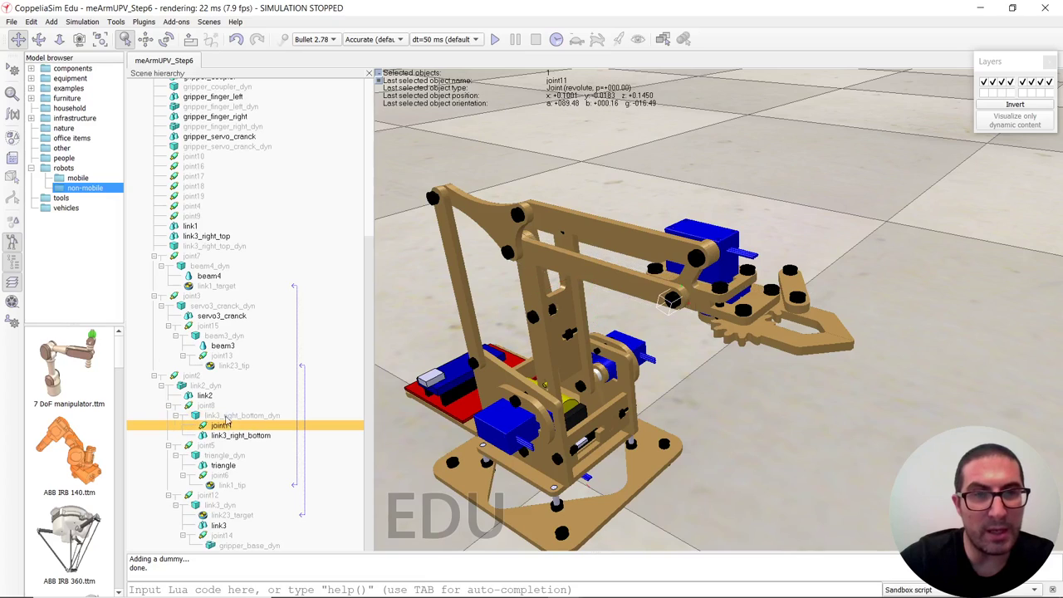
pyautogui.moveTo(223, 547); pyautogui.dragTo(229, 436)
# Step: Rename the new dummy at the scene's root level as link3_tip
pyautogui.scroll(2, 235, 336)
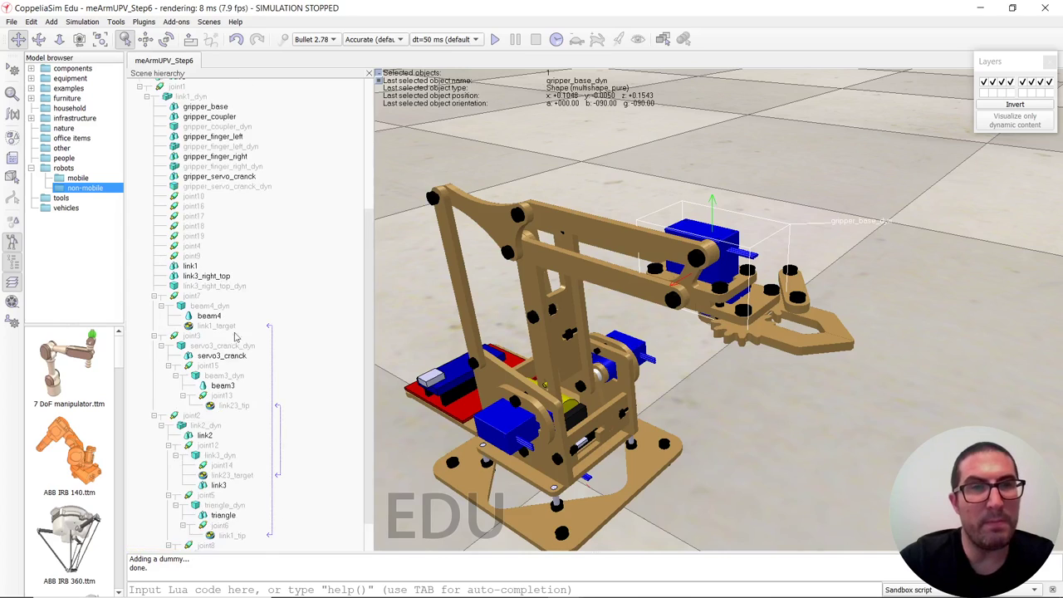
pyautogui.scroll(4, 235, 335)
pyautogui.moveTo(664, 301); pyautogui.dragTo(706, 340)
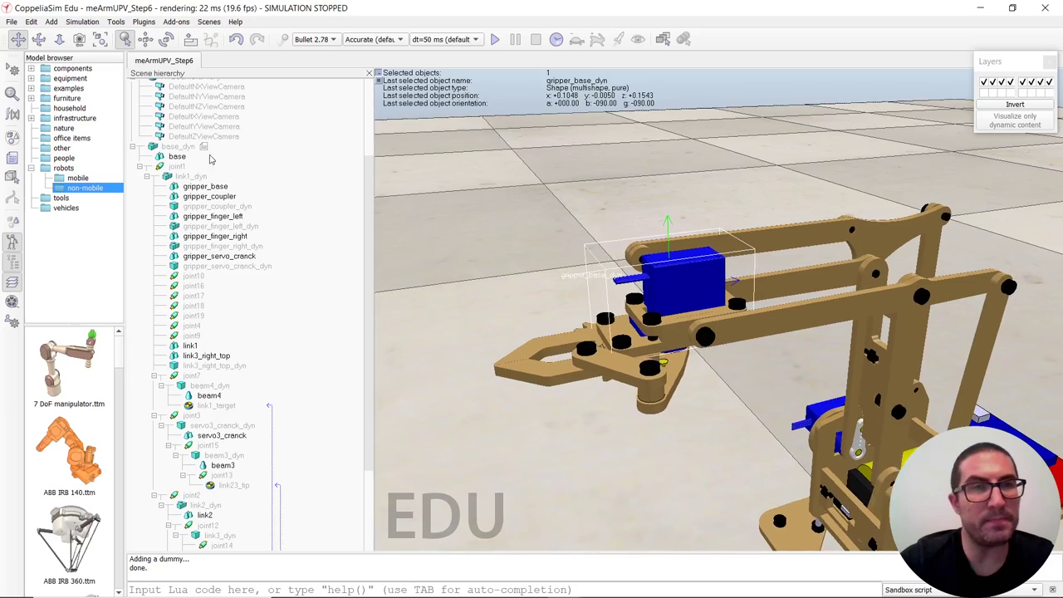
pyautogui.scroll(6, 204, 149)
pyautogui.click(175, 103)
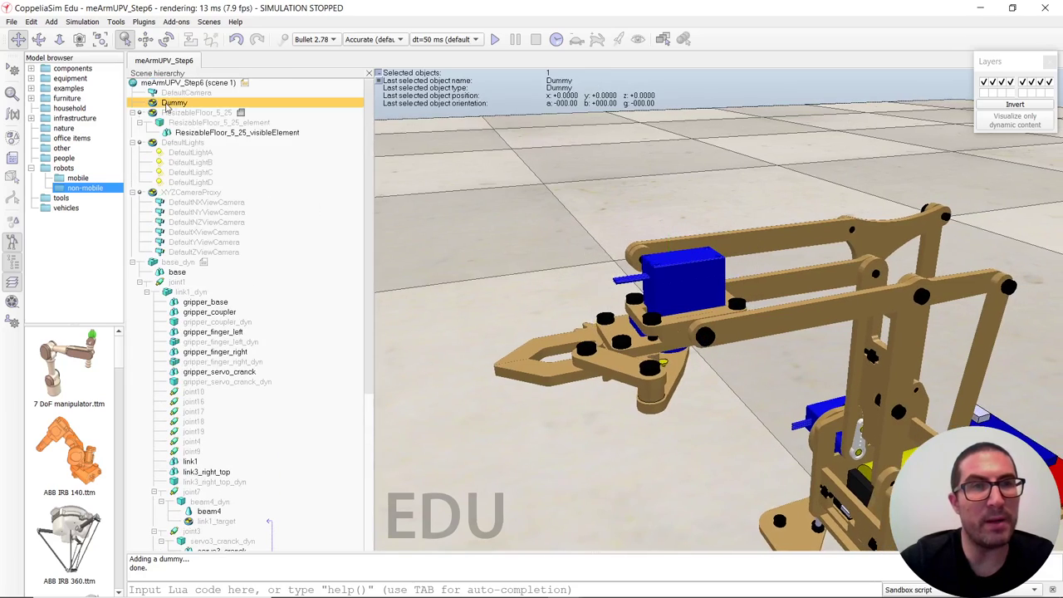
pyautogui.doubleClick(179, 106)
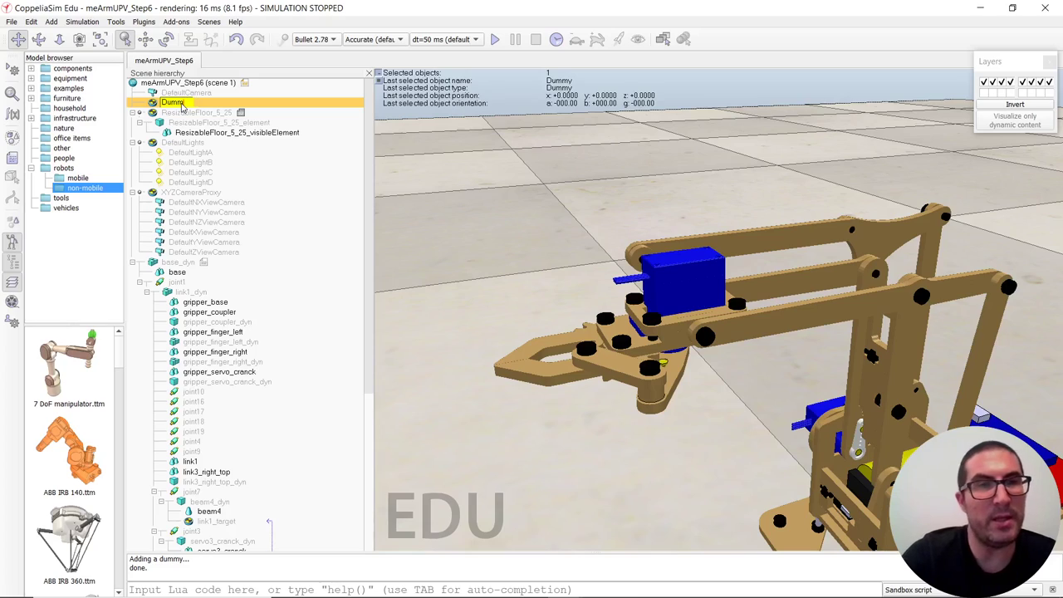
pyautogui.press('BackSpace')
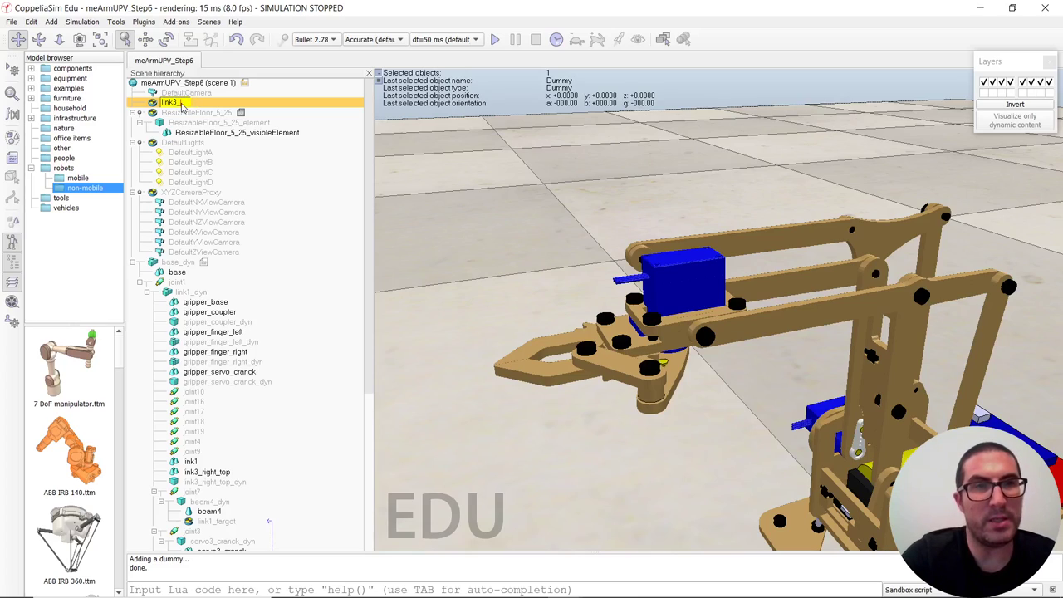
pyautogui.write('tip')
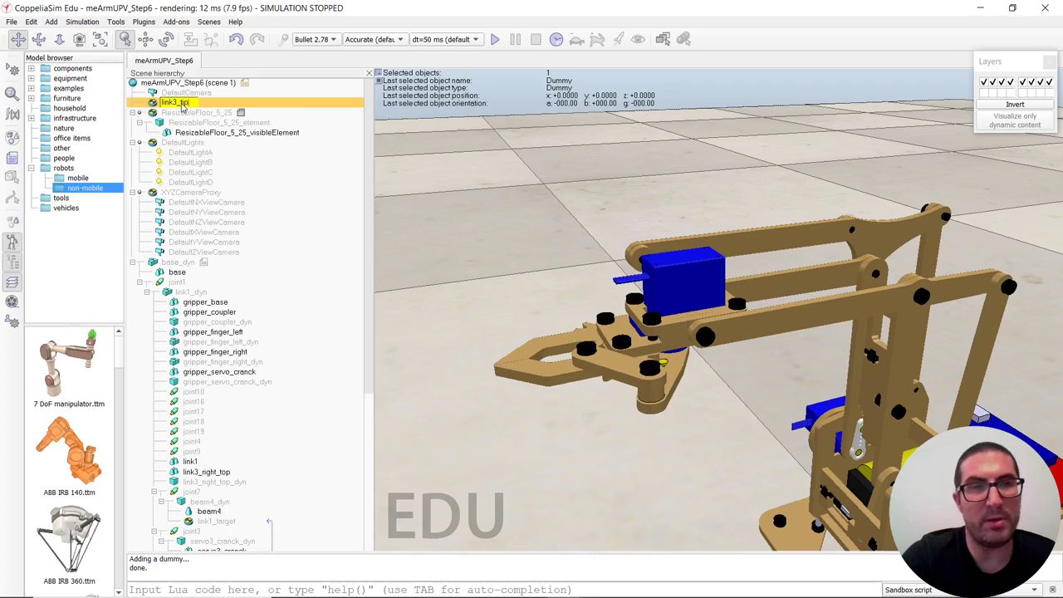
pyautogui.press('Return')
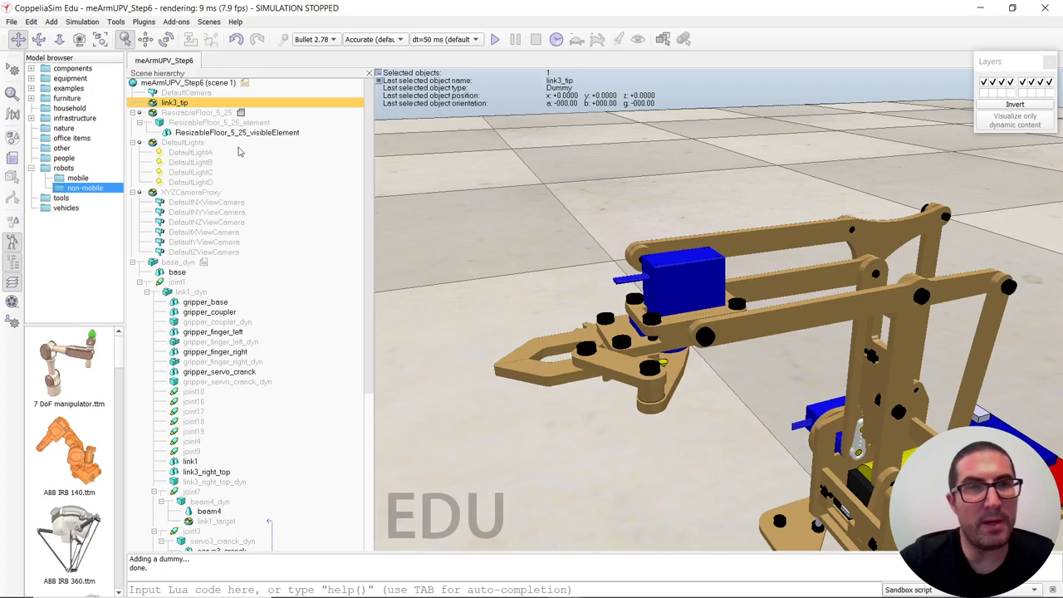
# Step: Examine the joints one by one to identify which one connects link3 to the gripper base
pyautogui.moveTo(368, 264); pyautogui.dragTo(375, 526)
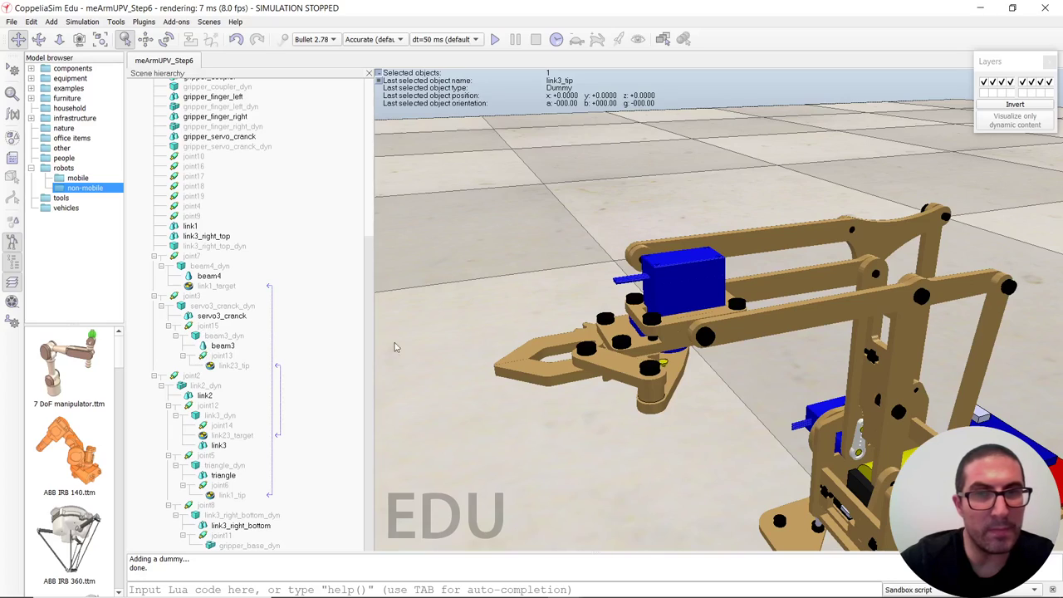
pyautogui.click(702, 336)
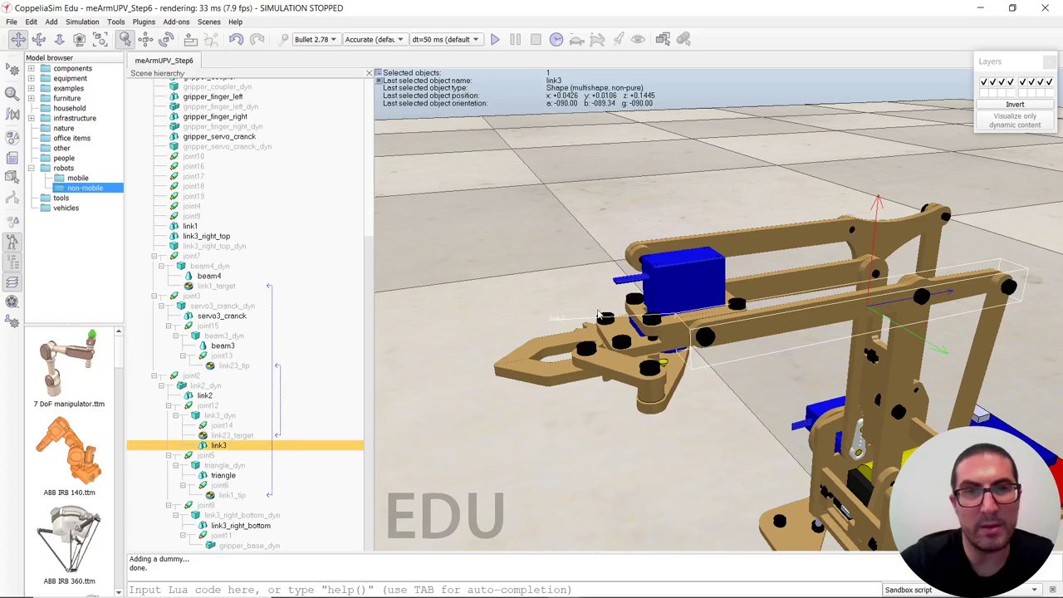
pyautogui.click(196, 157)
pyautogui.click(191, 167)
pyautogui.click(191, 176)
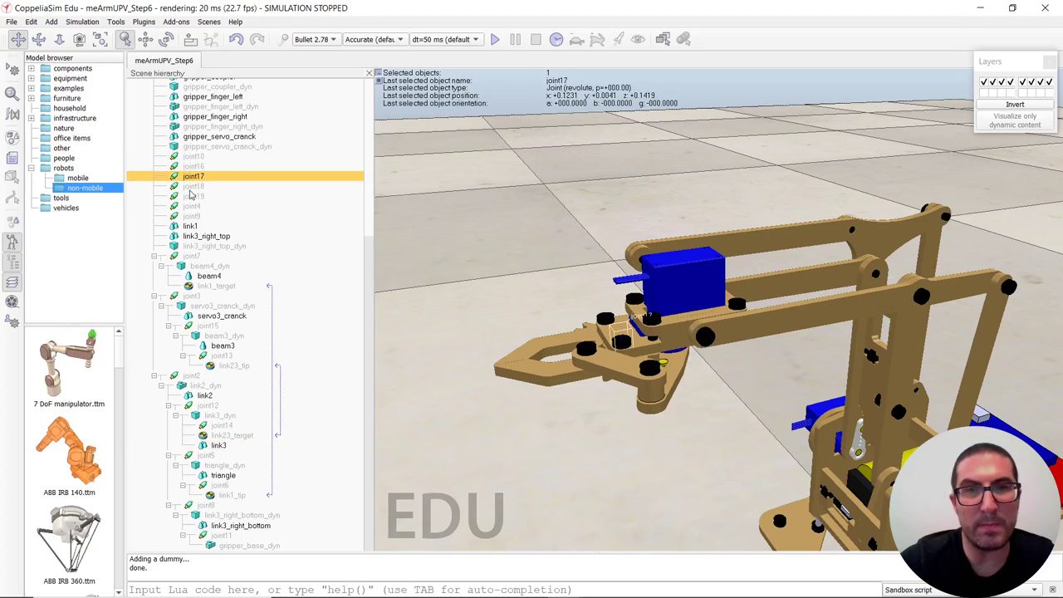
pyautogui.click(189, 197)
pyautogui.click(187, 206)
pyautogui.click(187, 216)
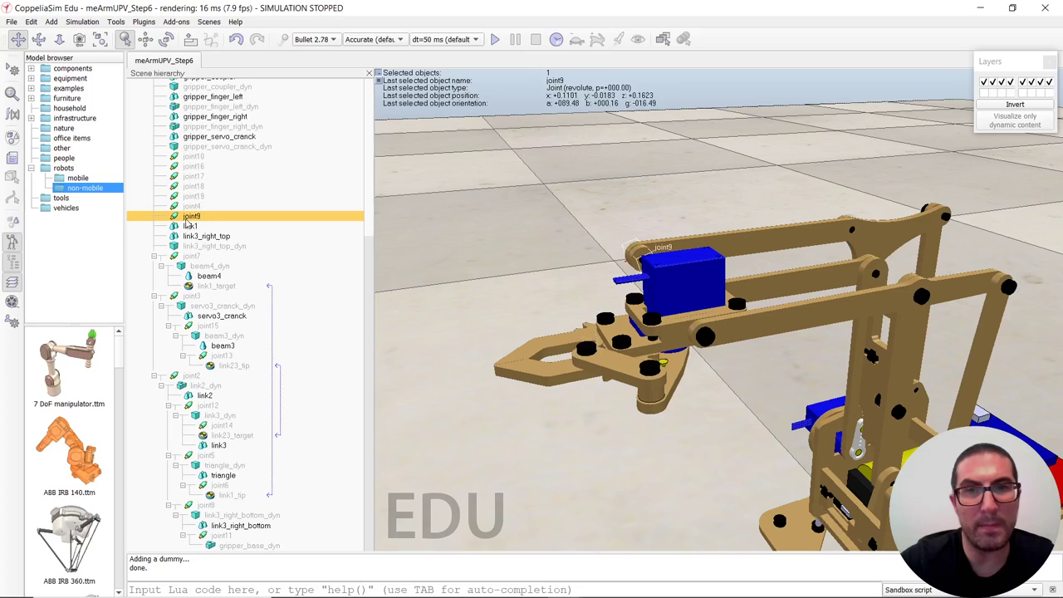
pyautogui.click(214, 537)
pyautogui.click(210, 486)
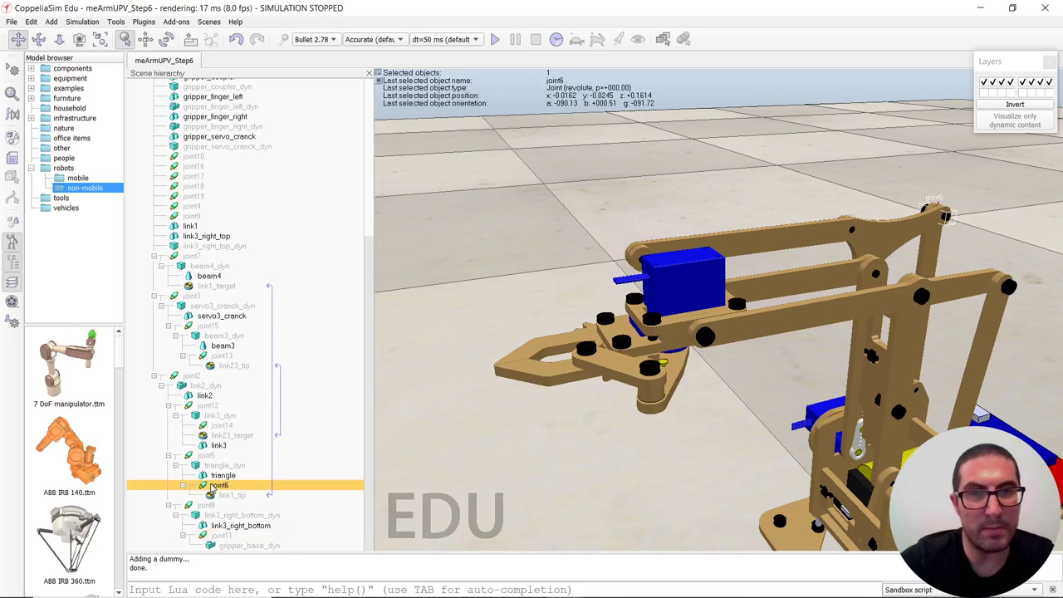
pyautogui.click(214, 426)
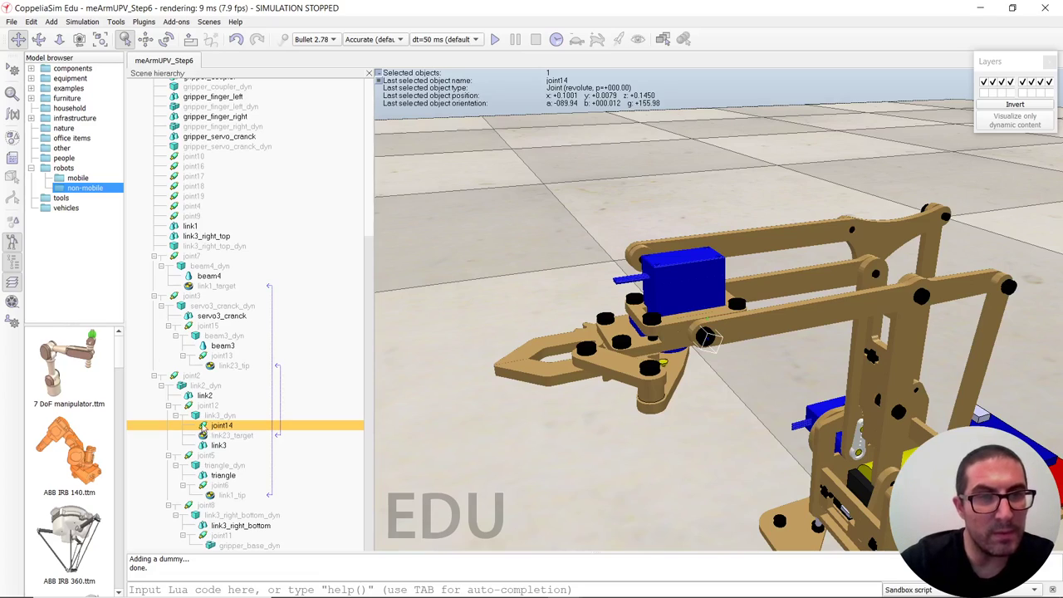
# Step: Make the link3_tip dummy a child of joint14 and match its world position to joint14
pyautogui.scroll(7, 211, 415)
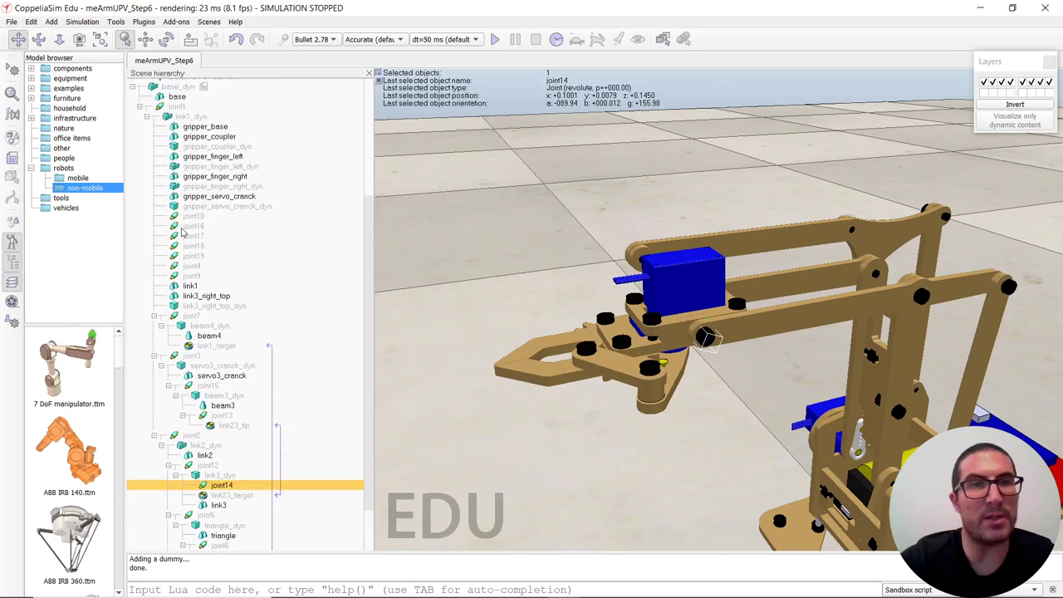
pyautogui.scroll(1, 168, 117)
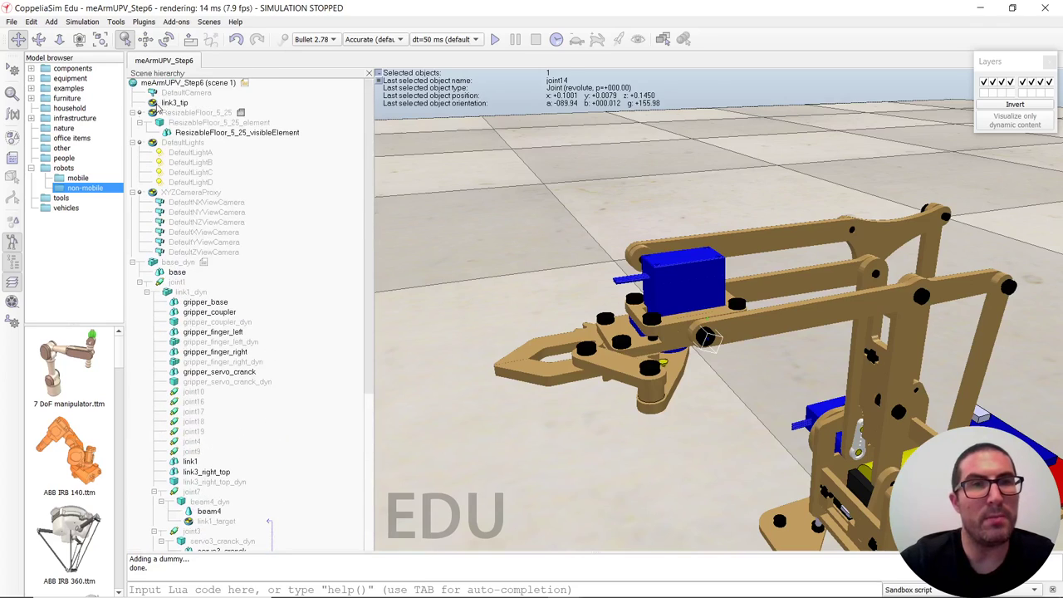
pyautogui.moveTo(157, 104); pyautogui.dragTo(222, 429)
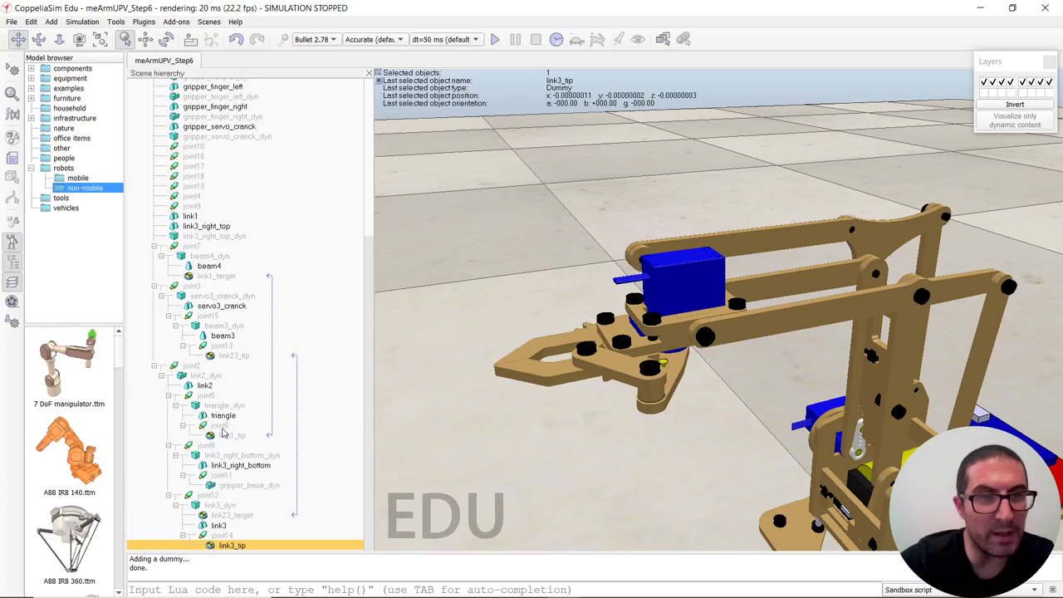
pyautogui.keyDown('ctrl'); pyautogui.click(217, 538); pyautogui.keyUp('ctrl')
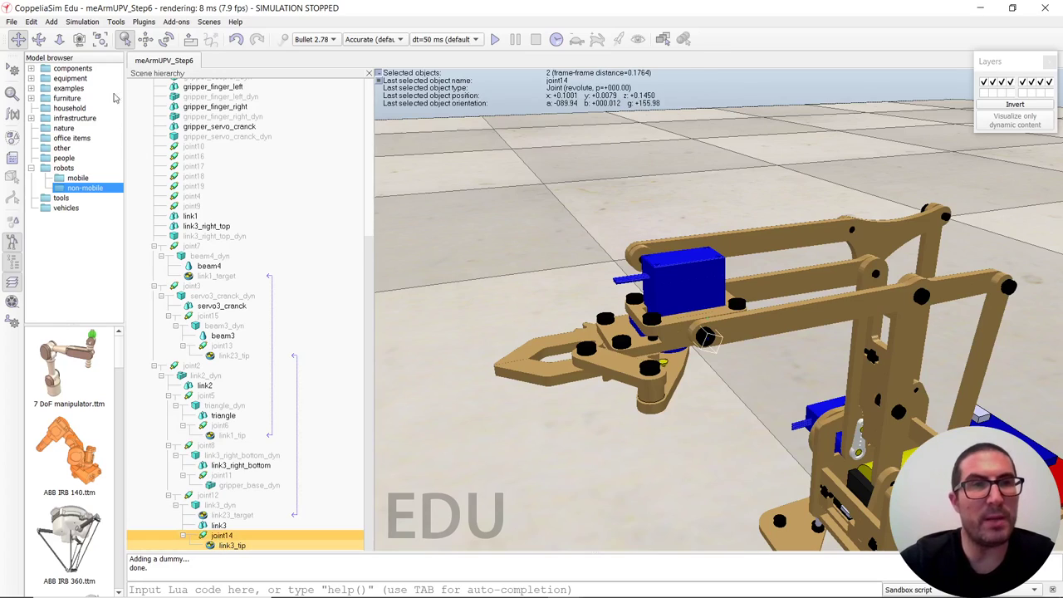
pyautogui.click(146, 39)
pyautogui.click(1016, 300)
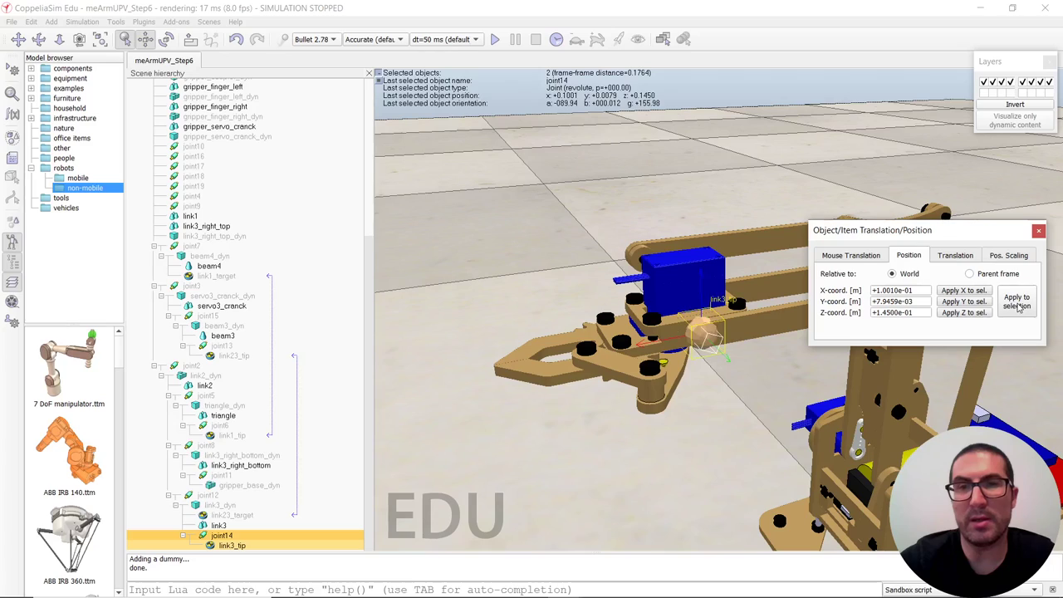
pyautogui.click(1039, 230)
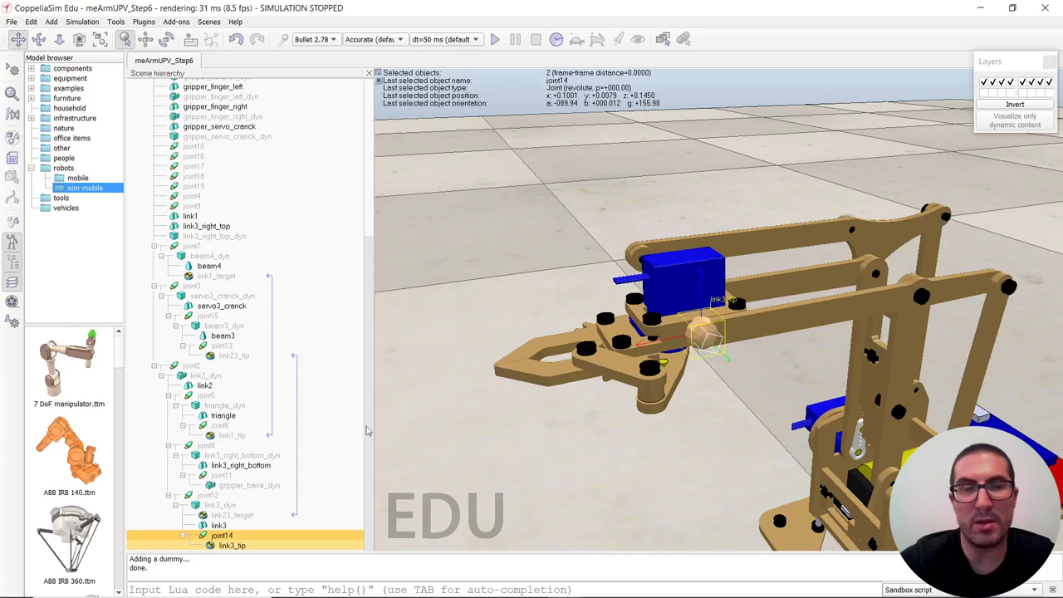
# Step: Set the link3_tip dummy's object size to 0.005 m and check its common properties
pyautogui.click(220, 546)
pyautogui.doubleClick(210, 545)
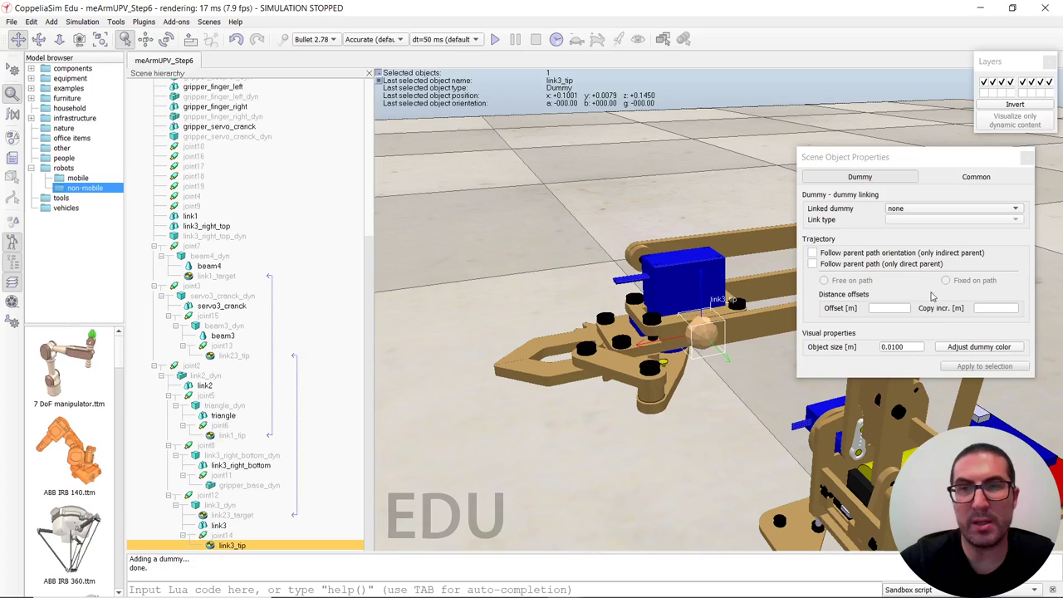
pyautogui.moveTo(889, 347); pyautogui.dragTo(901, 347)
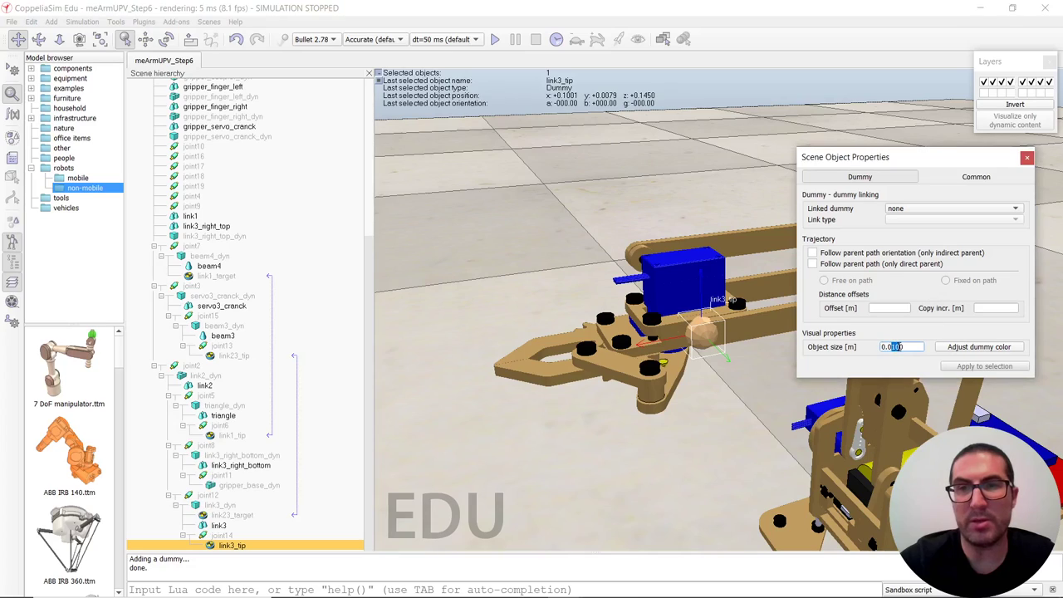
pyautogui.press('Return')
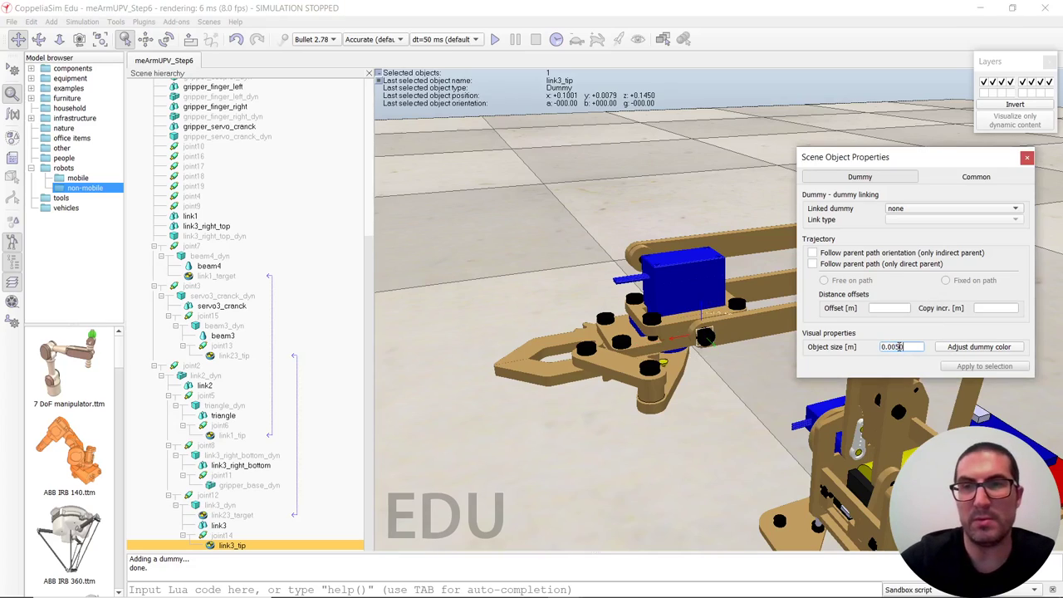
pyautogui.click(991, 176)
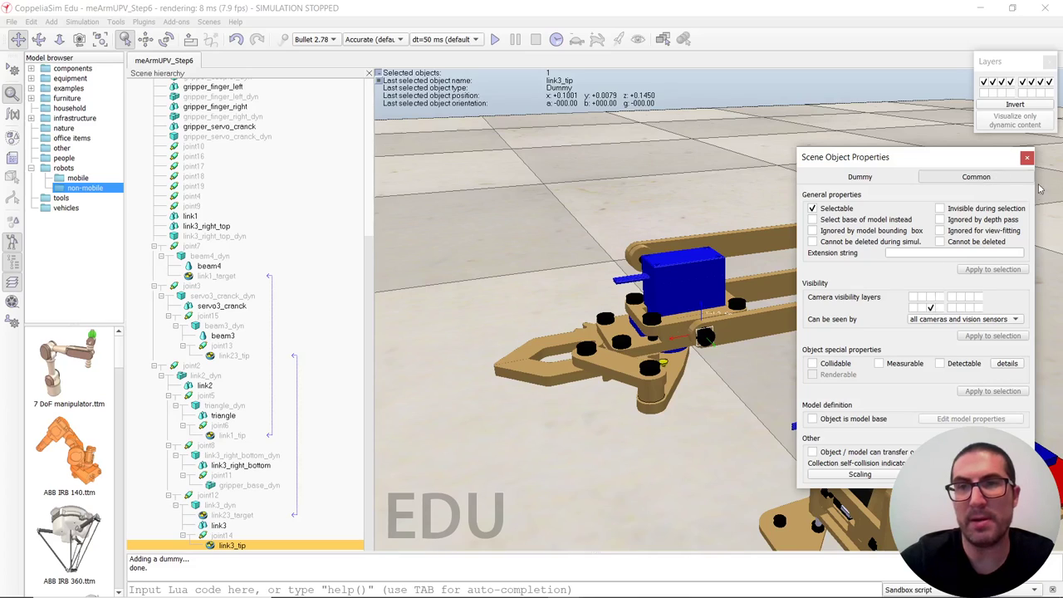
pyautogui.click(1027, 158)
# Step: Duplicate the link3_tip dummy and rename the copy at the scene's root level as link3_target
pyautogui.hotkey('ctrl', 'c')
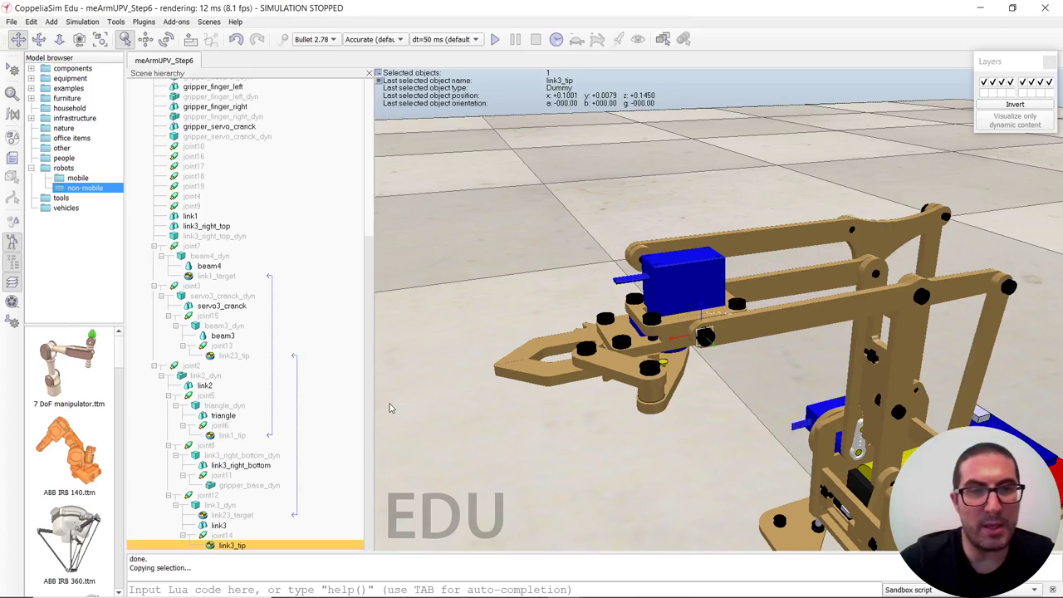
pyautogui.hotkey('ctrl', 'v')
pyautogui.scroll(8, 191, 208)
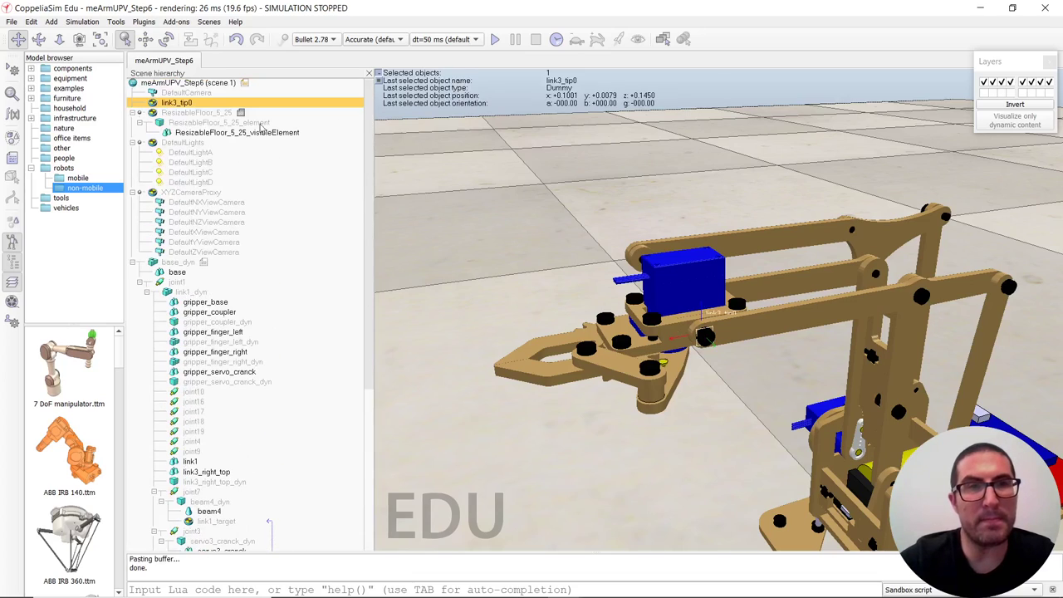
pyautogui.doubleClick(174, 102)
pyautogui.press('BackSpace')
pyautogui.press('BackSpace')
pyautogui.press('BackSpace')
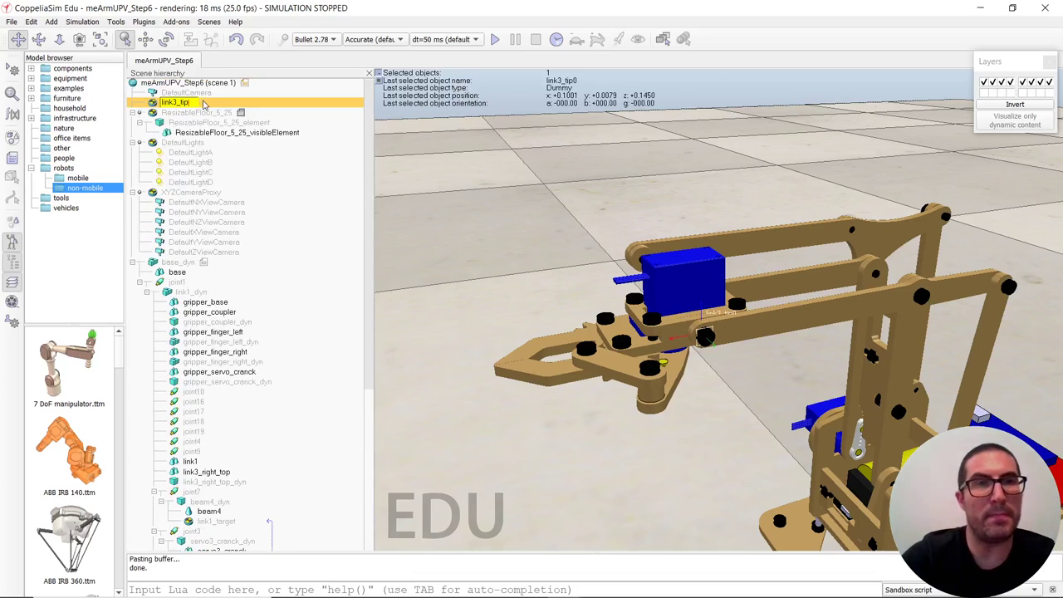
pyautogui.write('arget')
pyautogui.press('Return')
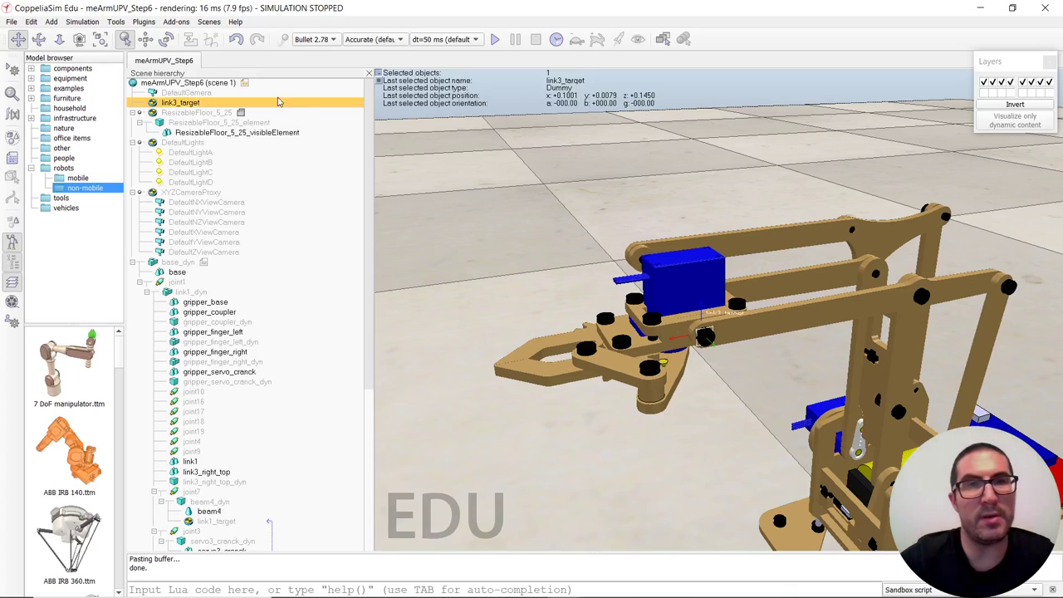
# Step: Link link3_target to link3_tip with a dynamics overlap constraint and make link3_target a child of gripper_base_dyn
pyautogui.doubleClick(153, 103)
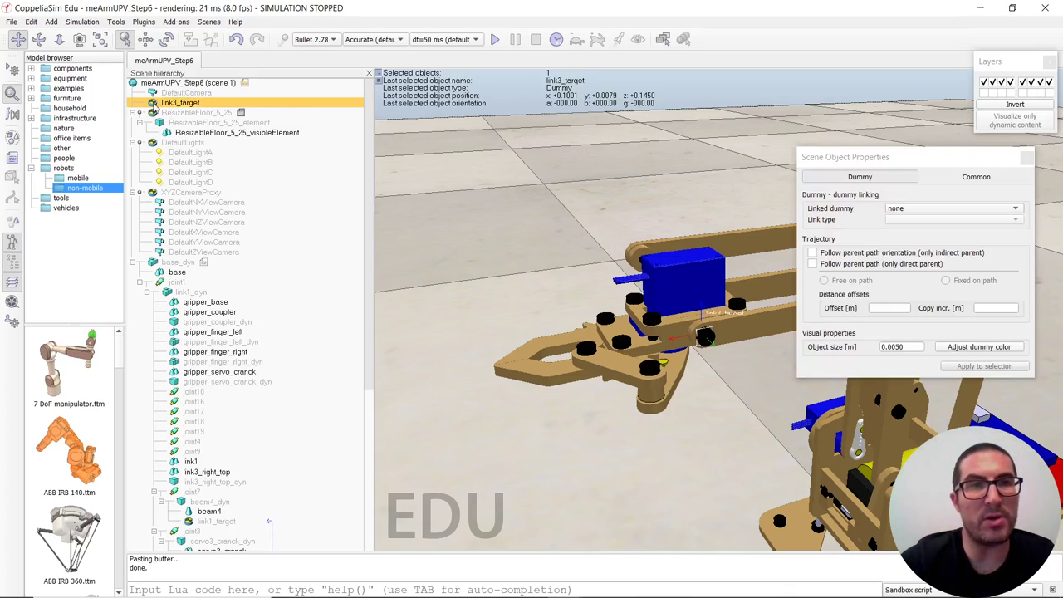
pyautogui.click(930, 209)
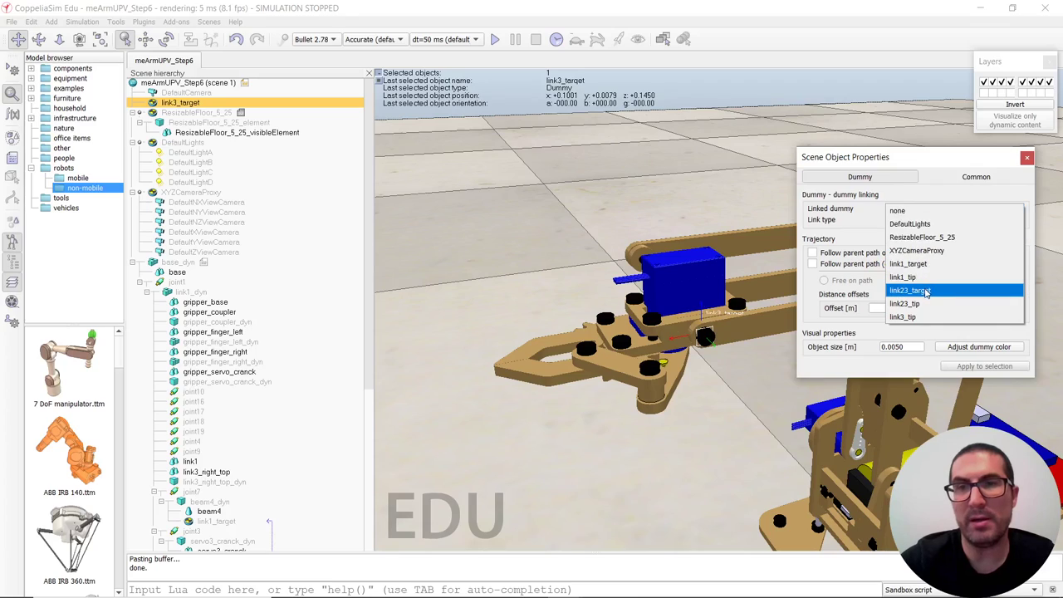
pyautogui.click(924, 316)
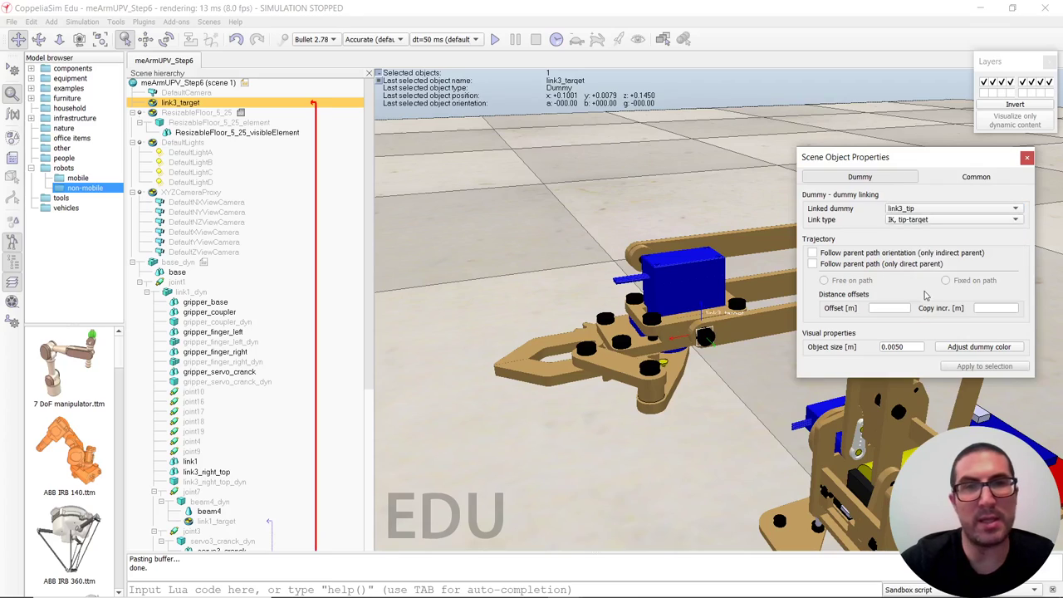
pyautogui.click(926, 220)
pyautogui.click(916, 271)
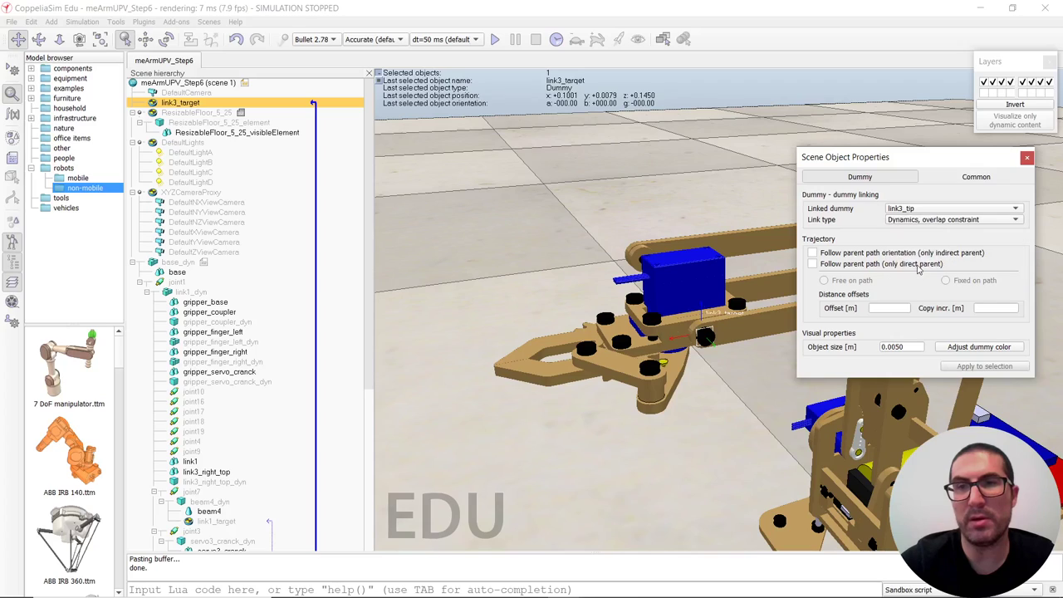
pyautogui.click(1026, 157)
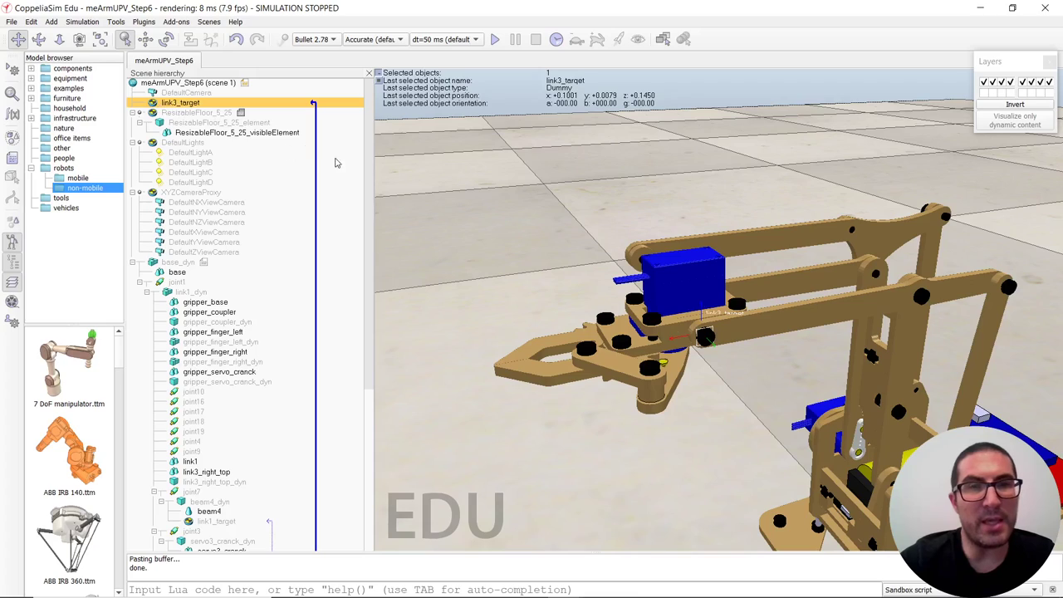
pyautogui.scroll(-1, 347, 155)
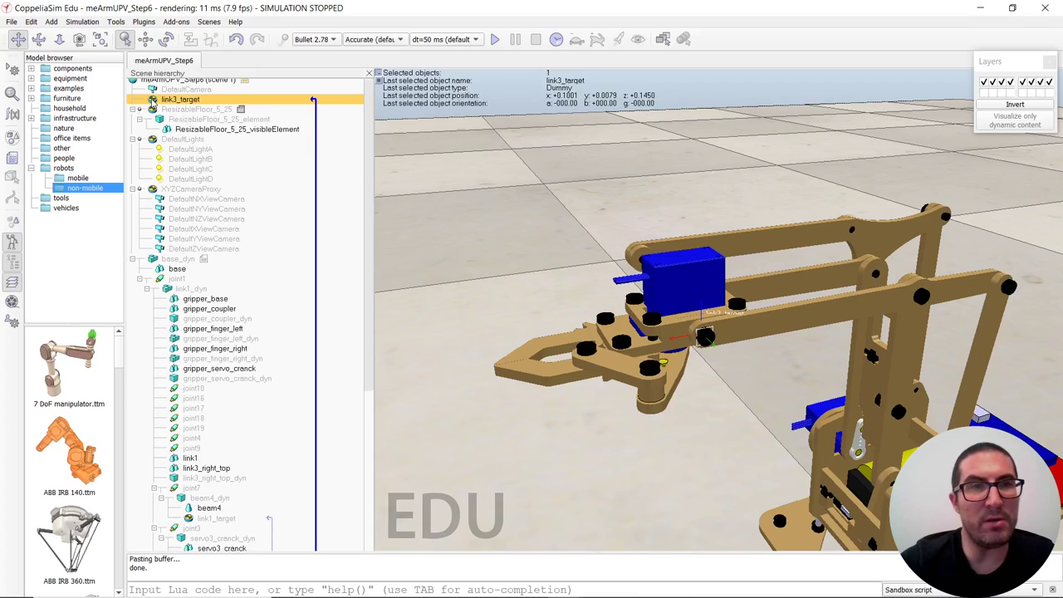
pyautogui.moveTo(162, 105); pyautogui.dragTo(247, 488)
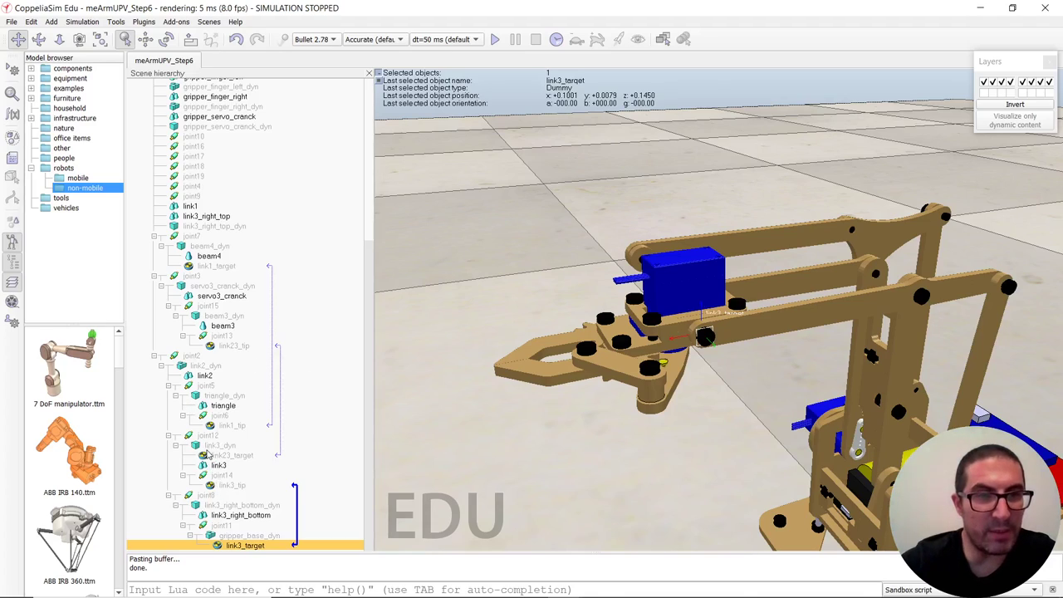
# Step: Examine the closed loop object by object, following both branches between link2_dyn and gripper_base_dyn through joint12, joint14, joint8 and joint11
pyautogui.click(207, 435)
pyautogui.click(200, 447)
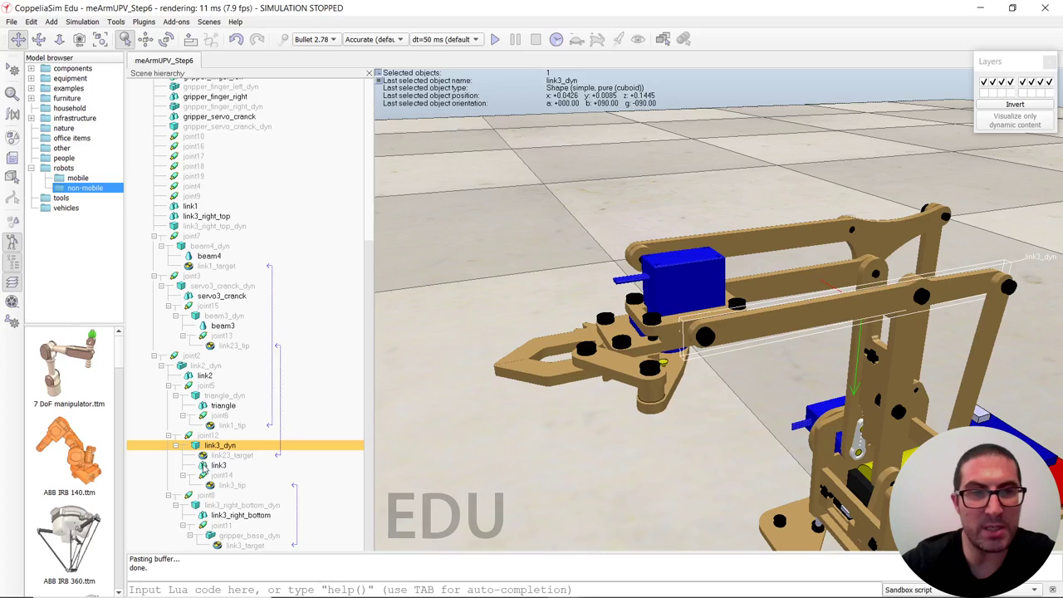
pyautogui.click(203, 475)
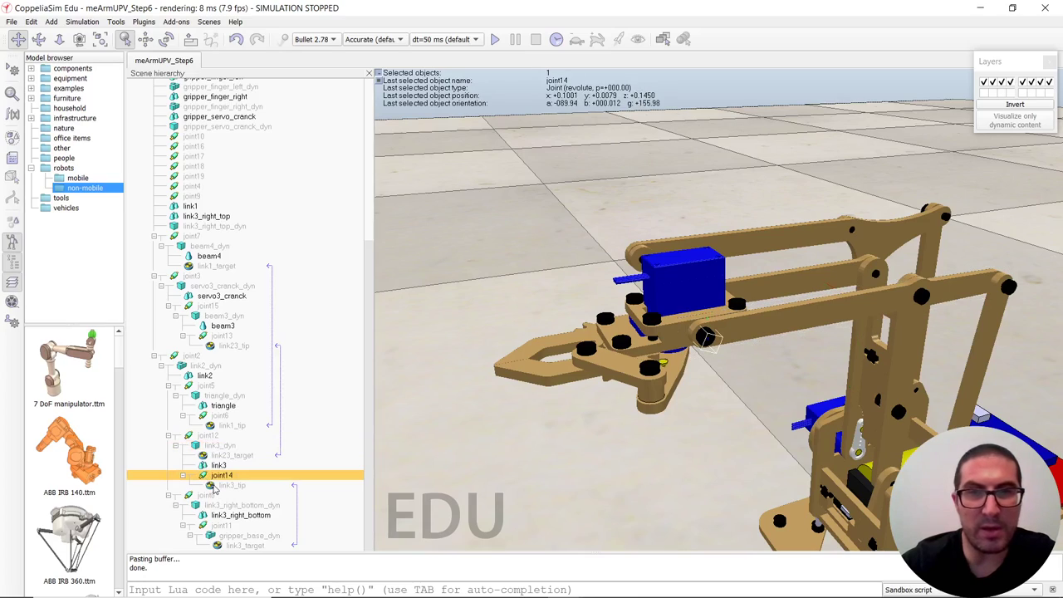
pyautogui.click(216, 485)
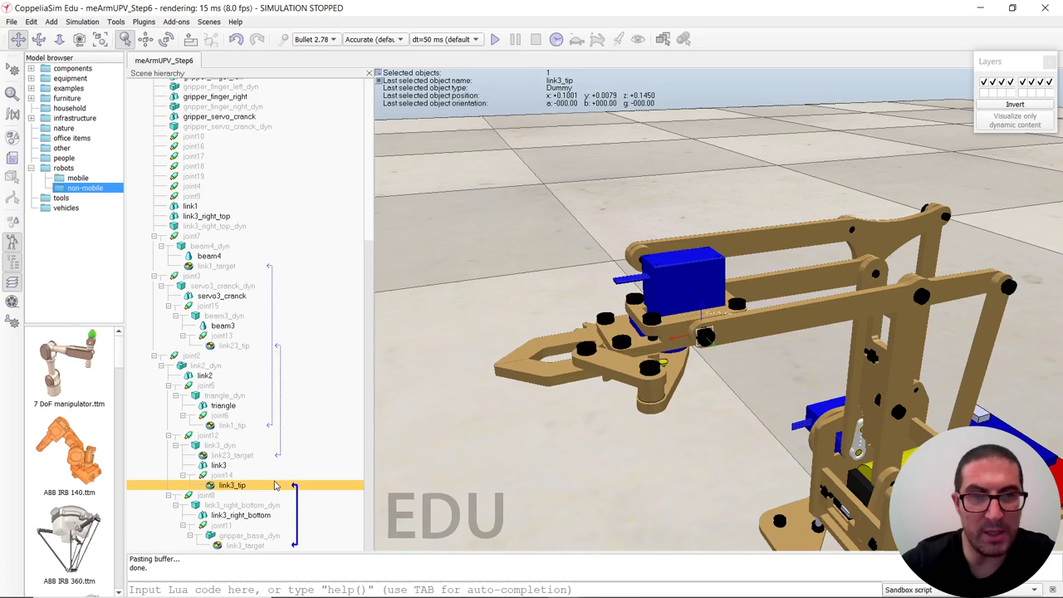
pyautogui.click(217, 536)
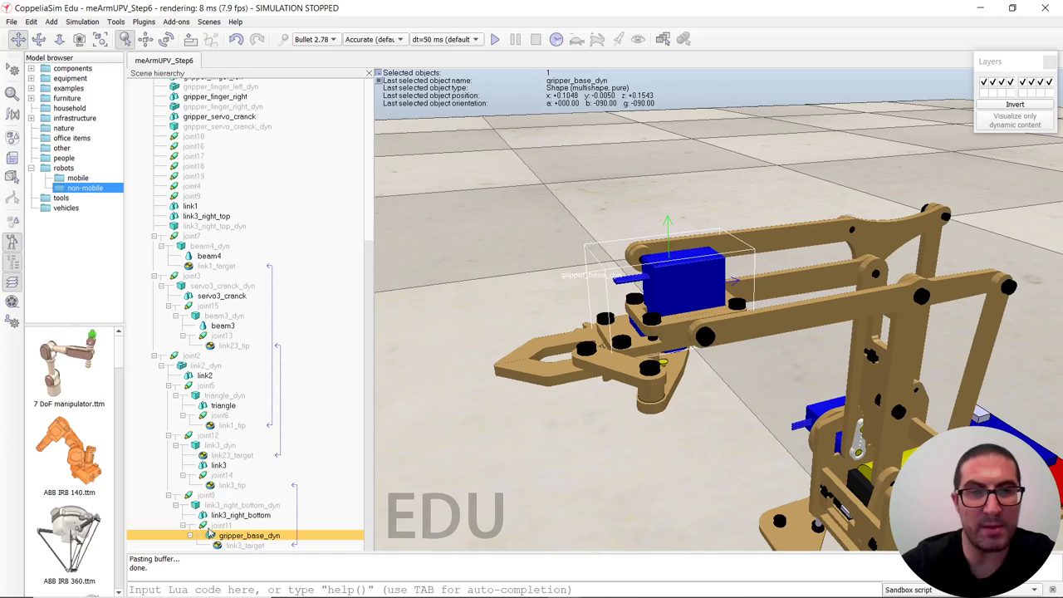
pyautogui.moveTo(210, 532); pyautogui.dragTo(211, 527)
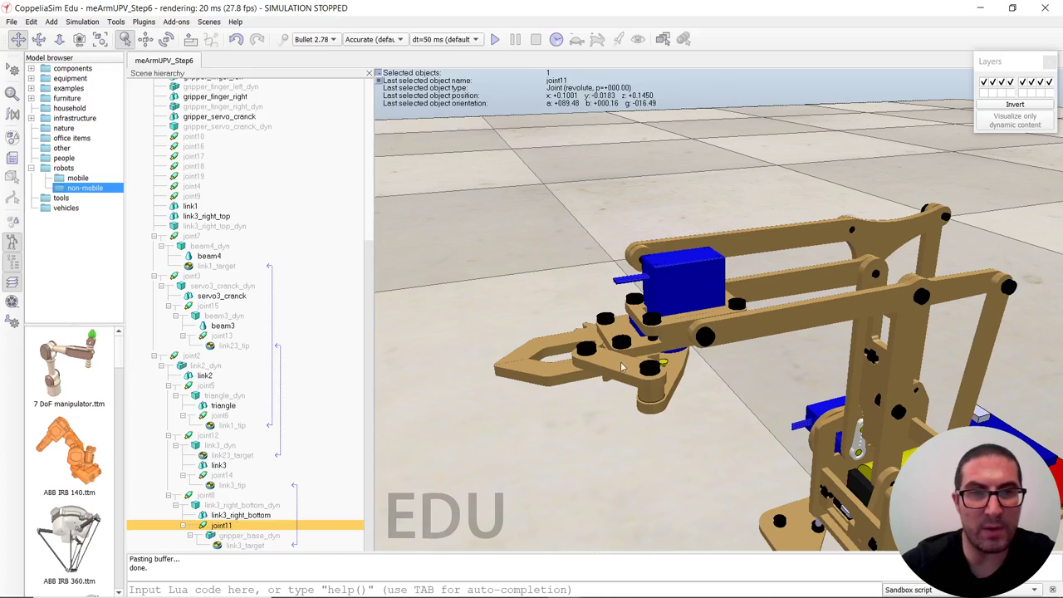
pyautogui.moveTo(621, 367); pyautogui.dragTo(855, 308, button='right')
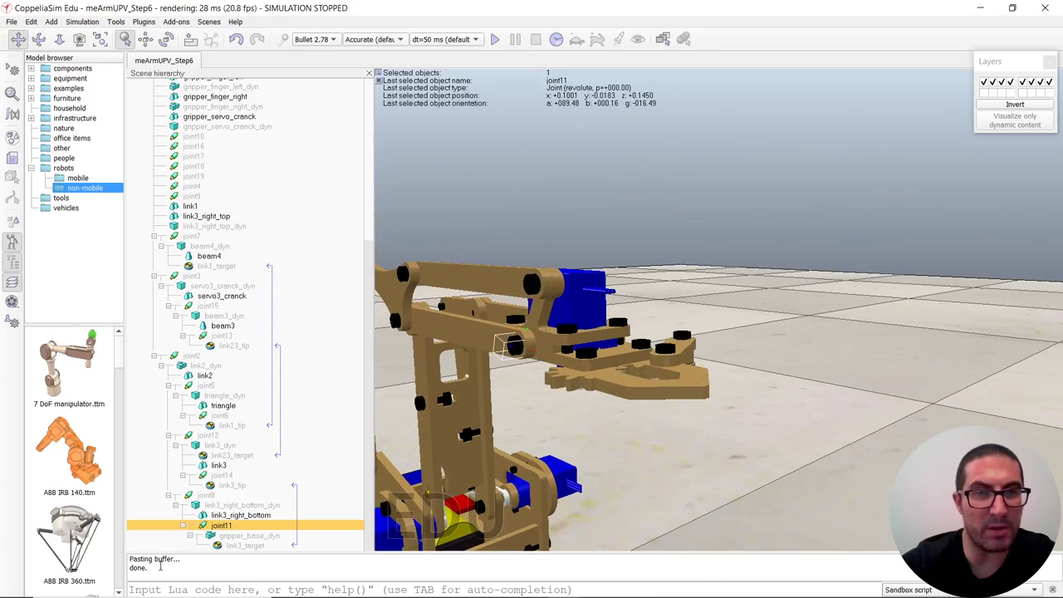
pyautogui.click(201, 507)
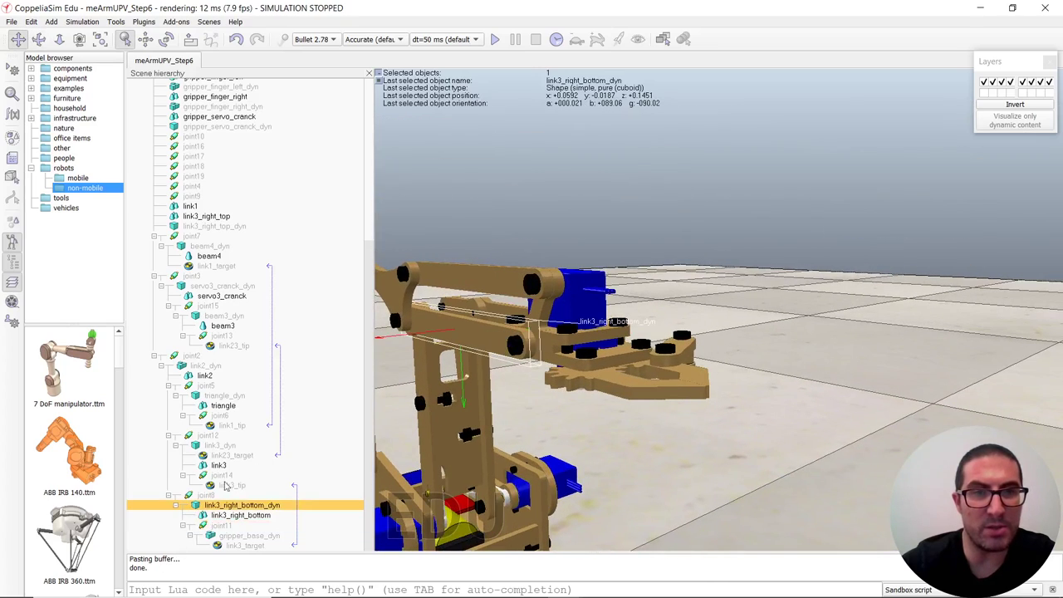
pyautogui.click(205, 496)
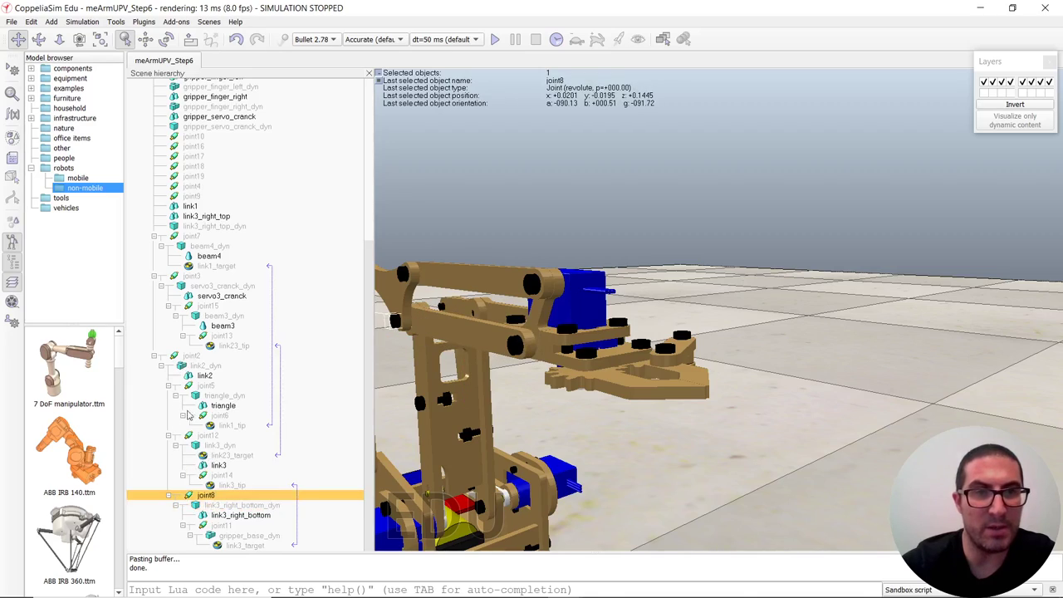
pyautogui.click(182, 366)
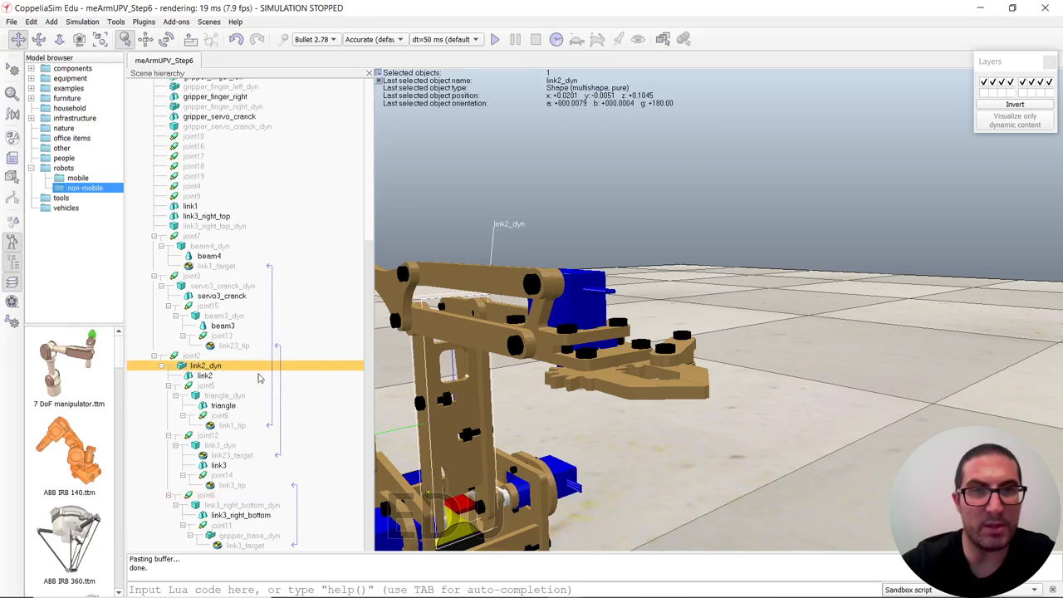
pyautogui.click(208, 436)
pyautogui.moveTo(498, 373); pyautogui.dragTo(579, 371, button='middle')
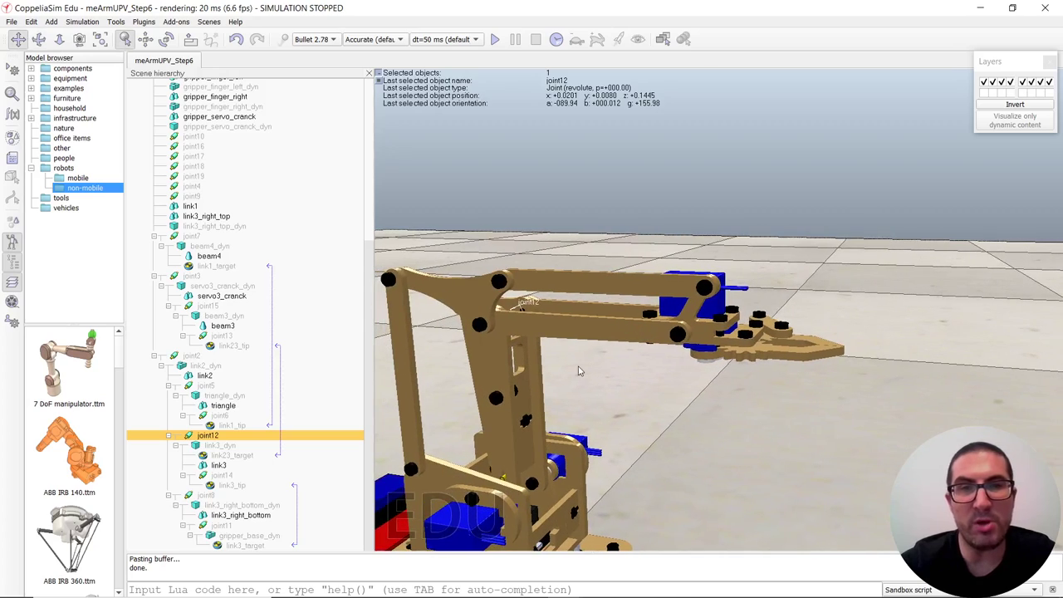
pyautogui.moveTo(579, 333); pyautogui.dragTo(451, 356, button='middle')
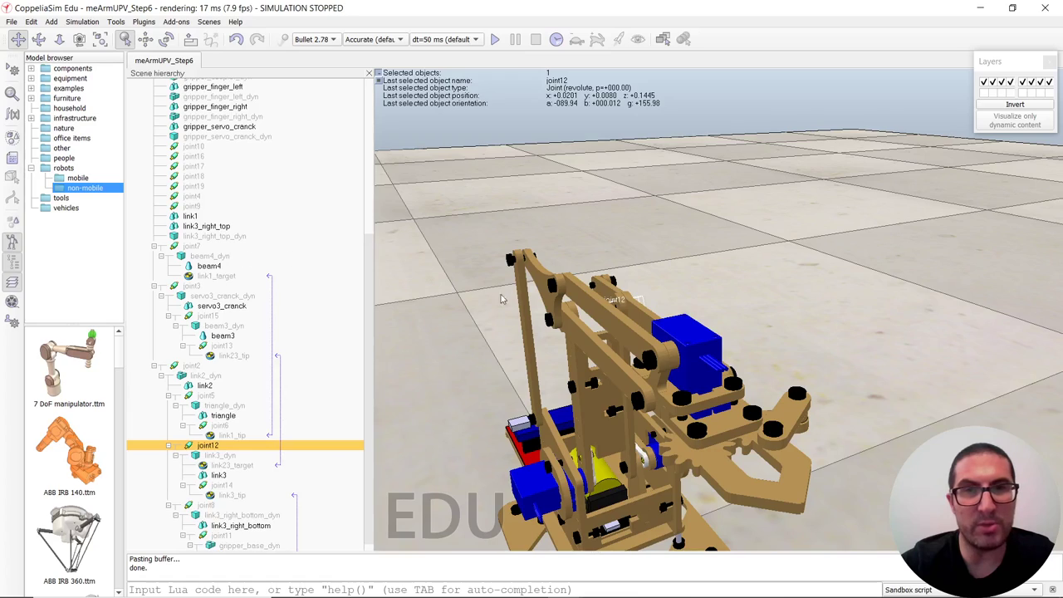
# Step: Make joint10 a child of triangle_dyn and select the upper right forearm link it connects to
pyautogui.click(187, 147)
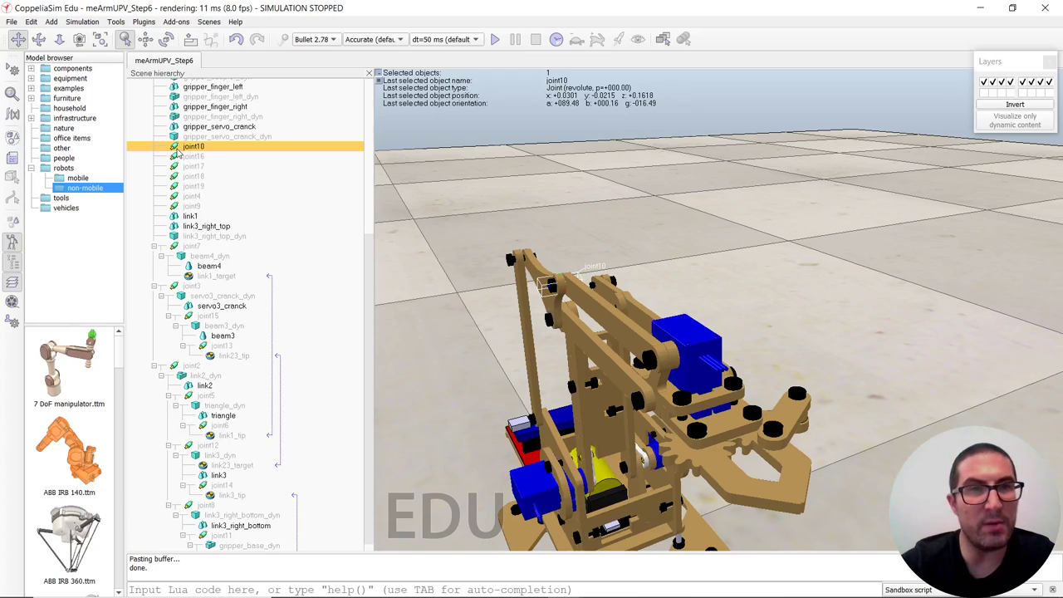
pyautogui.moveTo(178, 152); pyautogui.dragTo(233, 403)
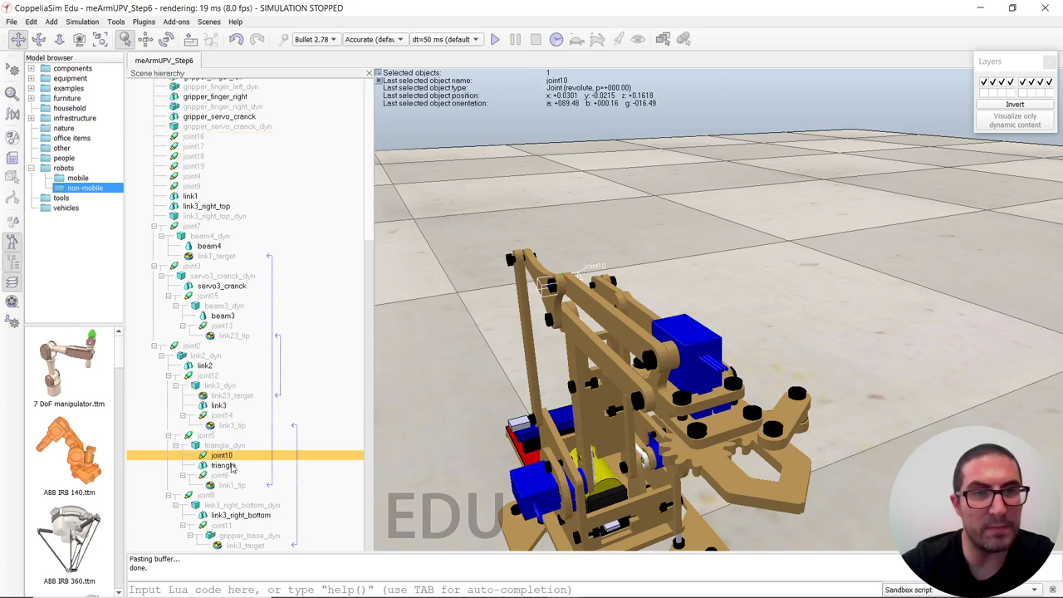
pyautogui.click(584, 303)
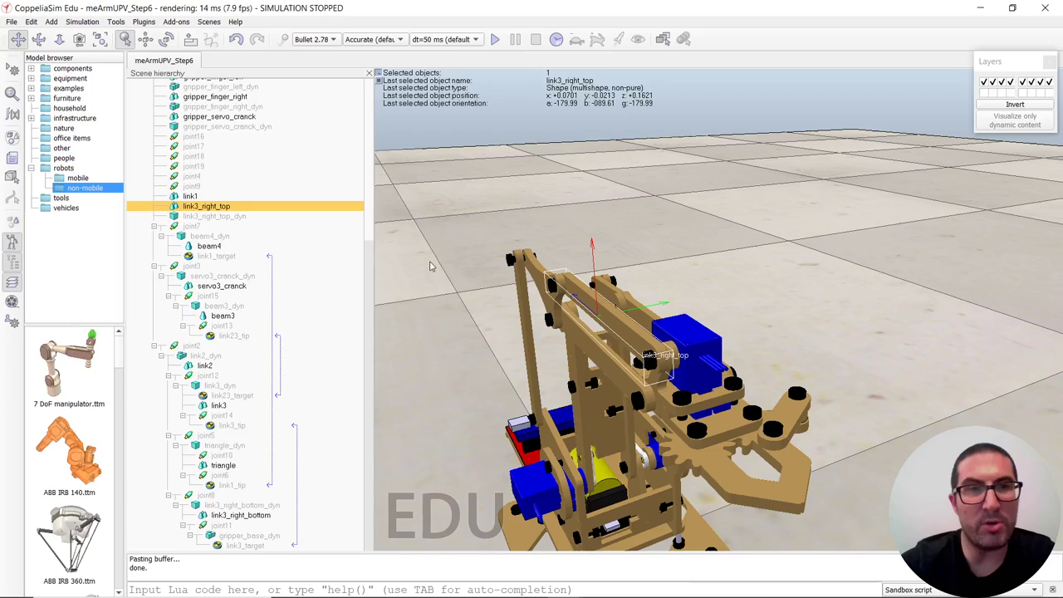
# Step: Make the gripper_base shape a child of gripper_base_dyn
pyautogui.scroll(3, 205, 206)
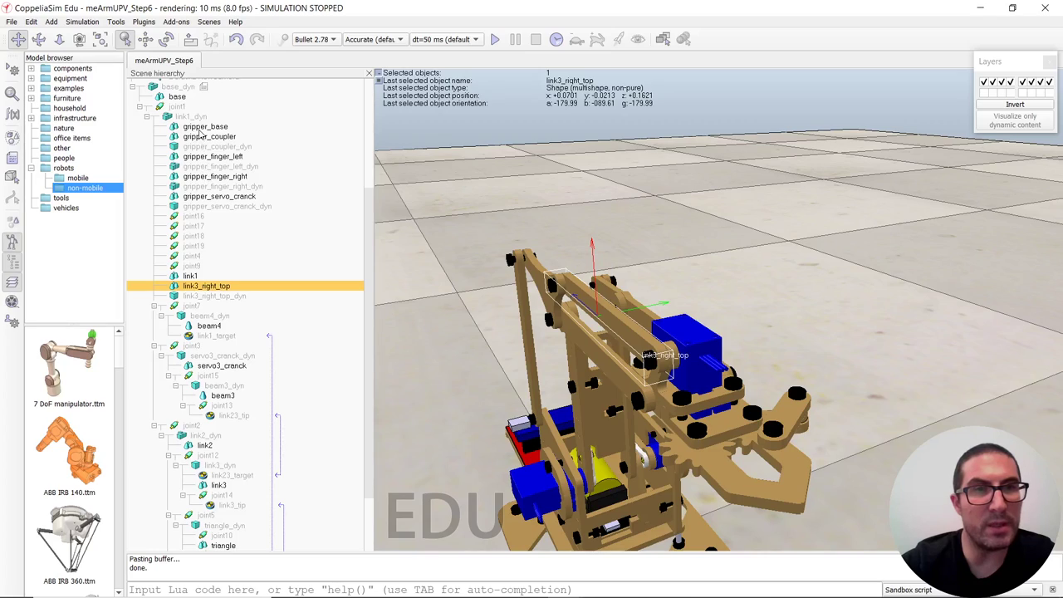
pyautogui.click(201, 128)
pyautogui.moveTo(200, 133); pyautogui.dragTo(277, 544)
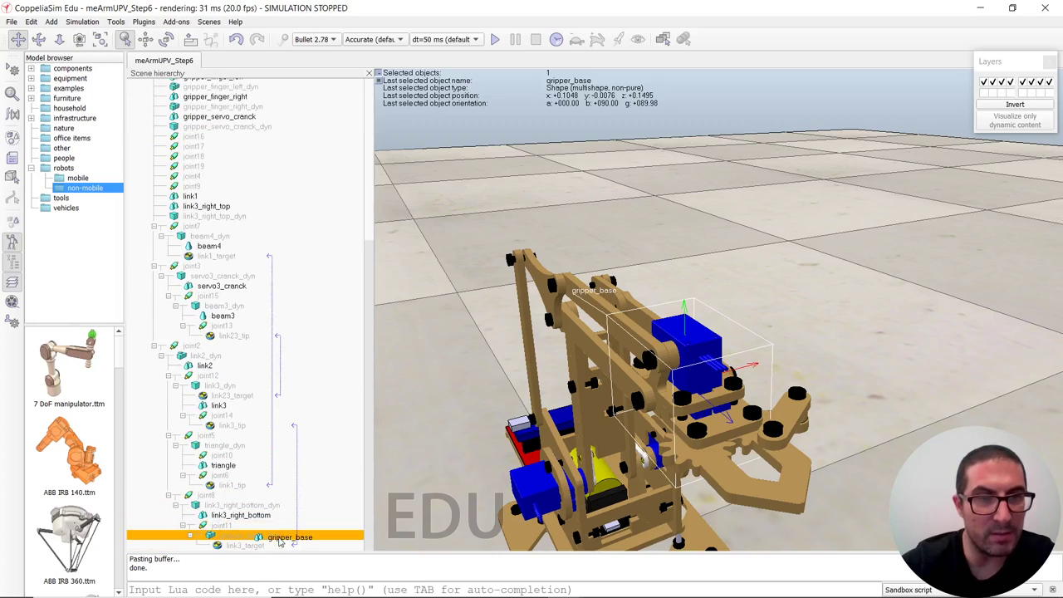
# Step: Make link3_right_top_dyn a child of joint10 and check the parent and child by selecting each
pyautogui.scroll(4, 223, 472)
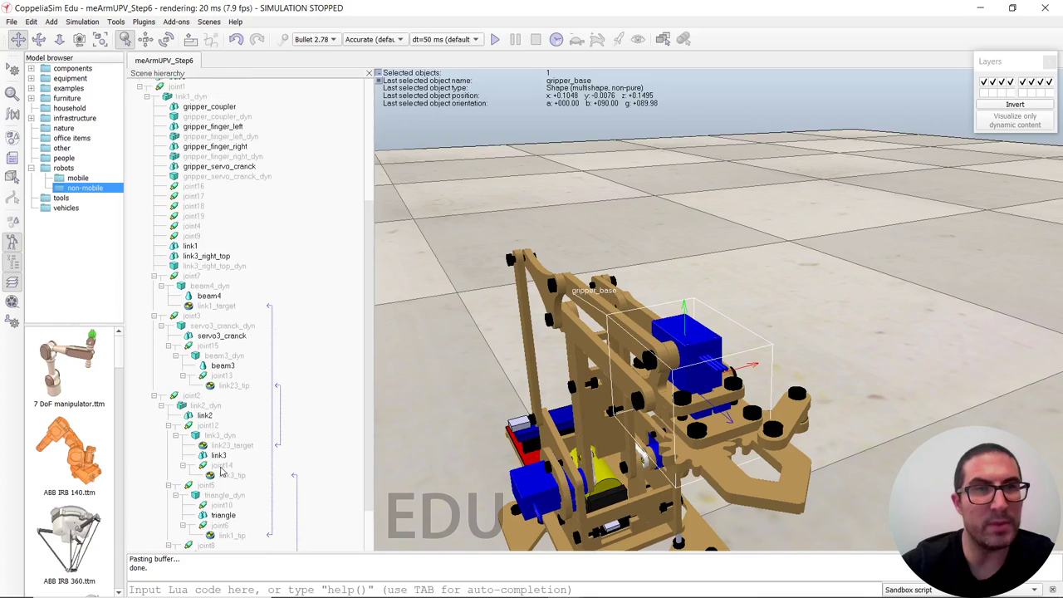
pyautogui.scroll(-1, 224, 311)
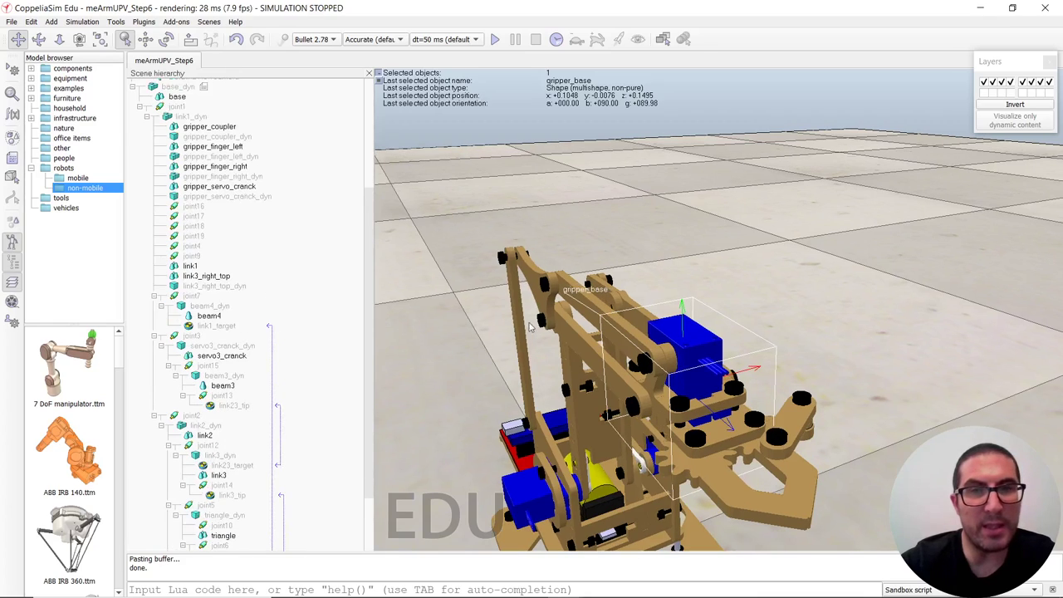
pyautogui.click(581, 310)
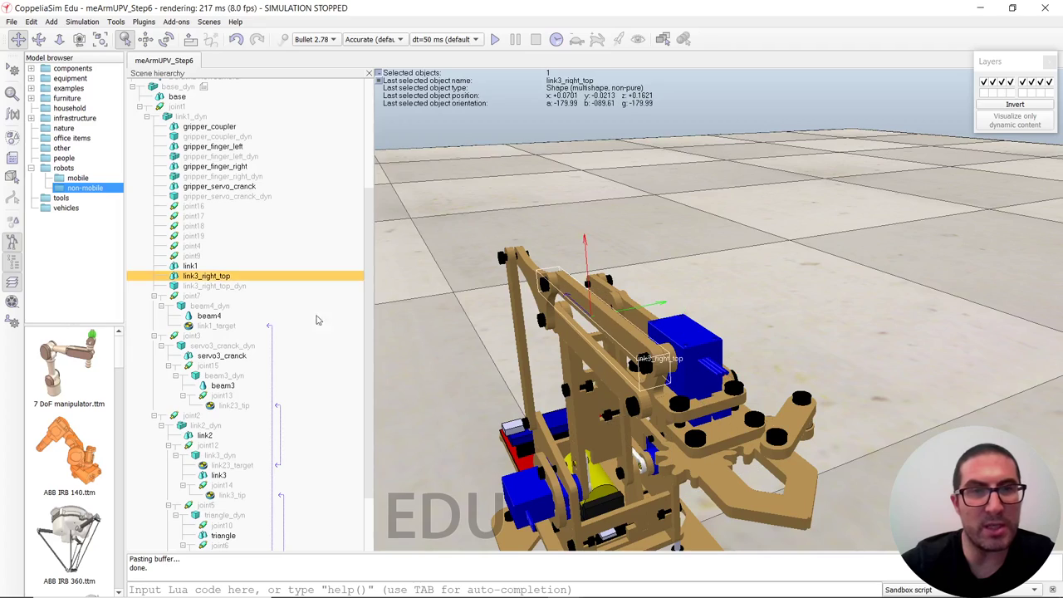
pyautogui.click(178, 287)
pyautogui.moveTo(174, 290); pyautogui.dragTo(208, 451)
pyautogui.click(218, 449)
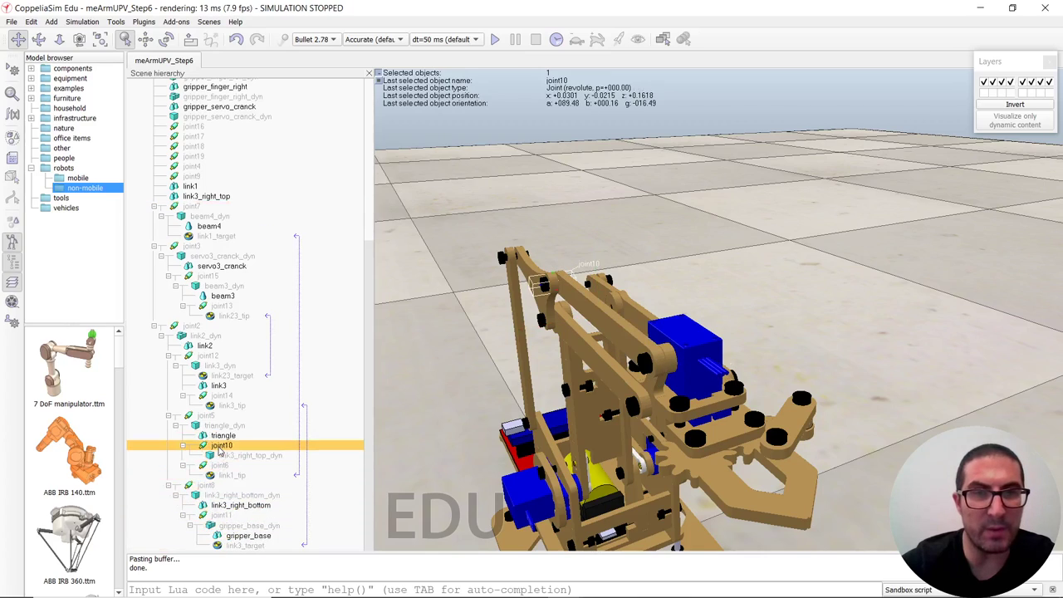
pyautogui.click(222, 456)
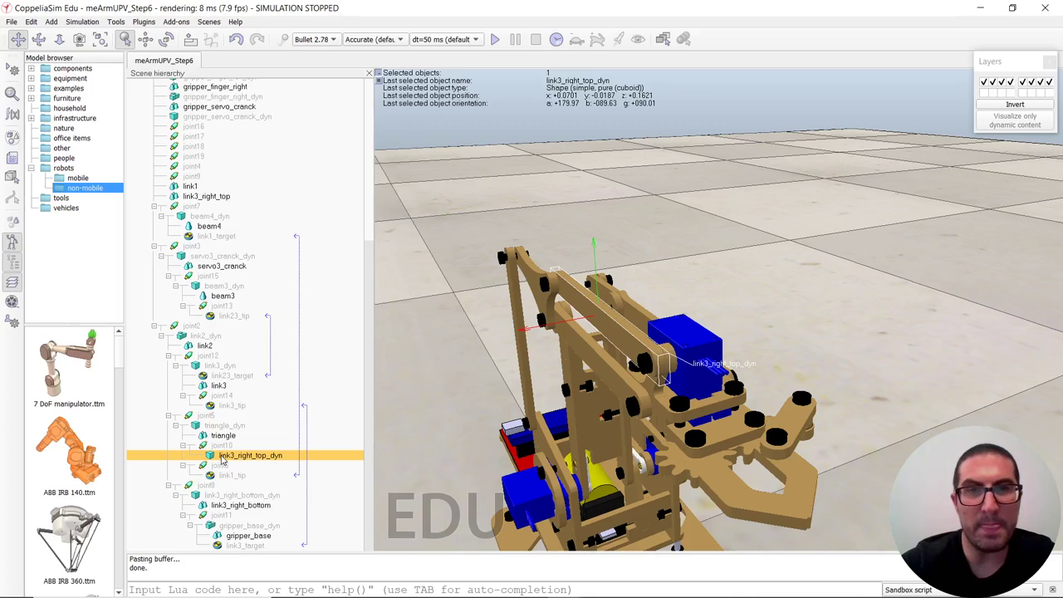
# Step: Select the unassigned joints one by one to identify joint9, and make it a child of link3_right_top_dyn
pyautogui.scroll(1, 190, 295)
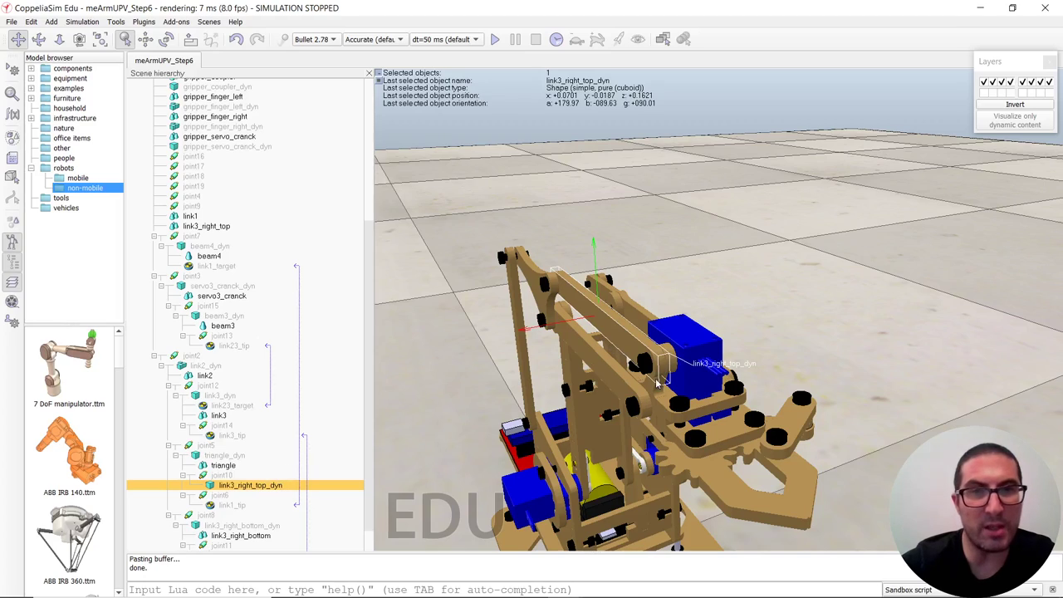
pyautogui.click(195, 156)
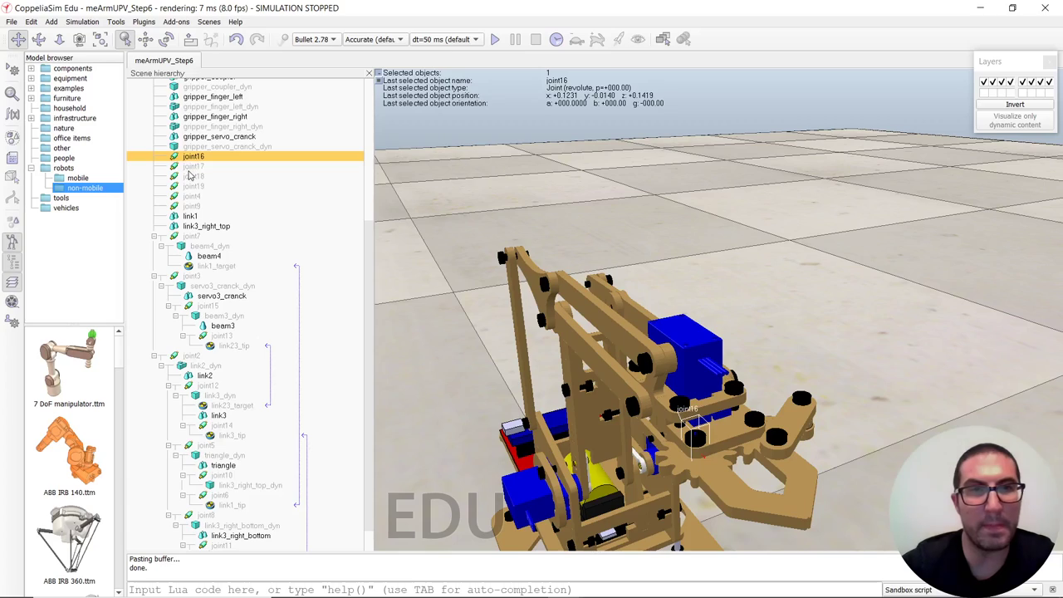
pyautogui.click(190, 167)
pyautogui.click(190, 176)
pyautogui.click(190, 187)
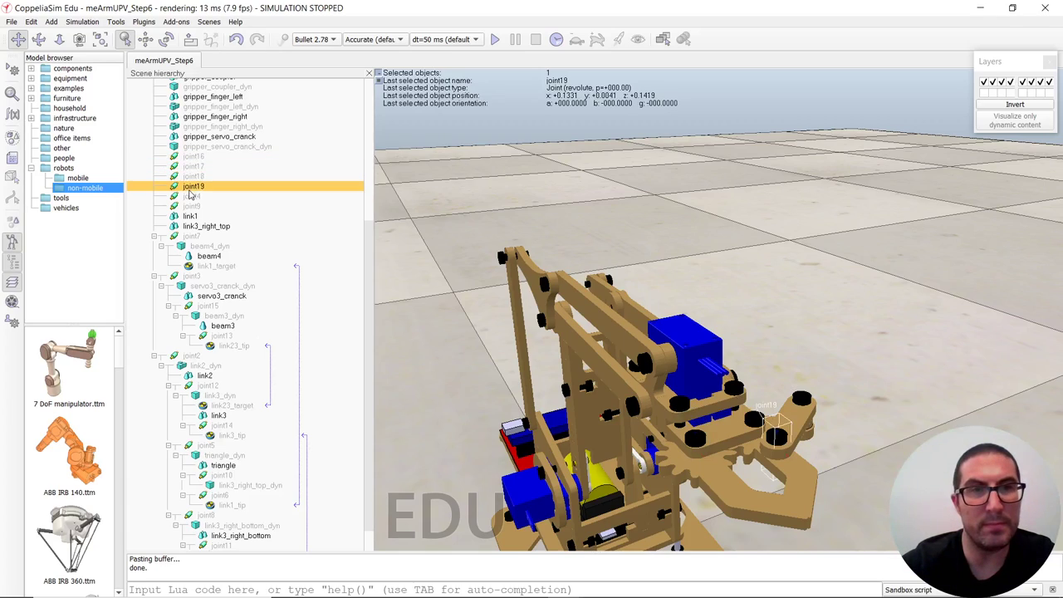
pyautogui.click(190, 196)
pyautogui.click(190, 215)
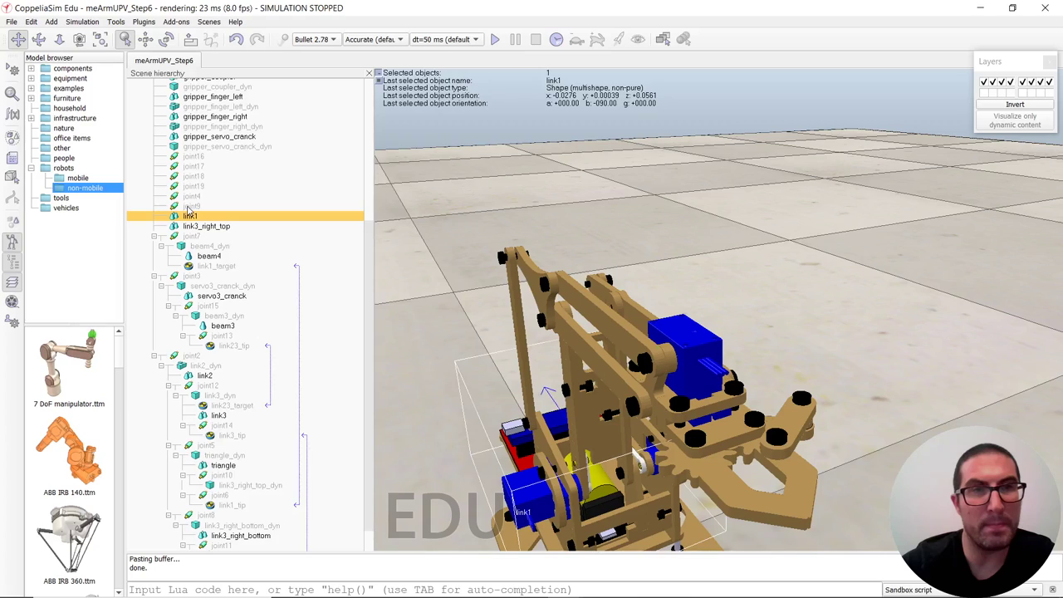
pyautogui.click(190, 206)
pyautogui.moveTo(177, 212); pyautogui.dragTo(244, 485)
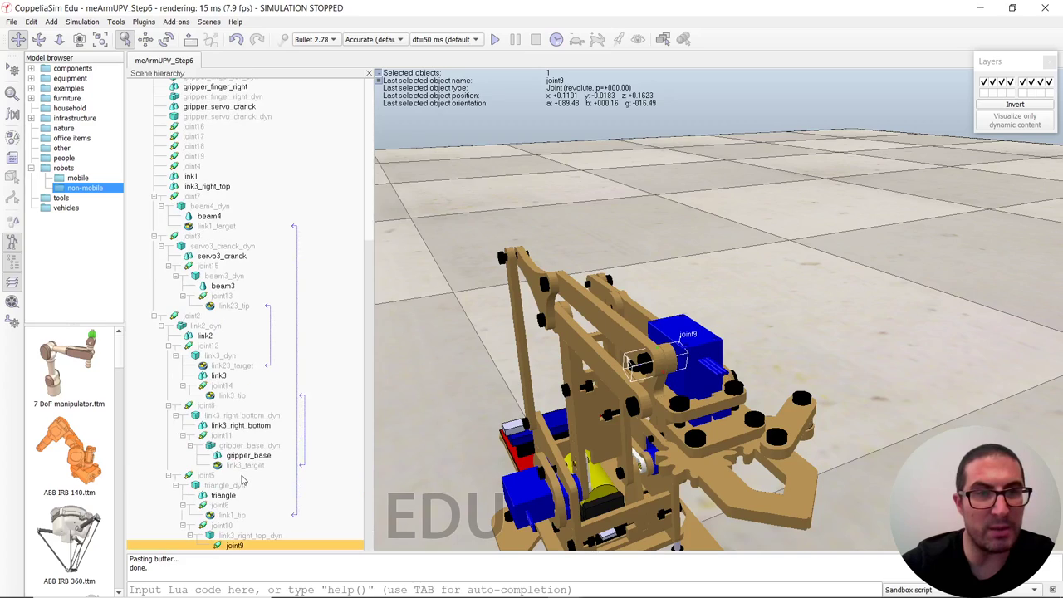
# Step: Examine the two branches from triangle_dyn through joint10 to joint9, and from link3_right_bottom through joint11 to gripper_base_dyn
pyautogui.click(215, 486)
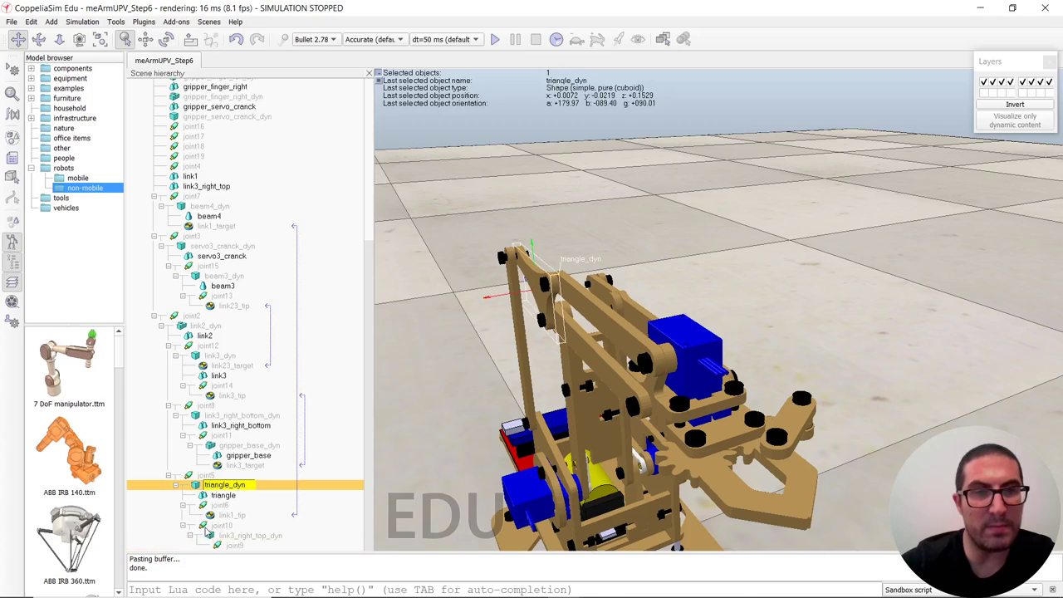
pyautogui.click(217, 525)
pyautogui.click(225, 538)
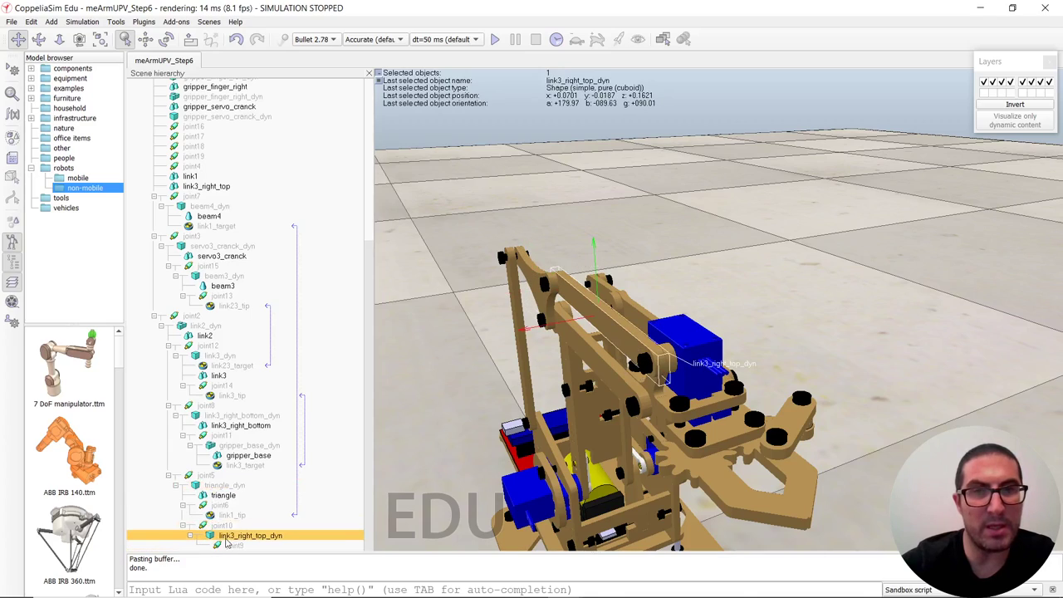
pyautogui.click(229, 546)
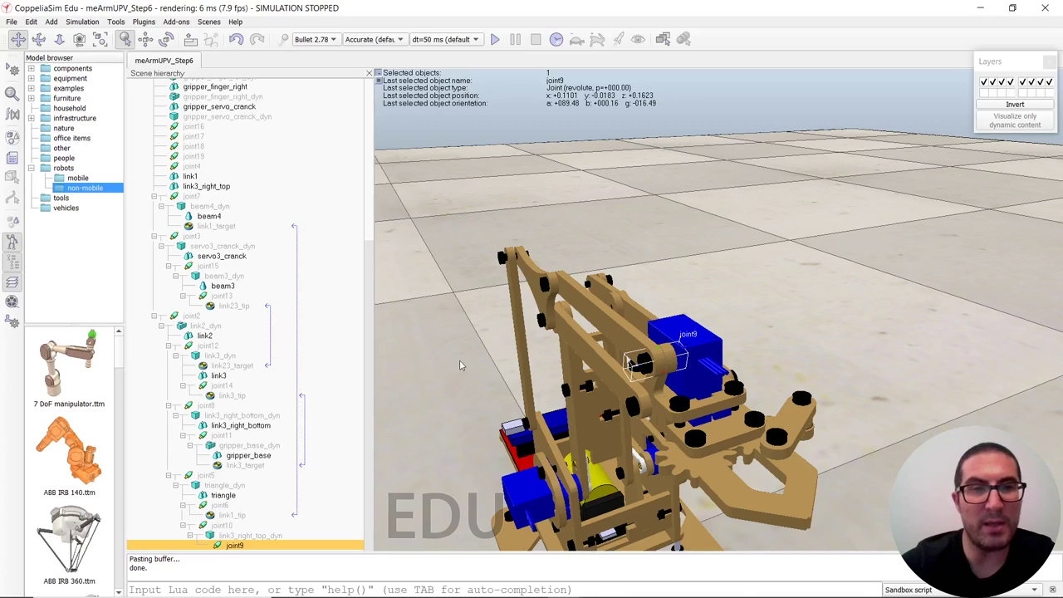
pyautogui.click(573, 339)
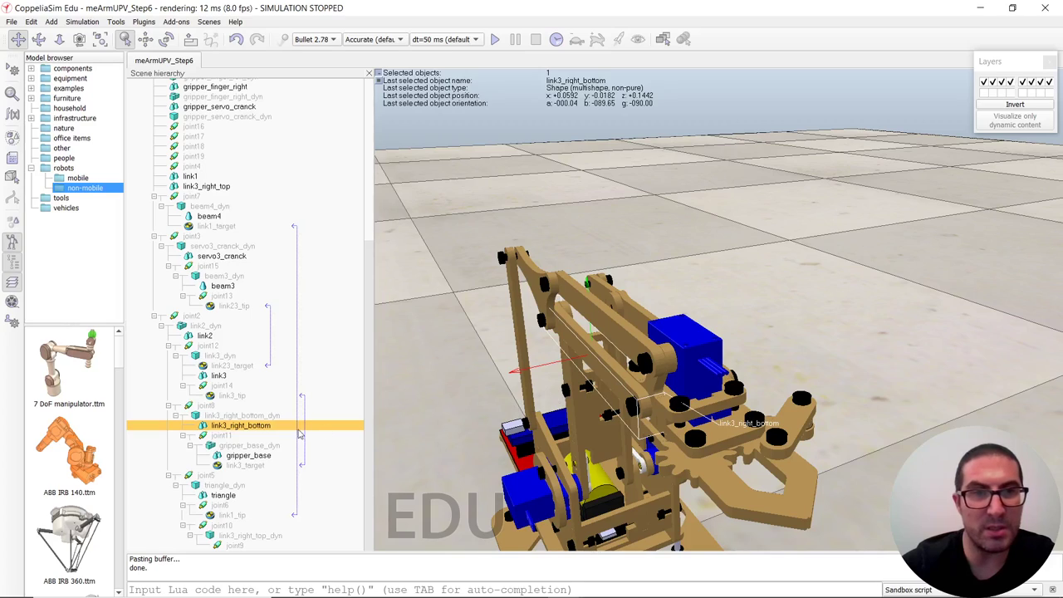
pyautogui.click(220, 436)
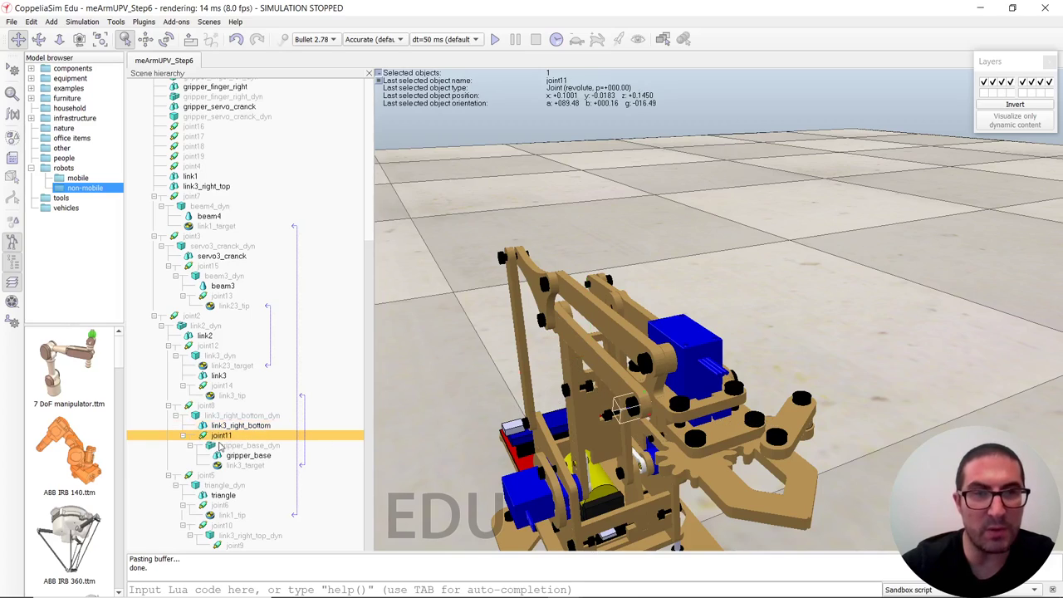
pyautogui.click(222, 446)
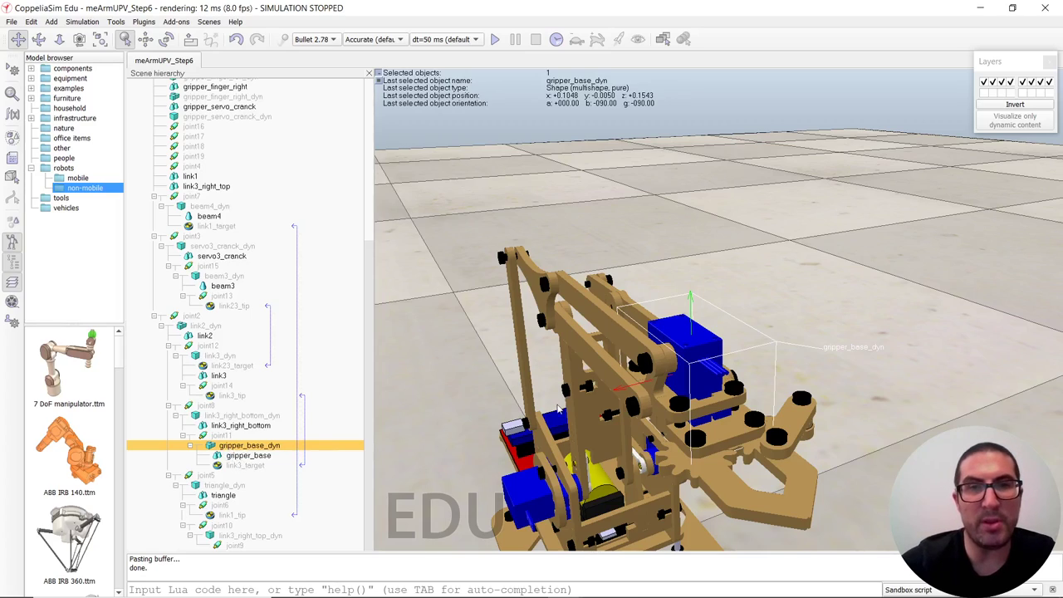
# Step: Duplicate the link3_target dummy and rename the copy link3_right_top_target
pyautogui.click(223, 465)
pyautogui.scroll(3, 224, 322)
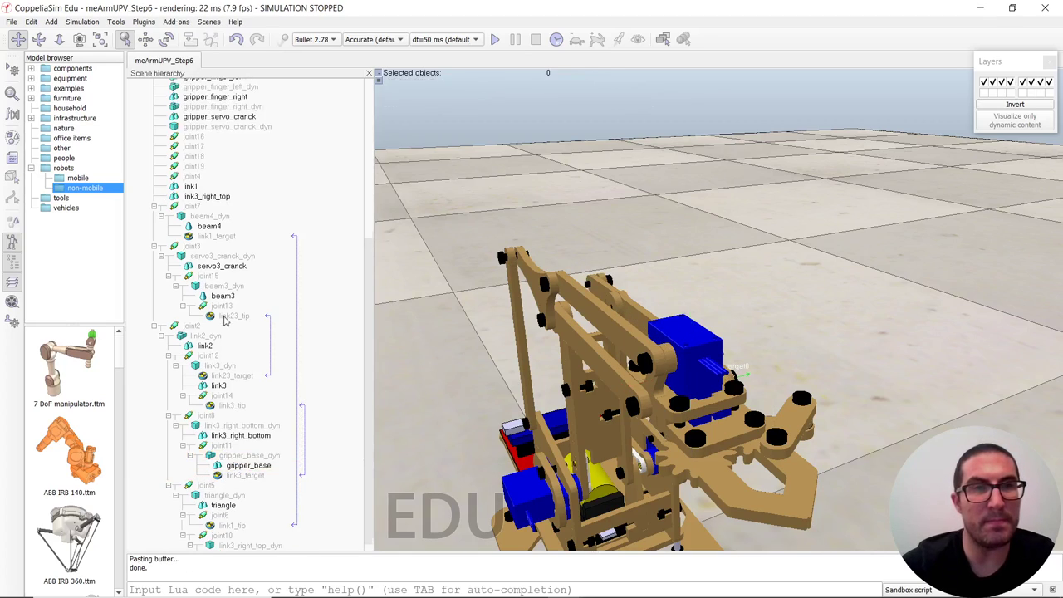
pyautogui.scroll(8, 224, 323)
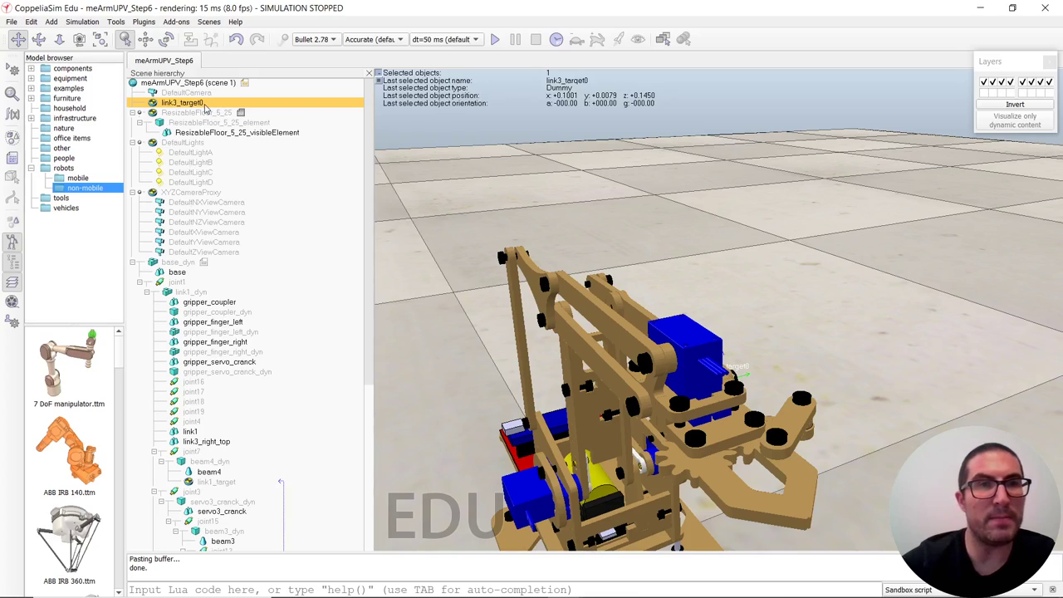
pyautogui.doubleClick(200, 106)
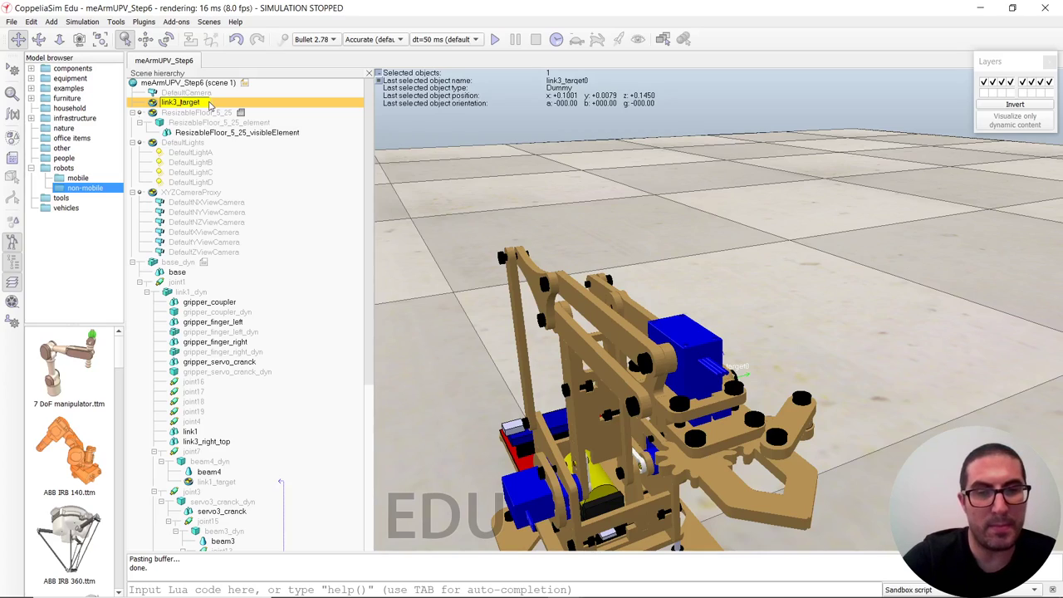
pyautogui.write('right_')
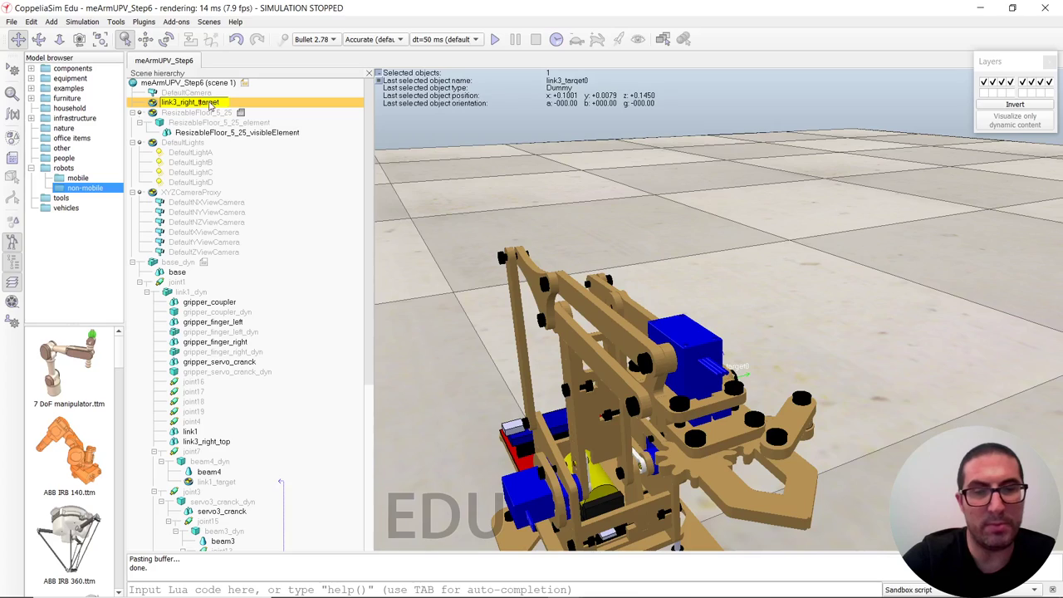
pyautogui.write('top_t')
pyautogui.press('Return')
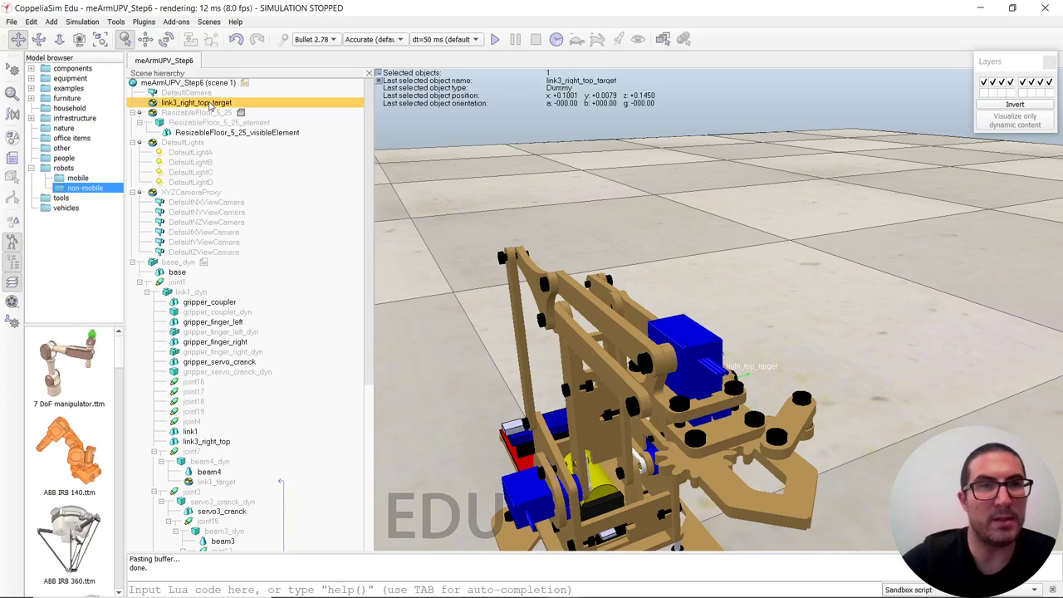
# Step: Duplicate the link3_right_top_target dummy and rename the copy link3_right_top_tip
pyautogui.hotkey('ctrl', 'c')
pyautogui.hotkey('ctrl', 'v')
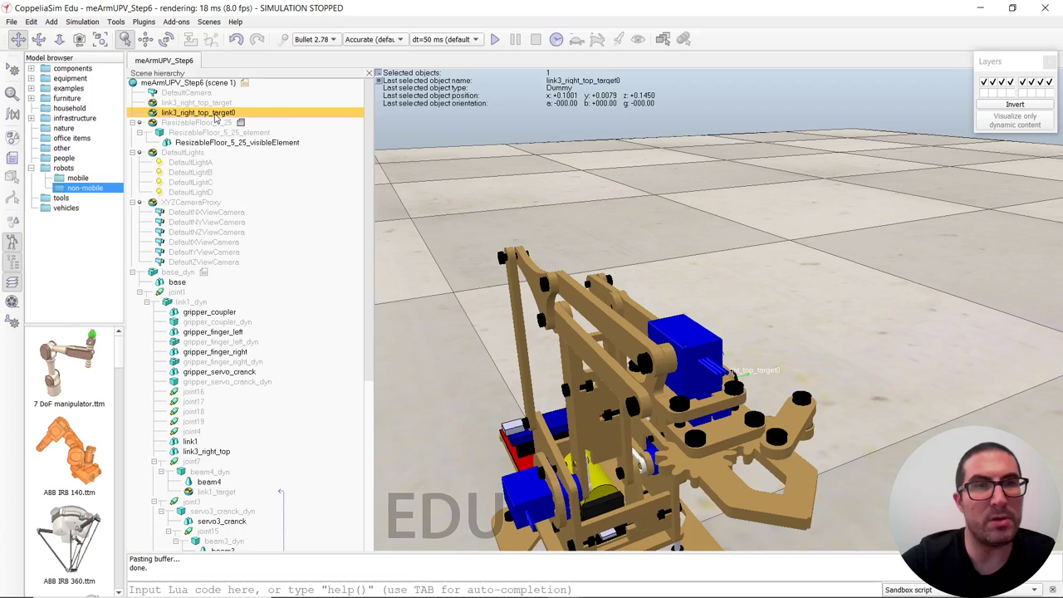
pyautogui.doubleClick(216, 114)
pyautogui.press('BackSpace')
pyautogui.press('BackSpace')
pyautogui.press('BackSpace')
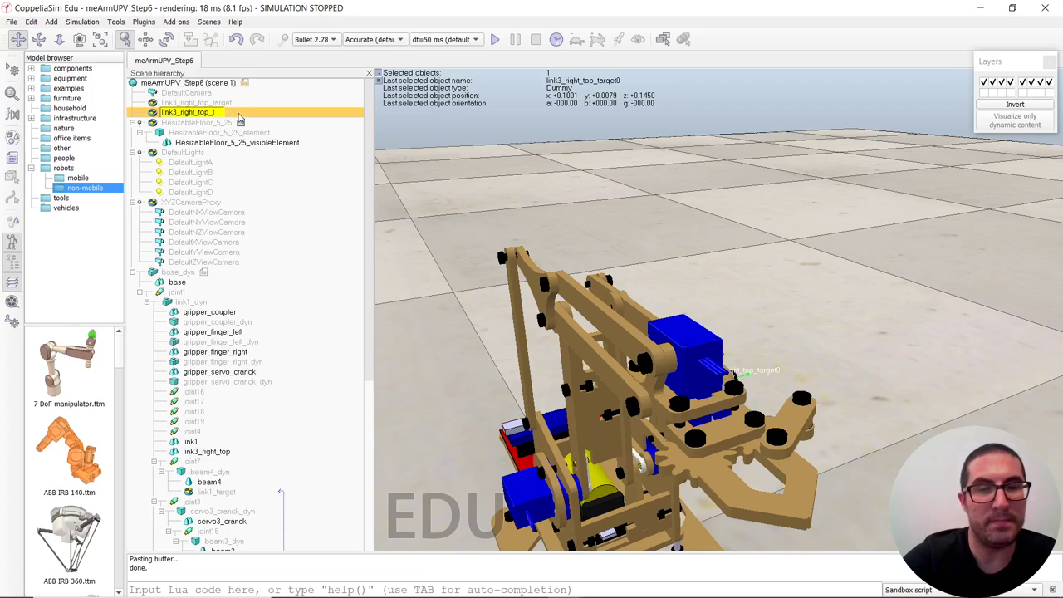
pyautogui.press('Return')
# Step: Make the link3_right_top shape a child of link3_right_top_dyn
pyautogui.scroll(-1, 214, 210)
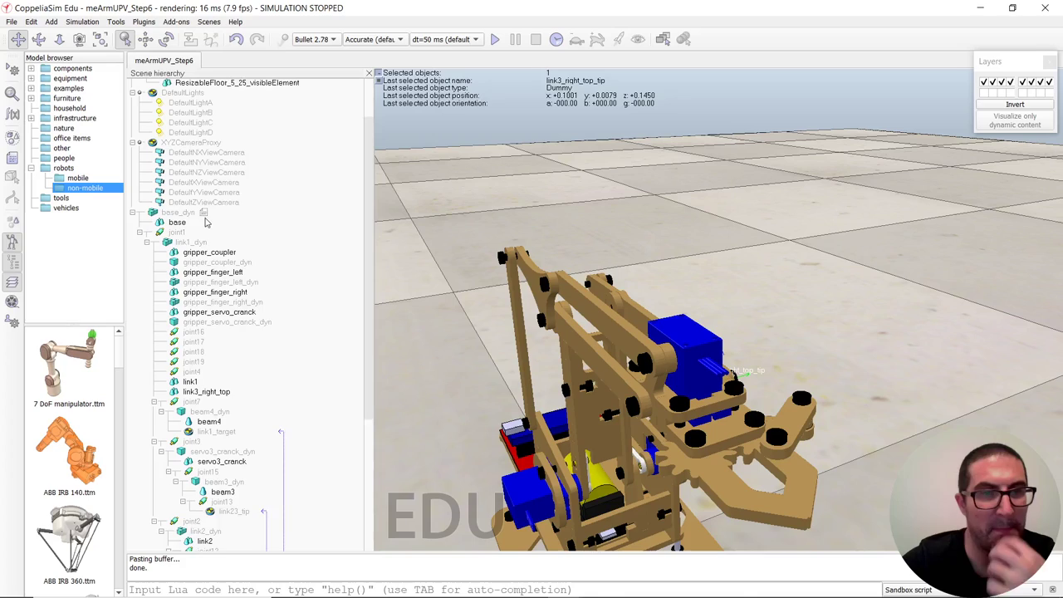
pyautogui.scroll(1, 214, 211)
pyautogui.scroll(-4, 224, 382)
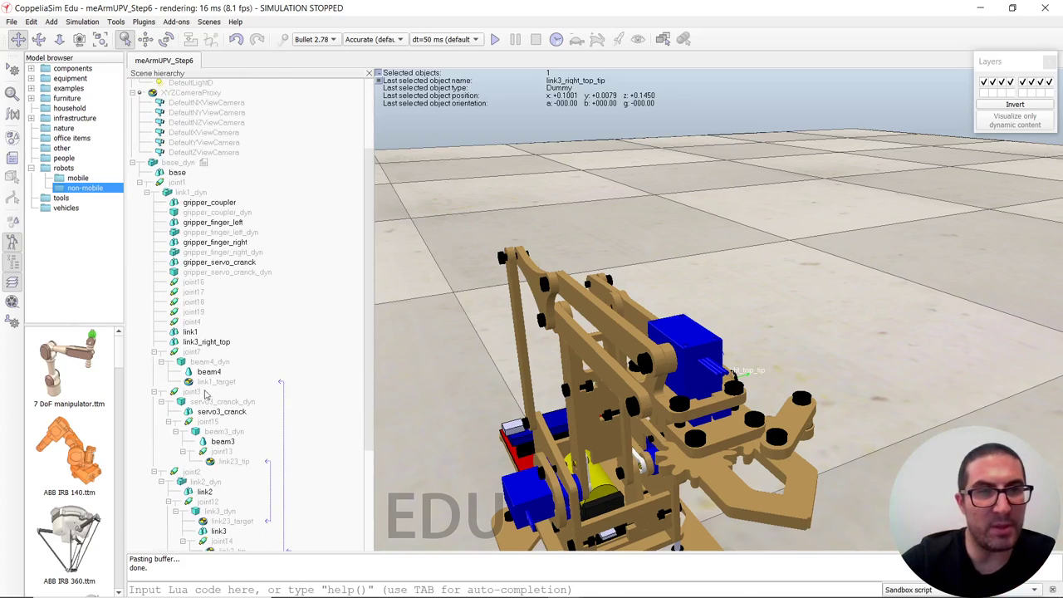
pyautogui.click(174, 343)
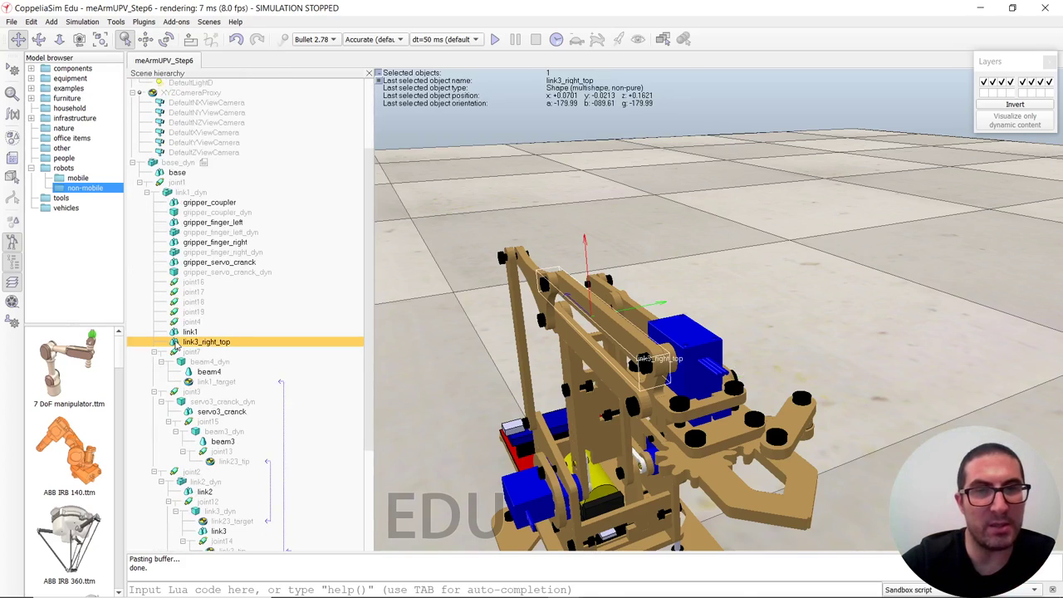
pyautogui.moveTo(174, 343); pyautogui.dragTo(289, 535)
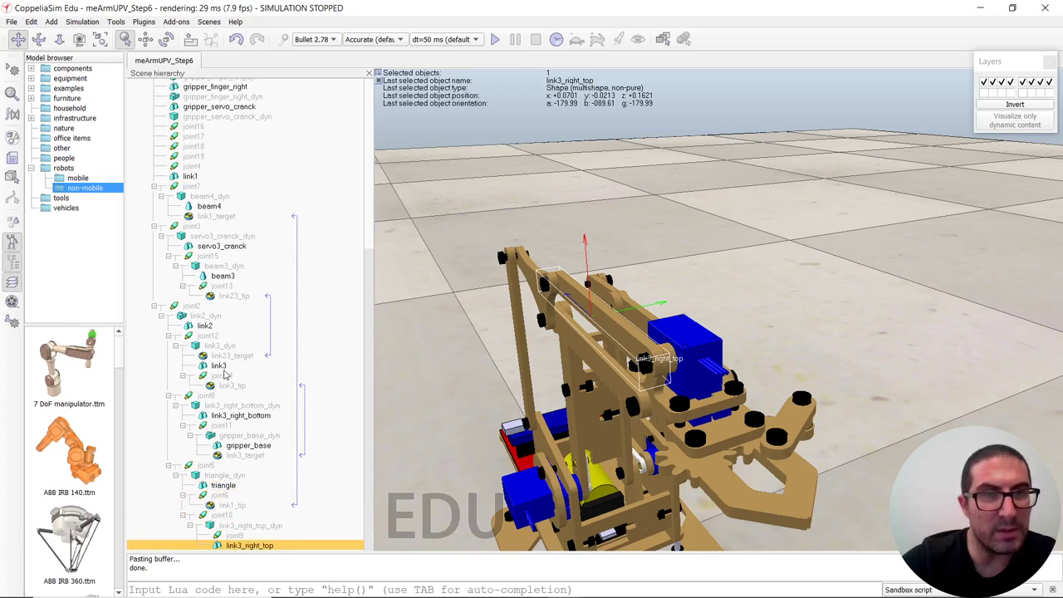
# Step: Set link3_right_top_tip as the linked dummy of link3_right_top_target
pyautogui.scroll(3, 207, 249)
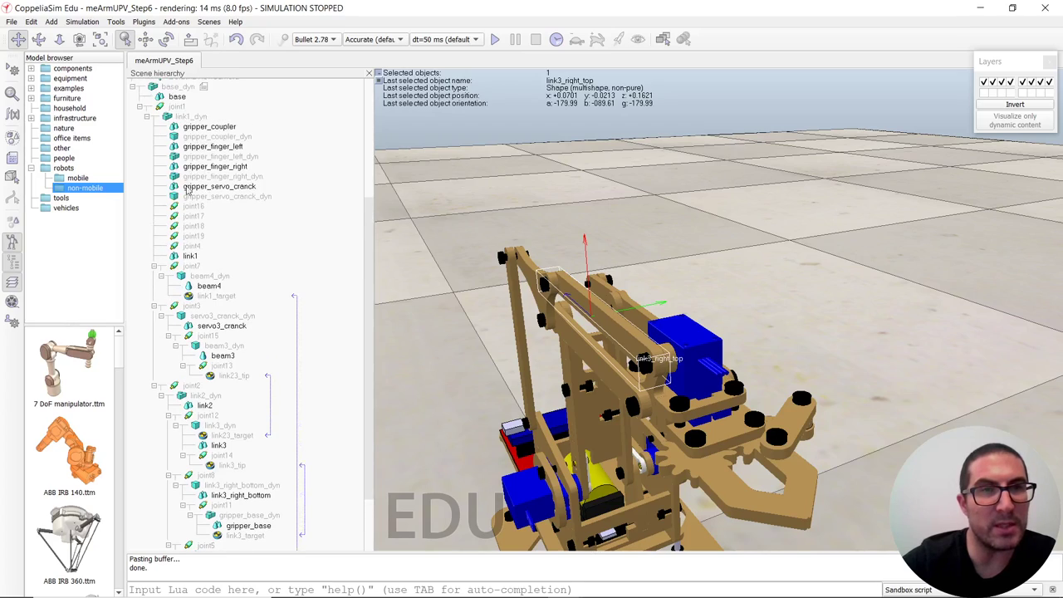
pyautogui.scroll(6, 187, 125)
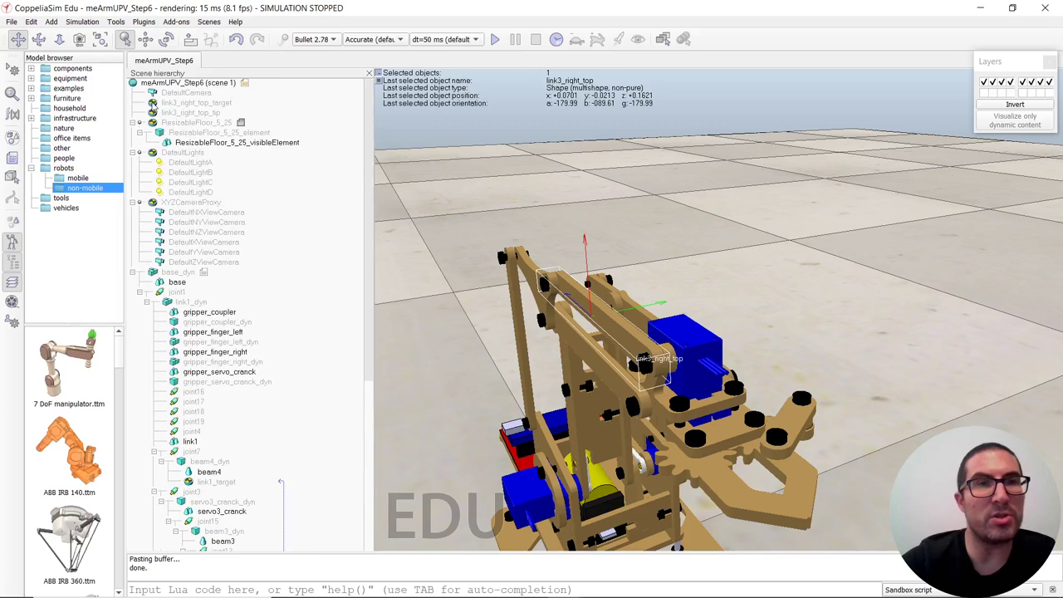
pyautogui.doubleClick(152, 103)
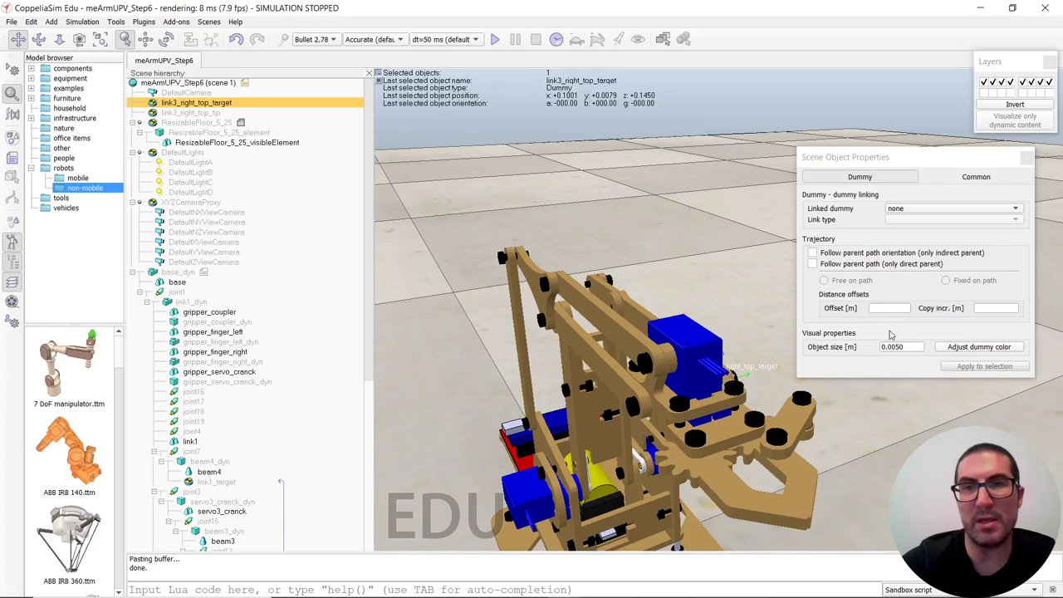
pyautogui.click(919, 213)
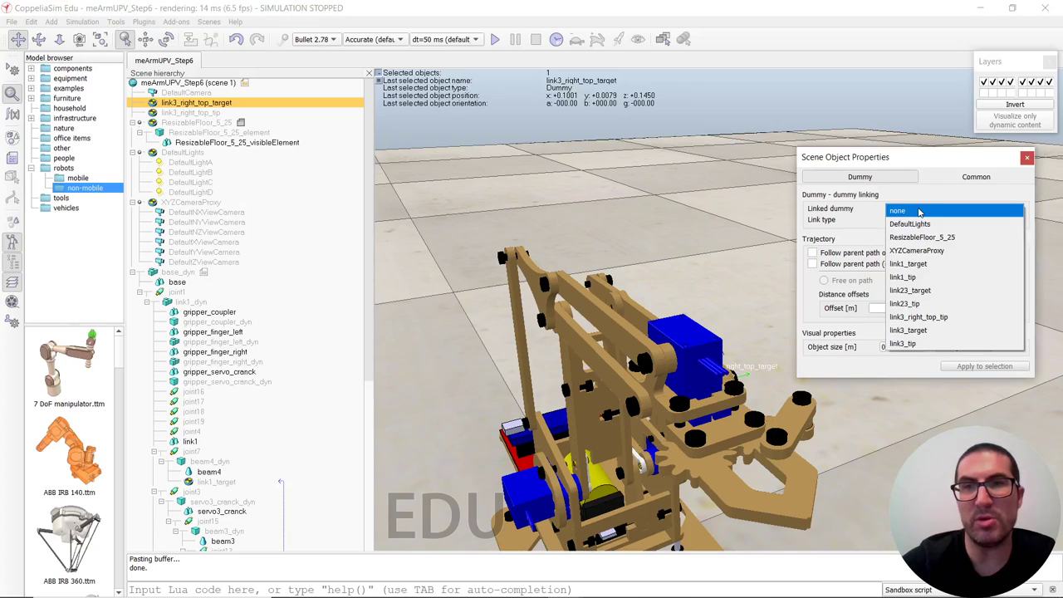
pyautogui.click(944, 317)
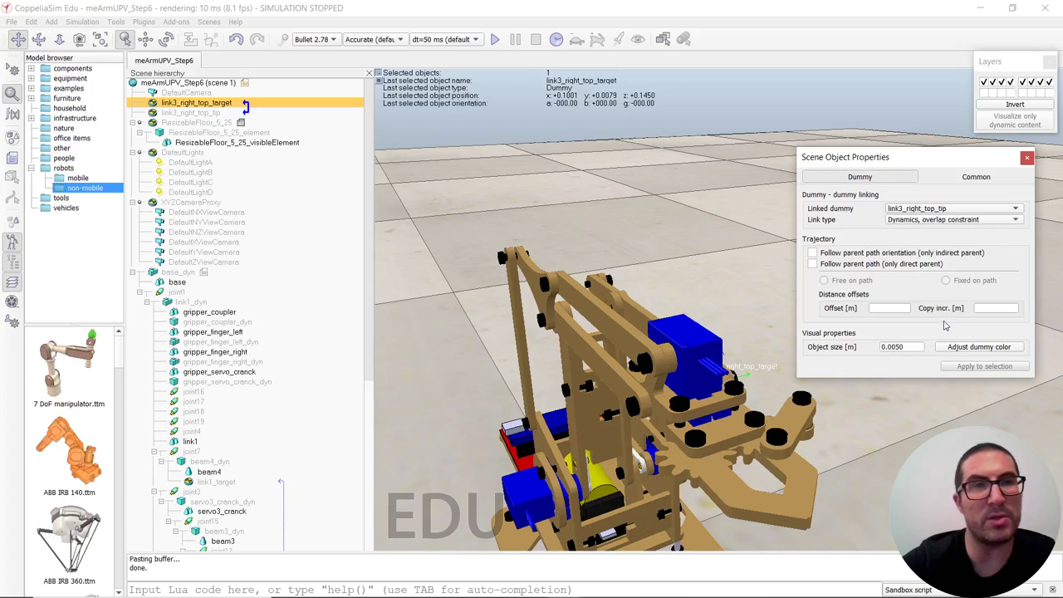
pyautogui.click(1026, 157)
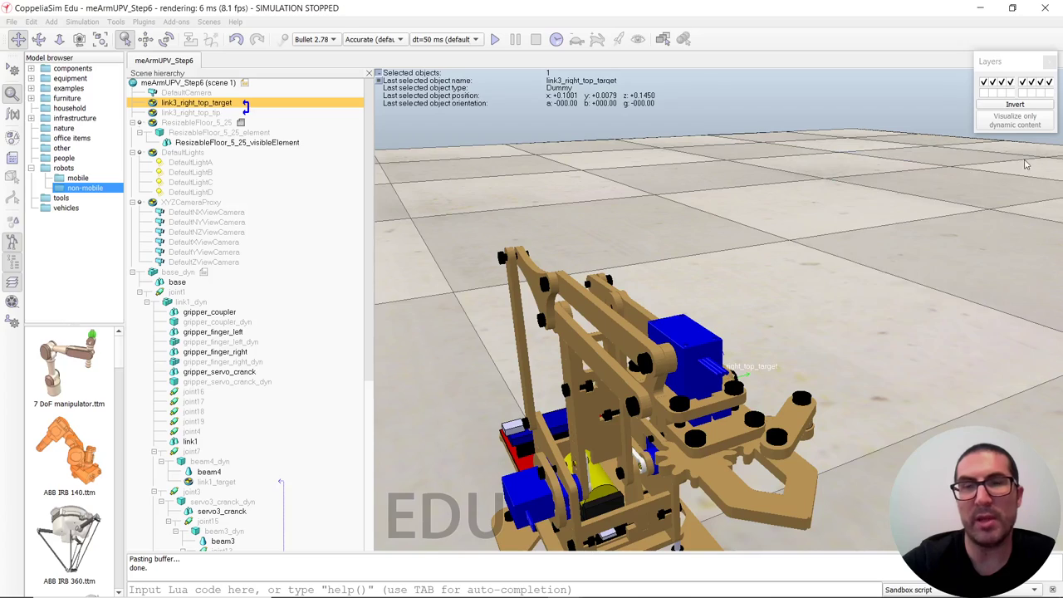
# Step: Move the link3_right_top_target dummy to joint9's world position by applying all of the joint's coordinates
pyautogui.click(152, 113)
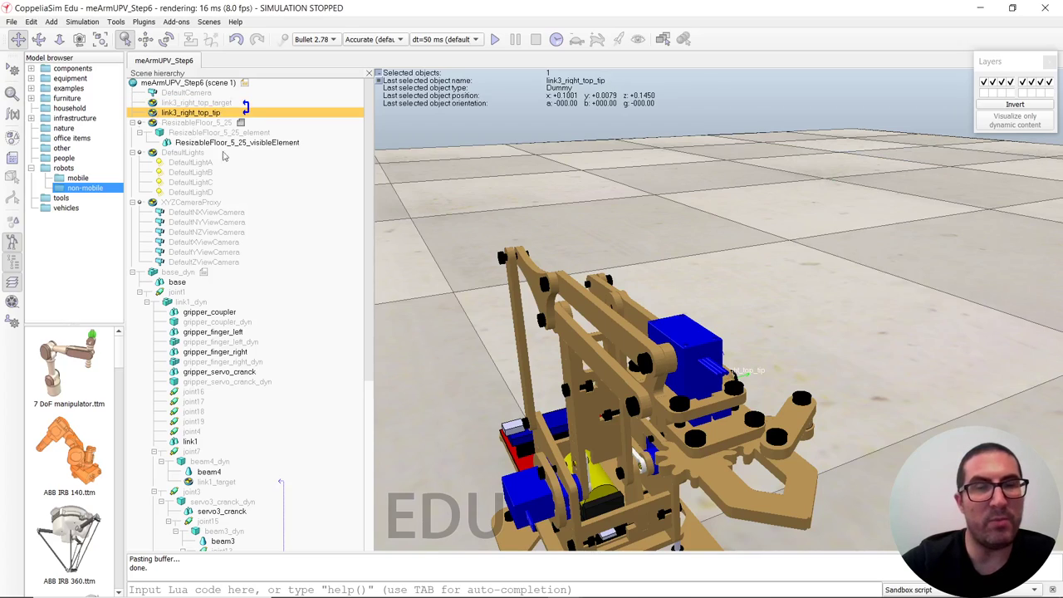
pyautogui.scroll(-8, 226, 378)
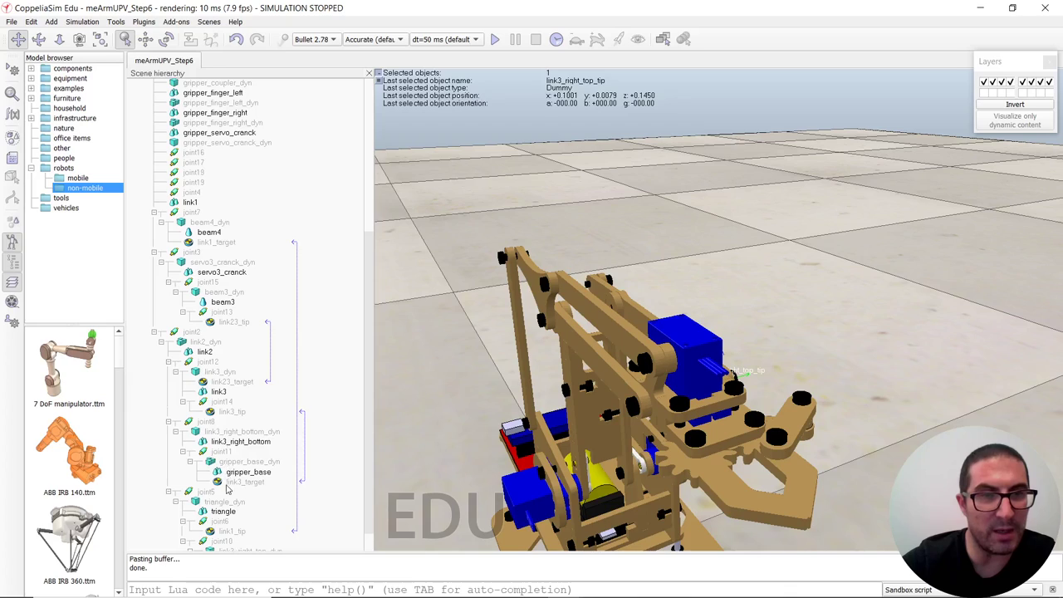
pyautogui.scroll(-1, 230, 498)
pyautogui.click(232, 535)
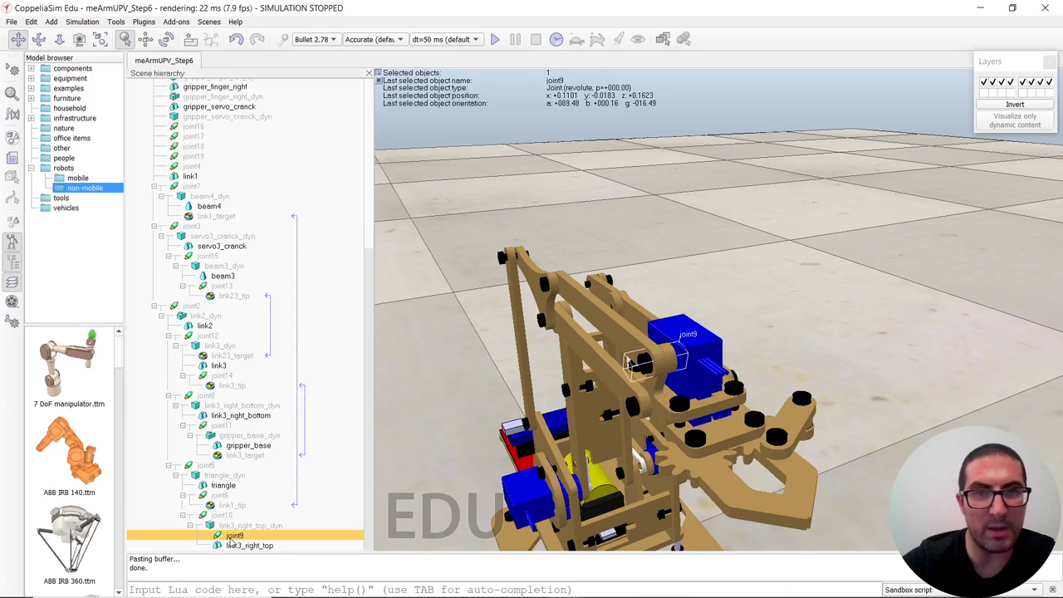
pyautogui.scroll(10, 223, 378)
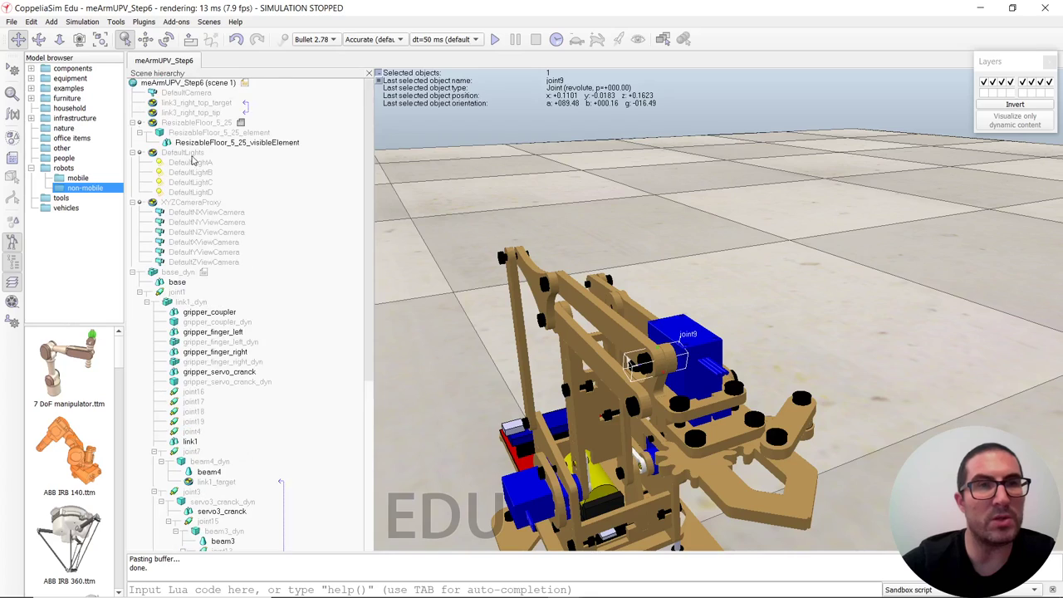
pyautogui.click(164, 102)
pyautogui.scroll(-8, 249, 283)
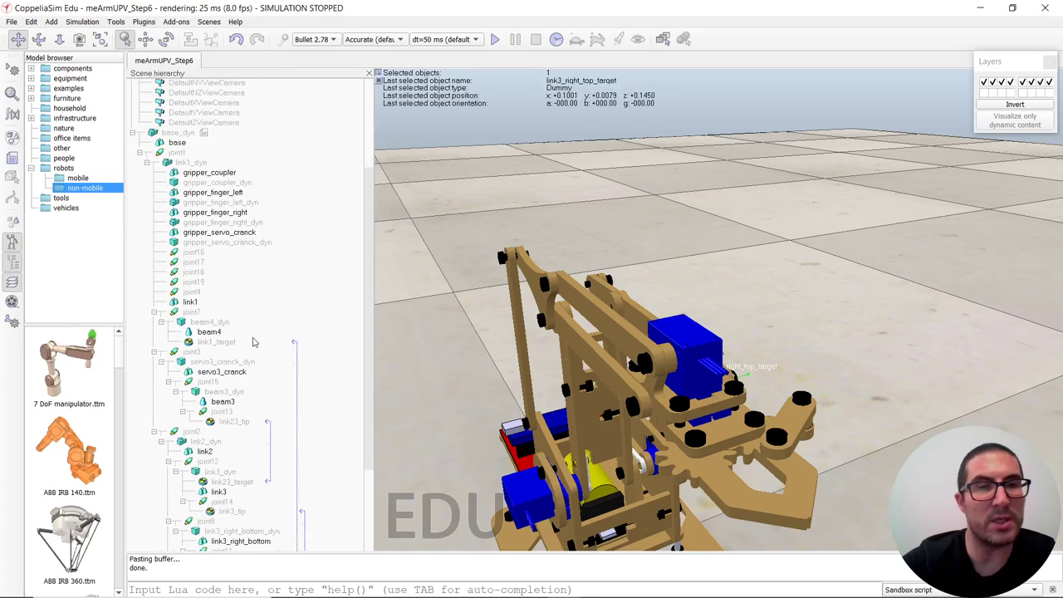
pyautogui.scroll(-1, 261, 400)
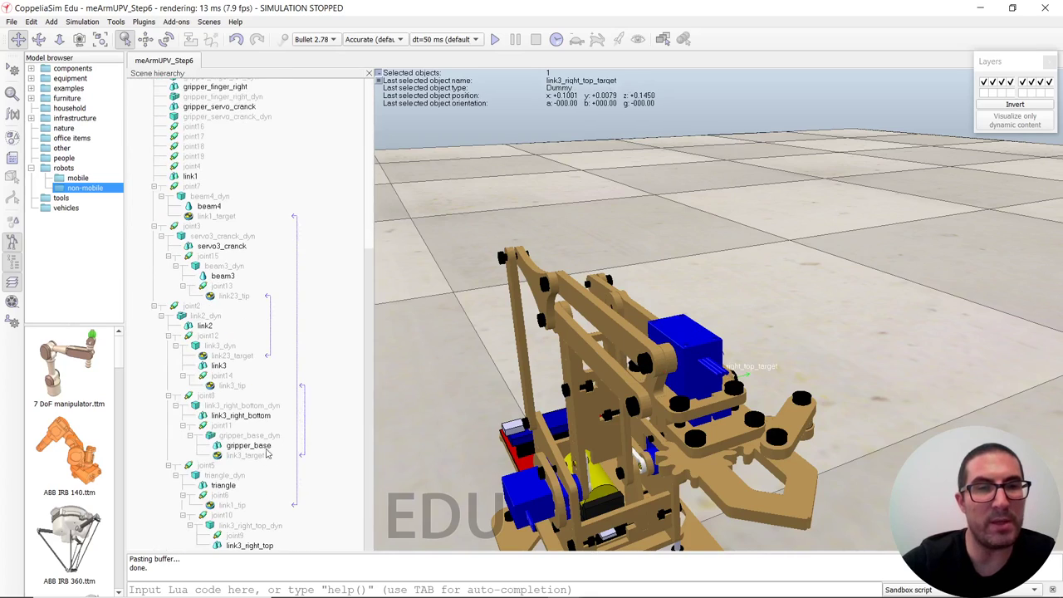
pyautogui.keyDown('ctrl'); pyautogui.click(232, 536); pyautogui.keyUp('ctrl')
pyautogui.click(146, 39)
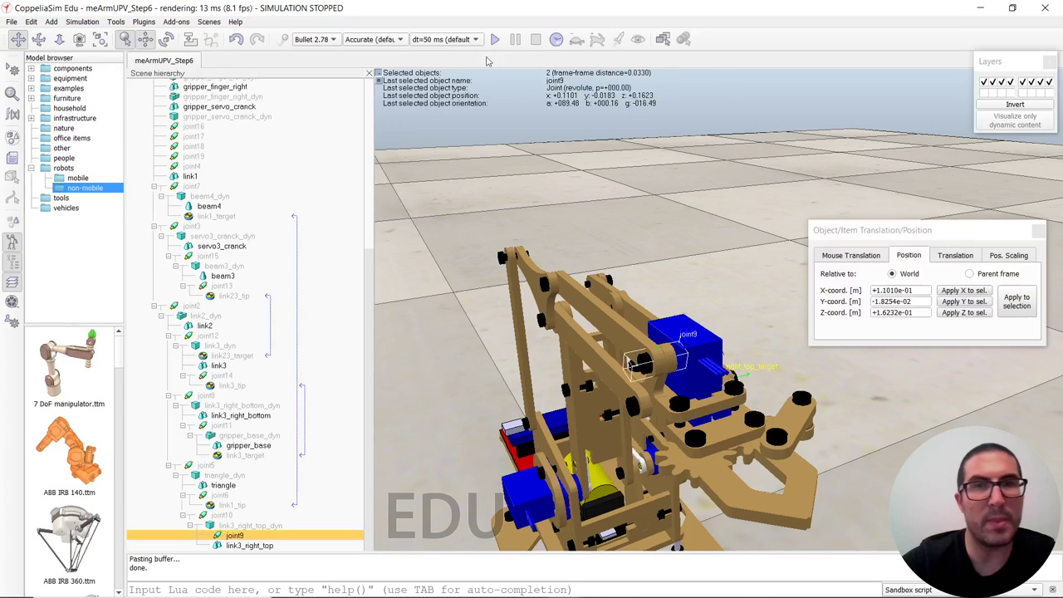
pyautogui.click(1016, 303)
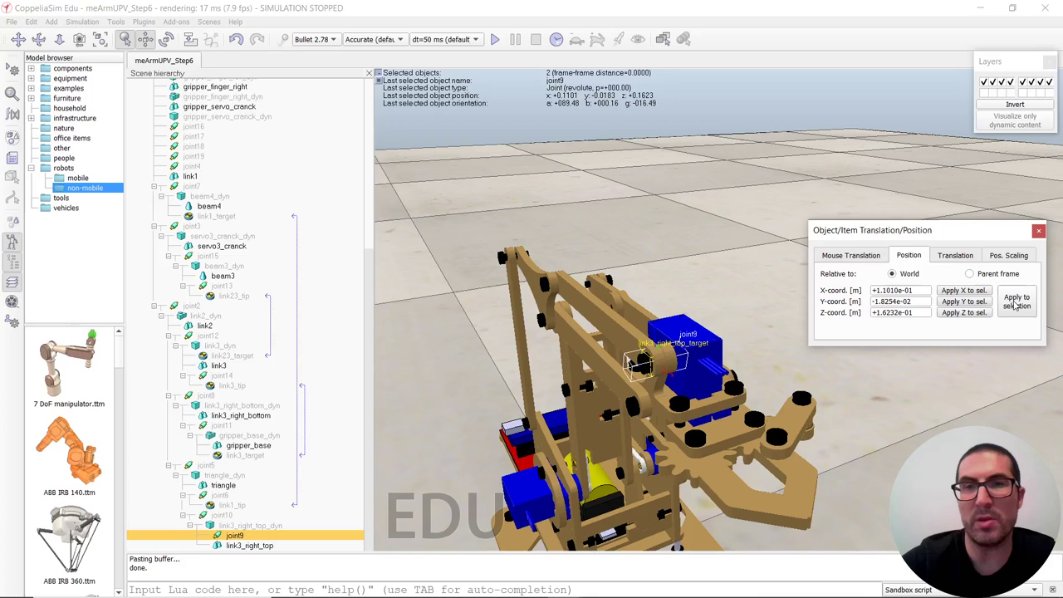
pyautogui.click(1038, 230)
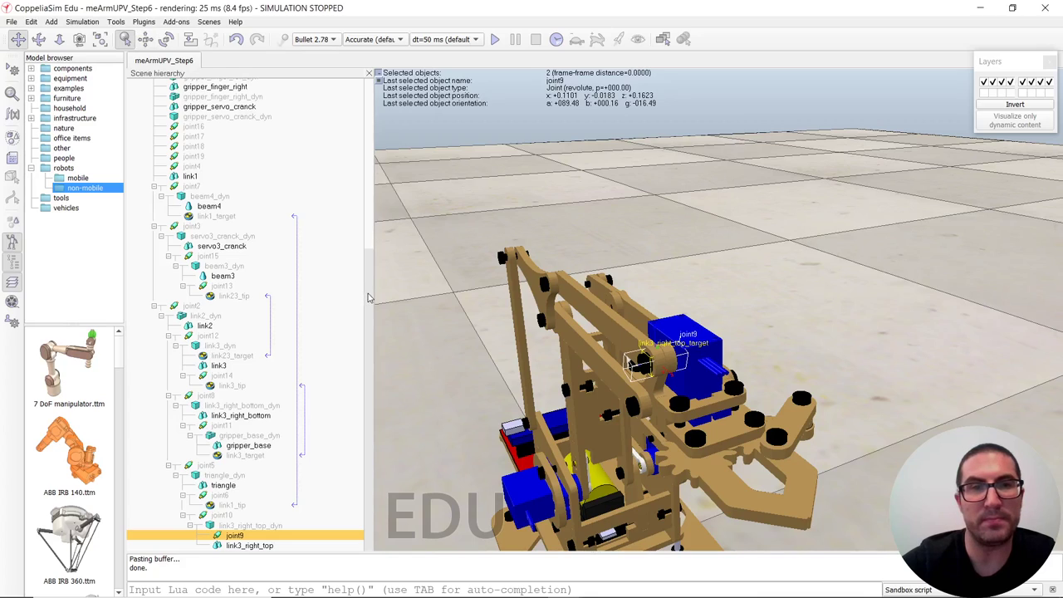
# Step: Match the link3_right_top_tip dummy's world position to that of link3_right_top_target
pyautogui.moveTo(369, 297); pyautogui.dragTo(244, 94)
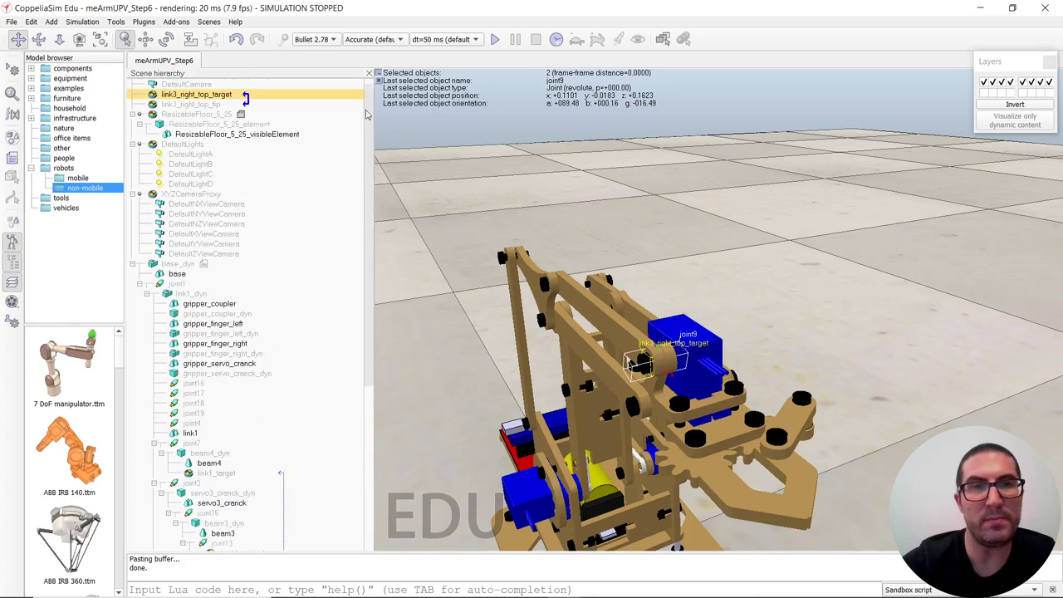
pyautogui.click(164, 113)
pyautogui.keyDown('ctrl'); pyautogui.click(164, 103); pyautogui.keyUp('ctrl')
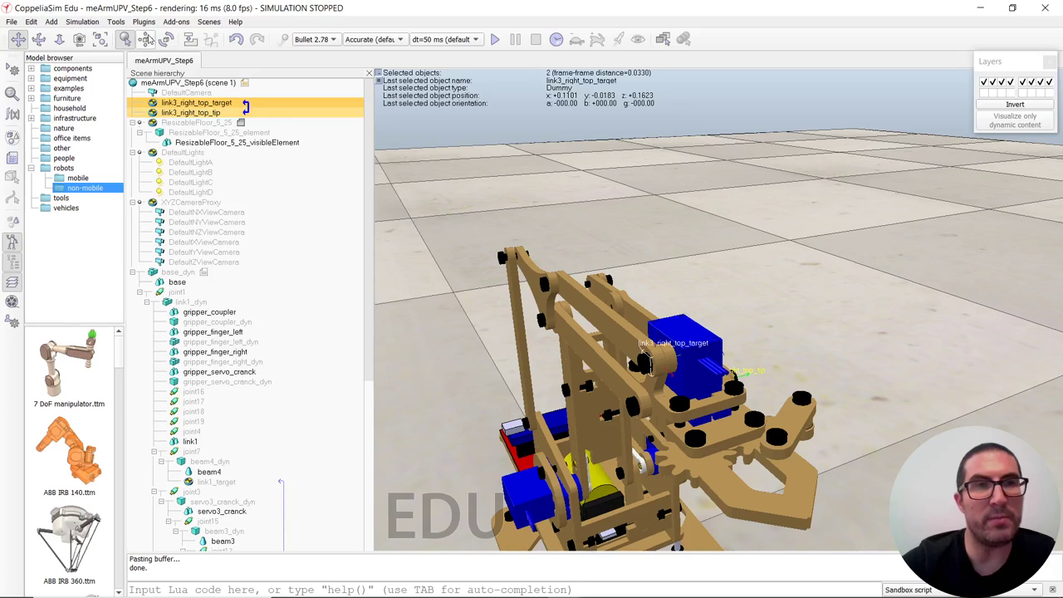
pyautogui.click(145, 39)
pyautogui.click(1018, 302)
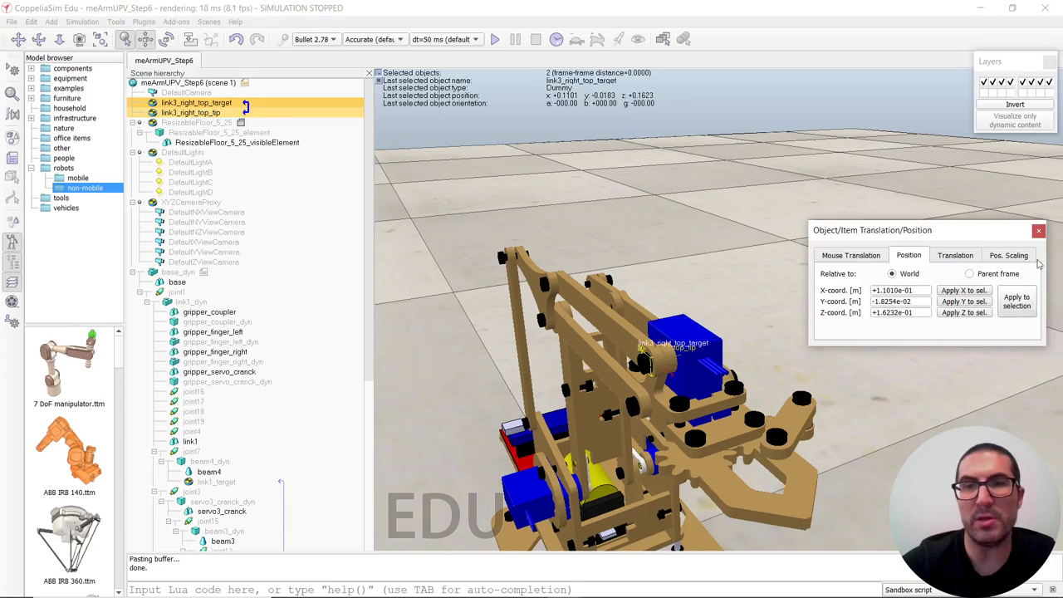
pyautogui.click(1038, 230)
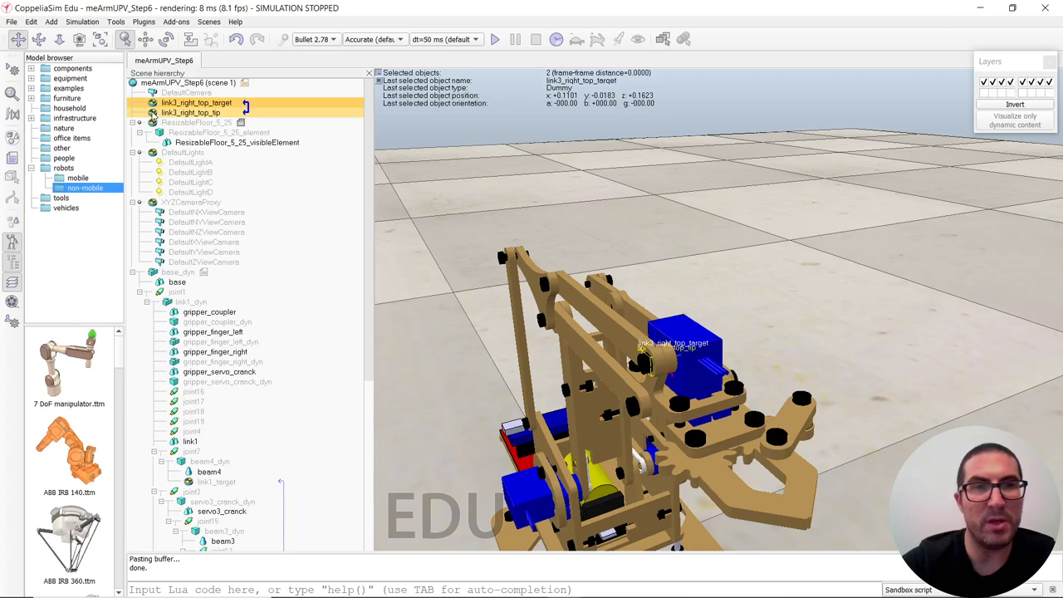
# Step: Make link3_right_top_tip a child of joint9 and link3_right_top_target a child of gripper_base_dyn
pyautogui.click(155, 113)
pyautogui.moveTo(191, 112); pyautogui.dragTo(247, 544)
pyautogui.scroll(10, 199, 328)
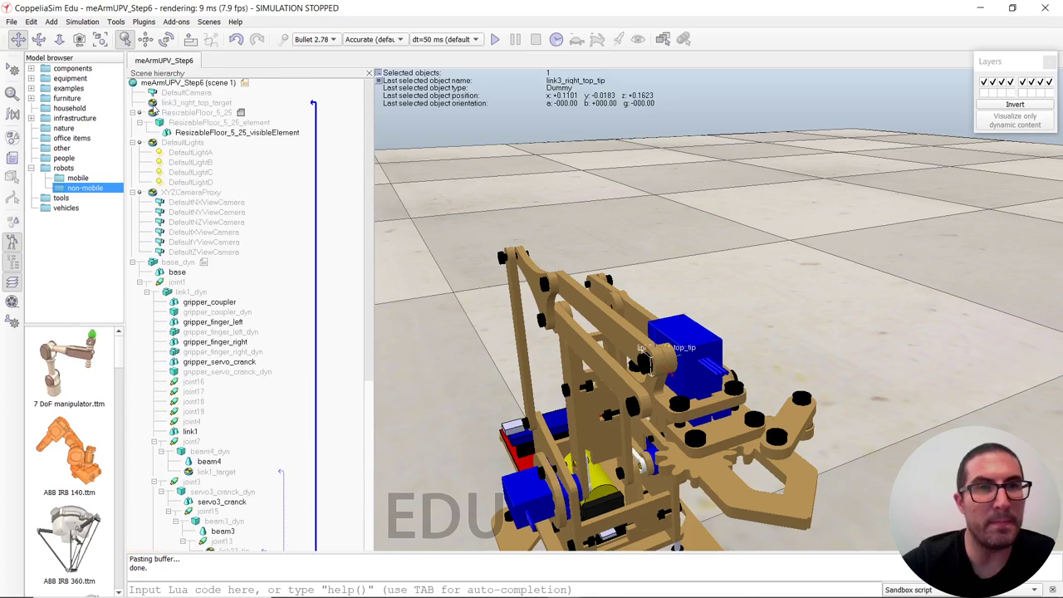
pyautogui.moveTo(152, 107); pyautogui.dragTo(255, 430)
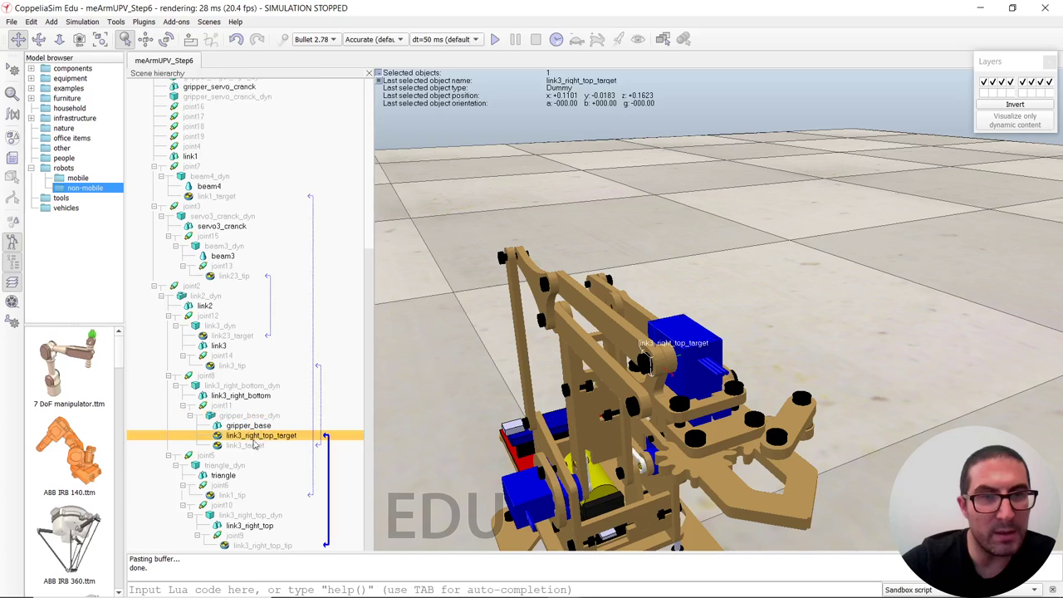
# Step: Examine the upper right loop in the hierarchy, tracing joints and shapes from joint5 through joint10, joint9 and joint11 to joint8
pyautogui.moveTo(578, 359); pyautogui.dragTo(606, 353, button='right')
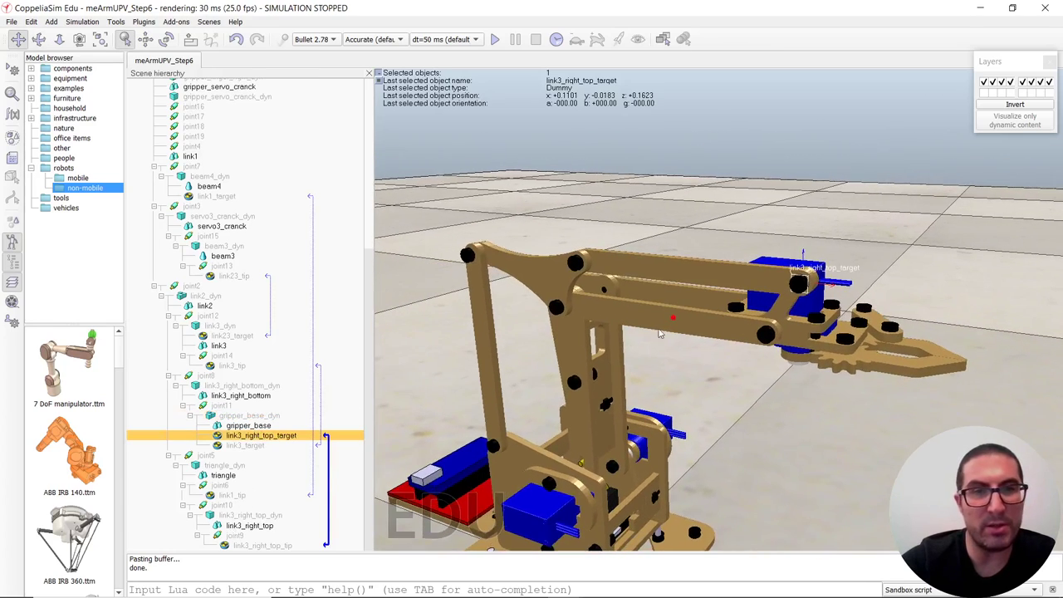
pyautogui.click(203, 456)
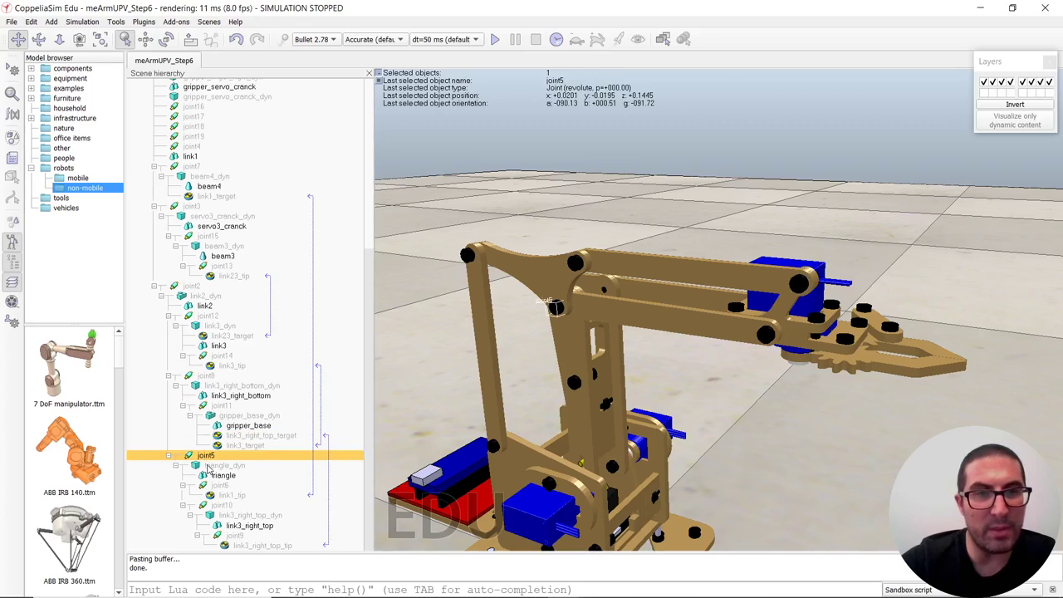
pyautogui.click(209, 466)
pyautogui.click(215, 486)
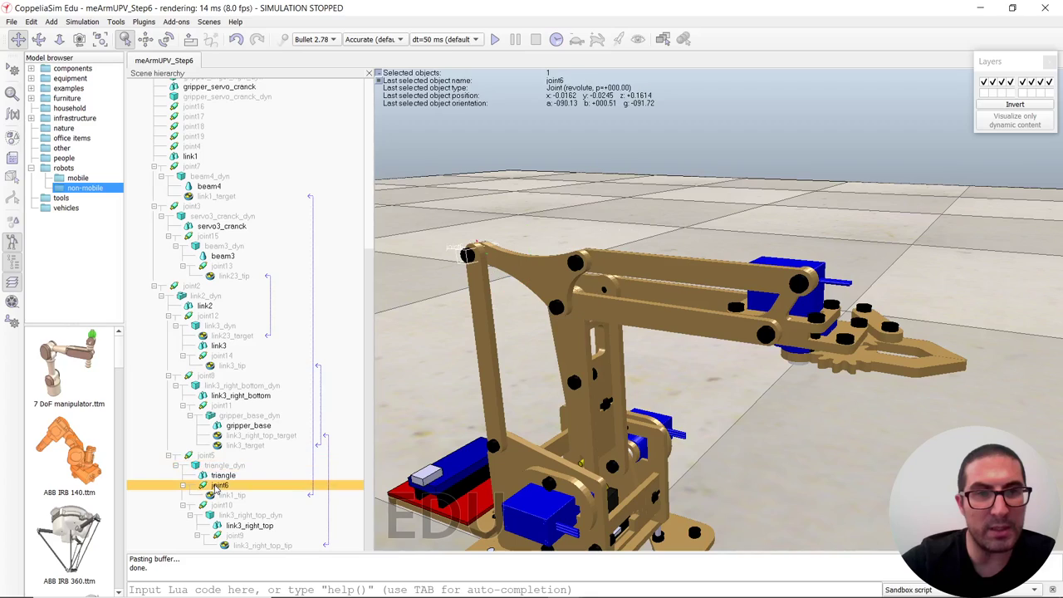
pyautogui.click(217, 505)
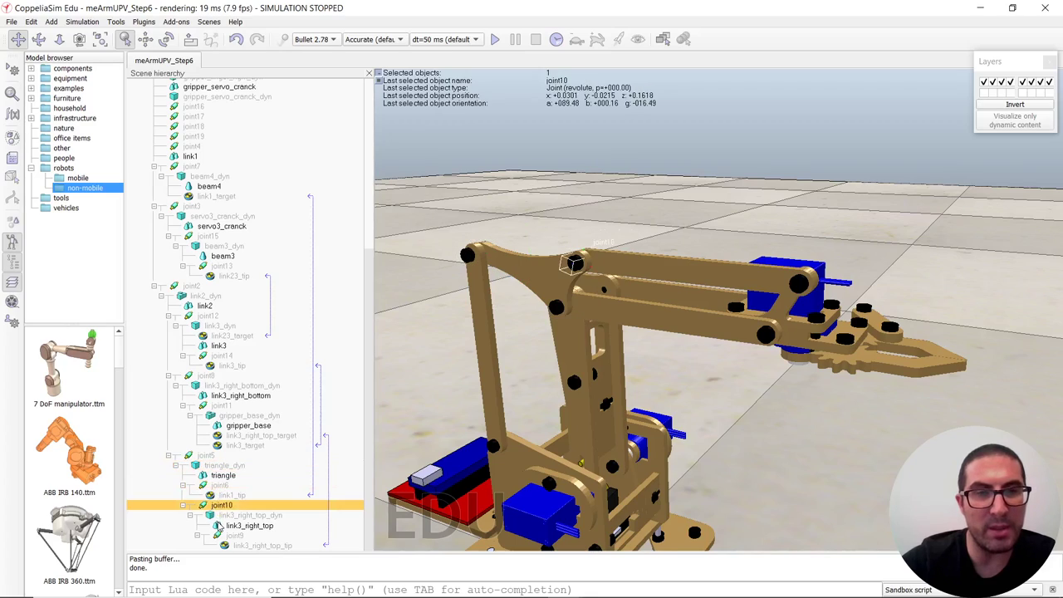
pyautogui.click(222, 515)
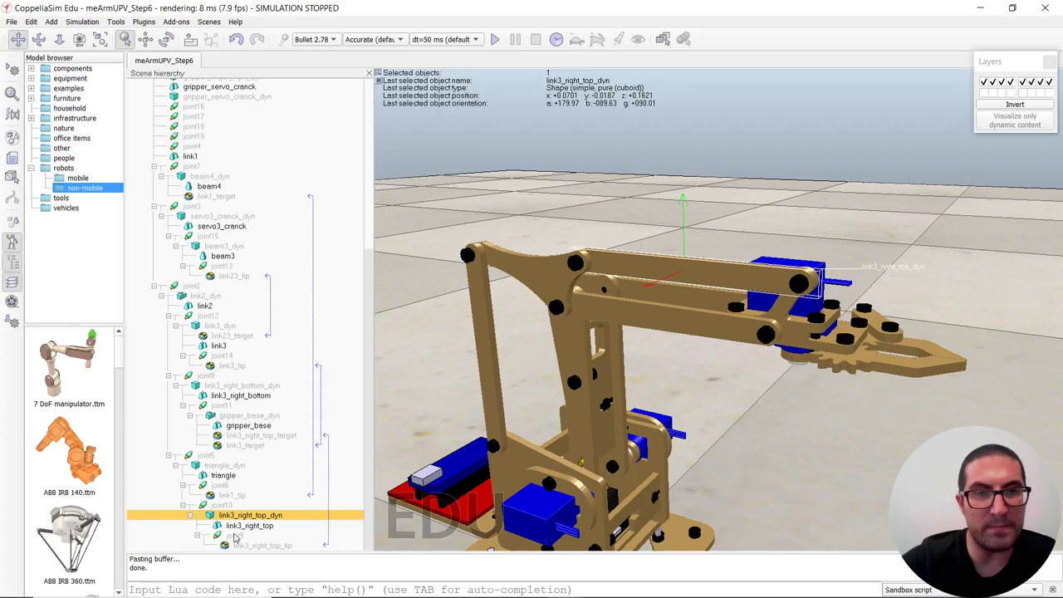
pyautogui.click(234, 535)
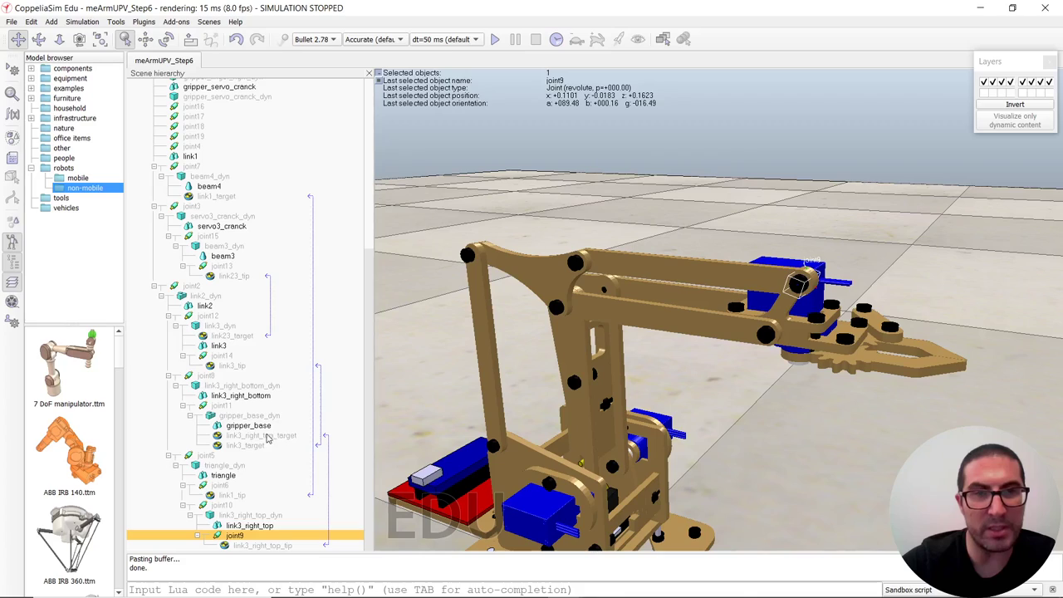
pyautogui.click(241, 416)
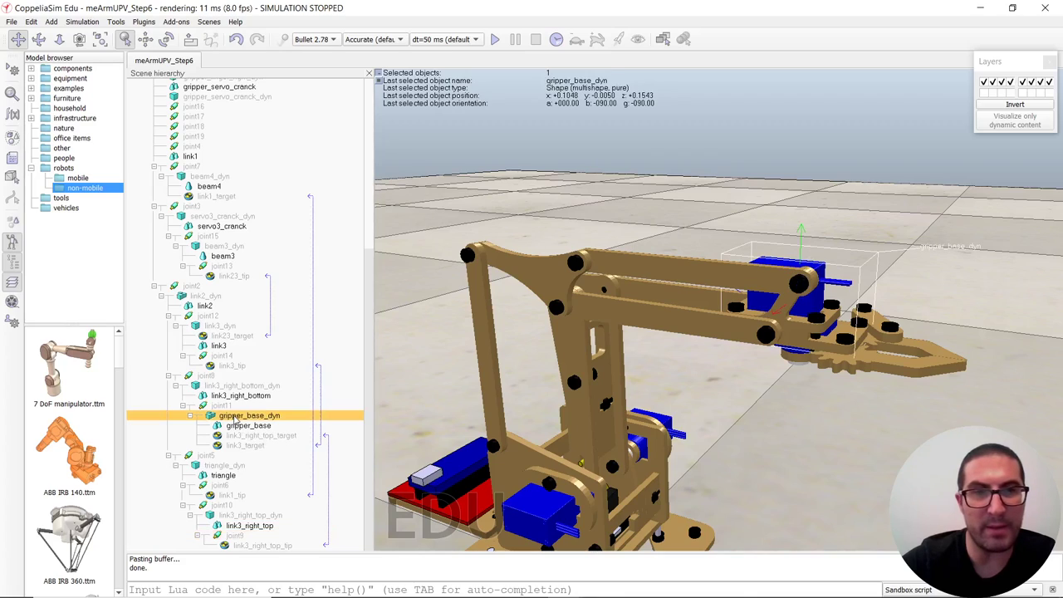
pyautogui.click(218, 405)
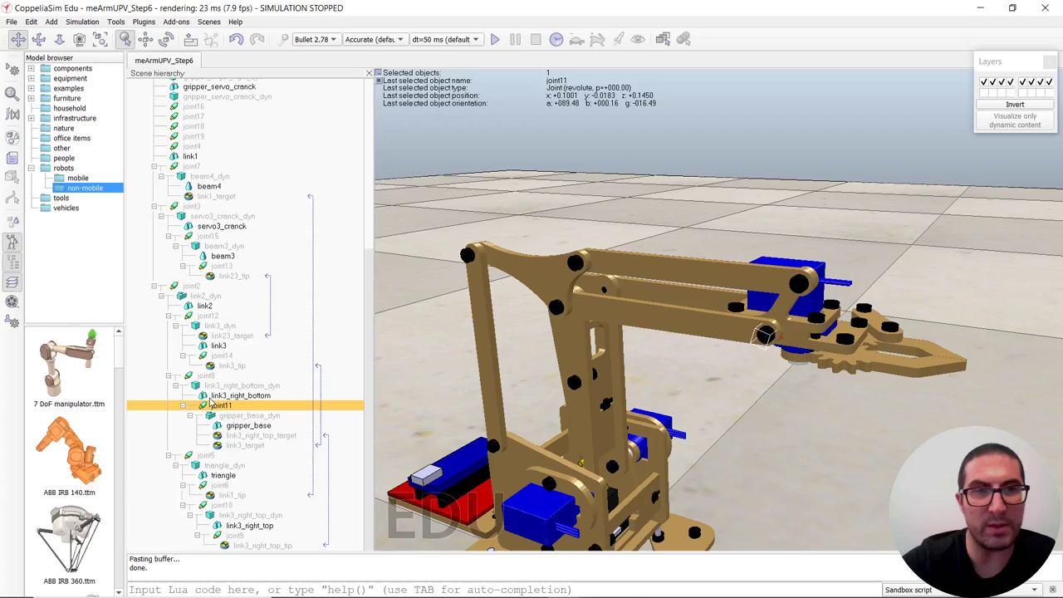
pyautogui.click(204, 387)
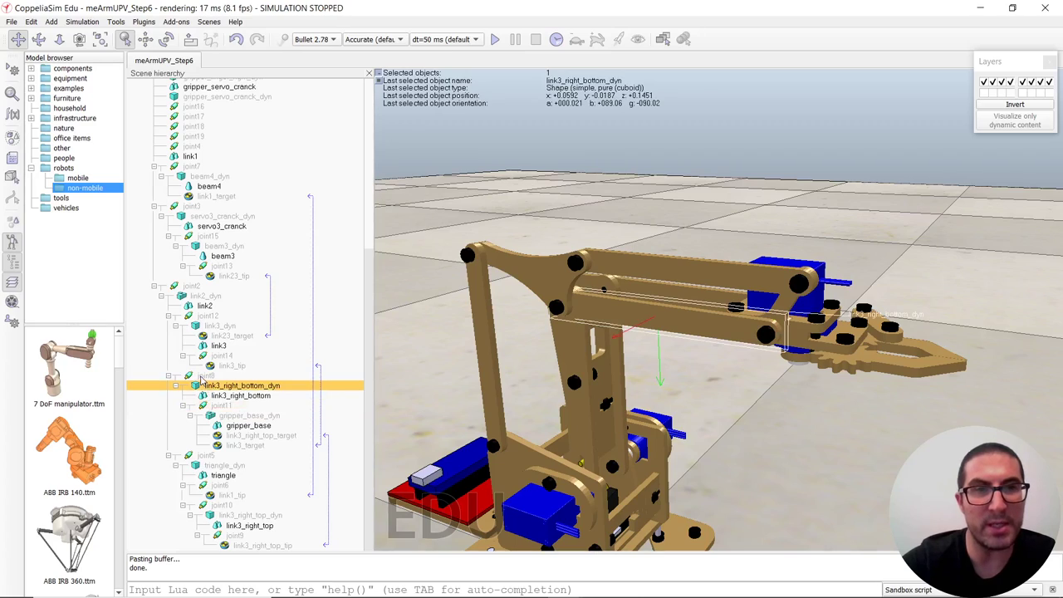
pyautogui.click(205, 376)
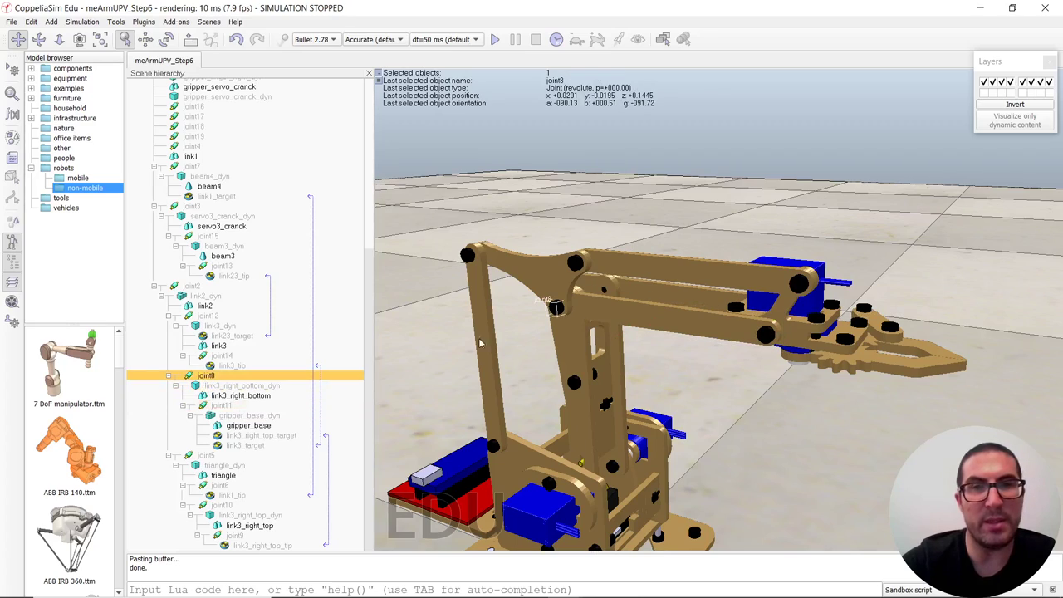
# Step: Clear the selection, start the simulation, and vary Joint 2 and Joint 3 to test the arm's closed loops
pyautogui.moveTo(470, 335)
pyautogui.mouseDown(button='middle')
pyautogui.moveTo(683, 304)
pyautogui.moveTo(604, 330)
pyautogui.moveTo(637, 321)
pyautogui.mouseUp(button='middle')
pyautogui.click(384, 299)
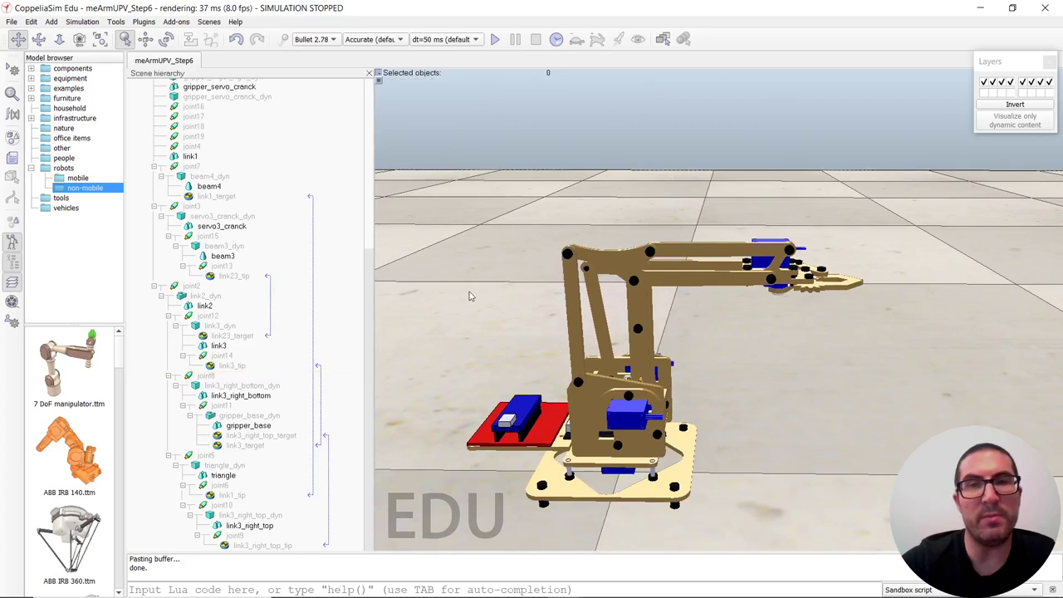
pyautogui.click(495, 39)
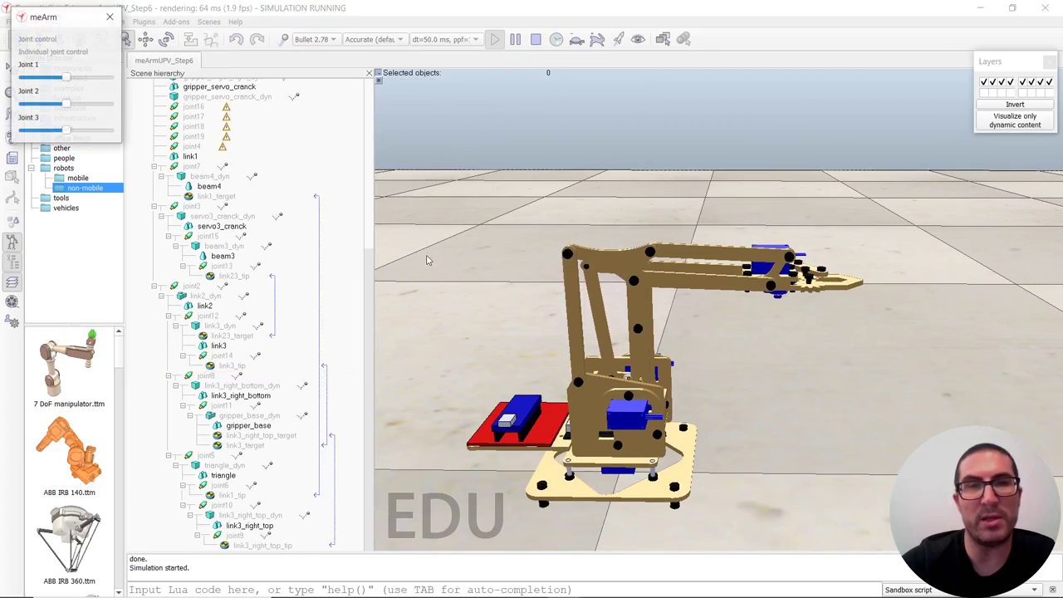
pyautogui.moveTo(67, 133)
pyautogui.mouseDown()
pyautogui.moveTo(92, 137)
pyautogui.moveTo(56, 141)
pyautogui.moveTo(77, 101)
pyautogui.moveTo(83, 111)
pyautogui.moveTo(58, 120)
pyautogui.mouseUp()
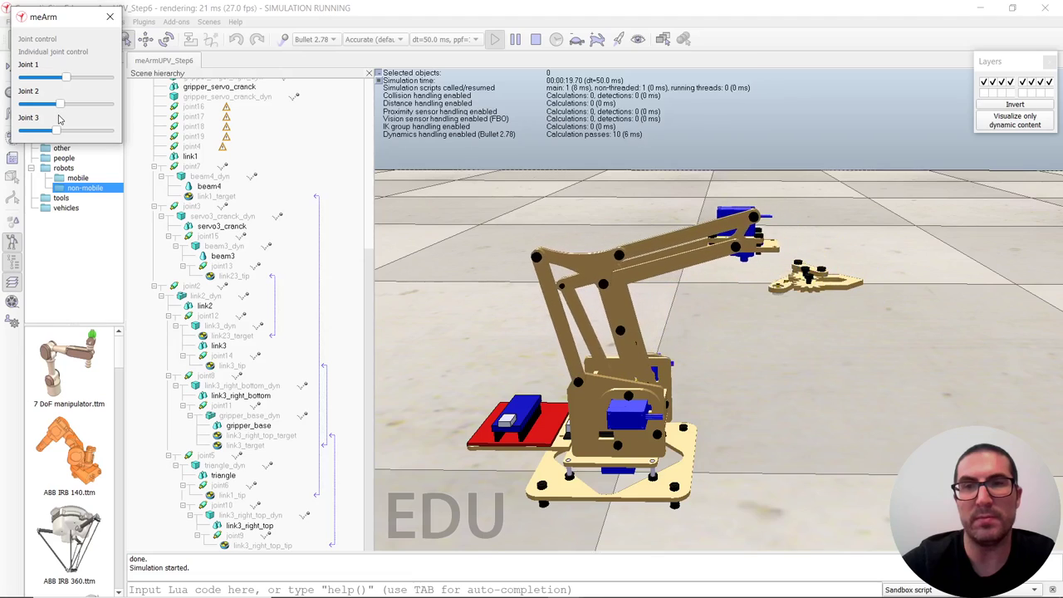
# Step: Invert the visible layers to show the dynamic shapes, retesting Joint 2 and Joint 3 before stopping the simulation
pyautogui.click(988, 105)
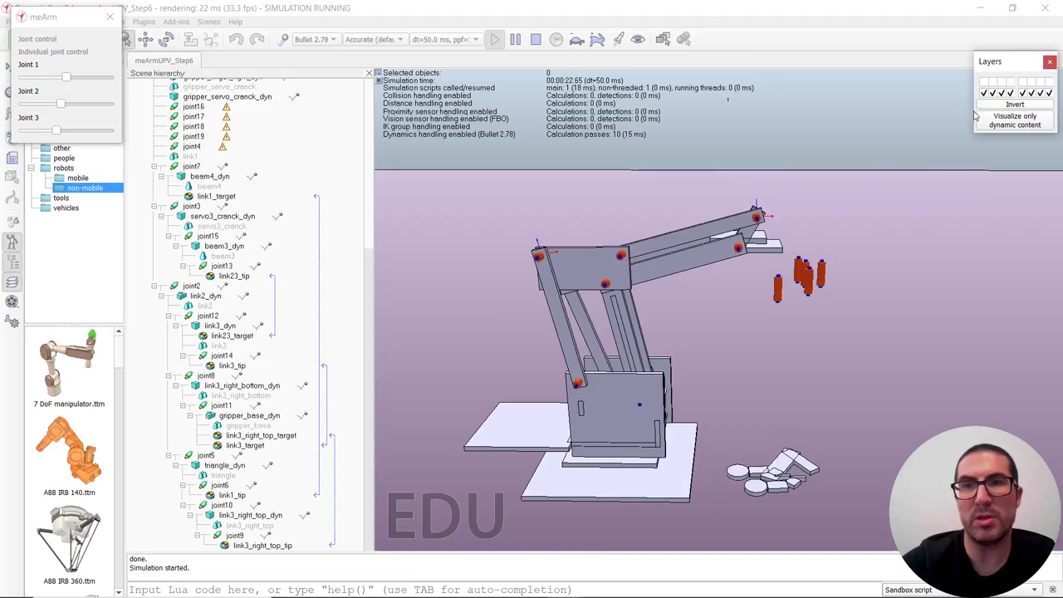
pyautogui.moveTo(697, 266); pyautogui.dragTo(83, 110)
pyautogui.moveTo(65, 110); pyautogui.dragTo(56, 131)
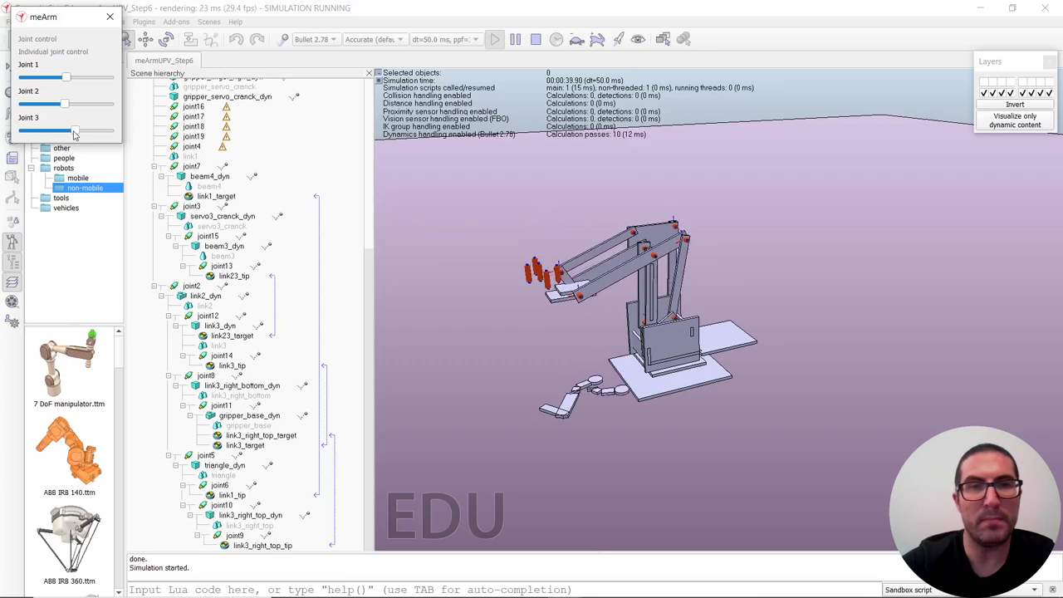
pyautogui.click(536, 39)
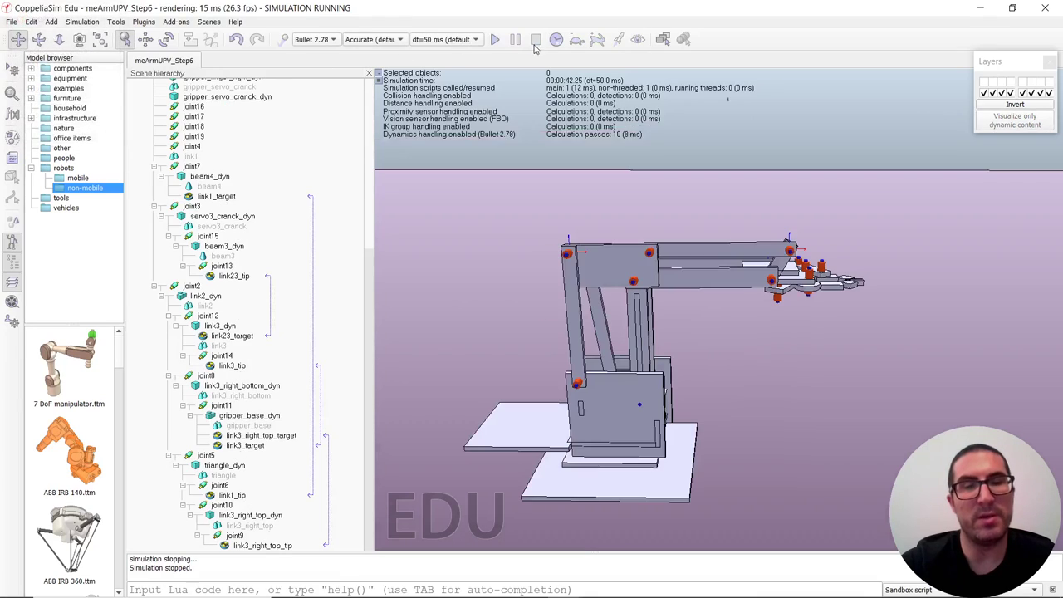